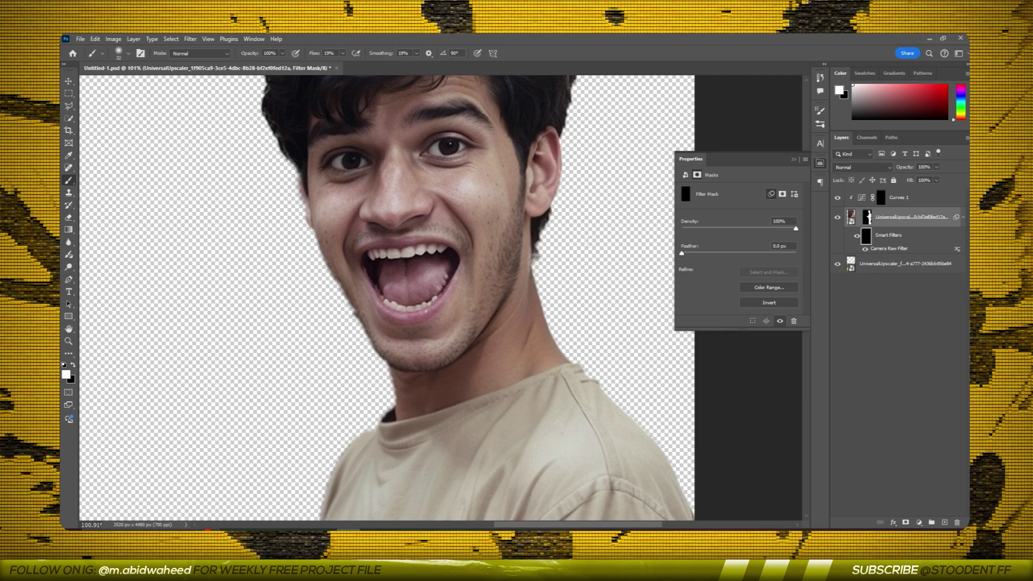
- Paint the inverted Camera Raw filter mask over the man's facial skin with a soft brush
{"action": "scroll", "coordinate": [458, 246], "scroll_direction": "up", "scroll_amount": 3}
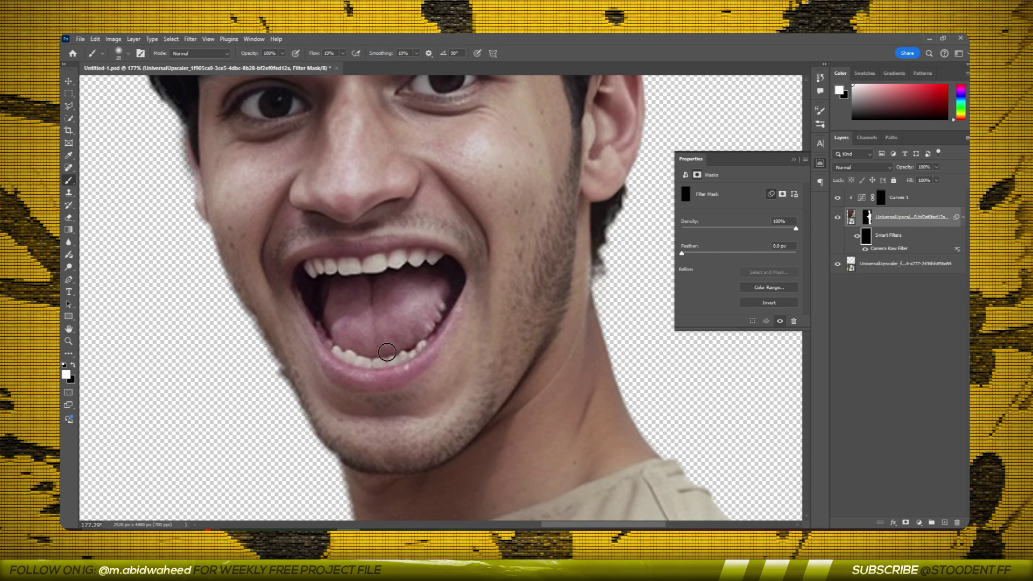
{"action": "left_click", "coordinate": [123, 54]}
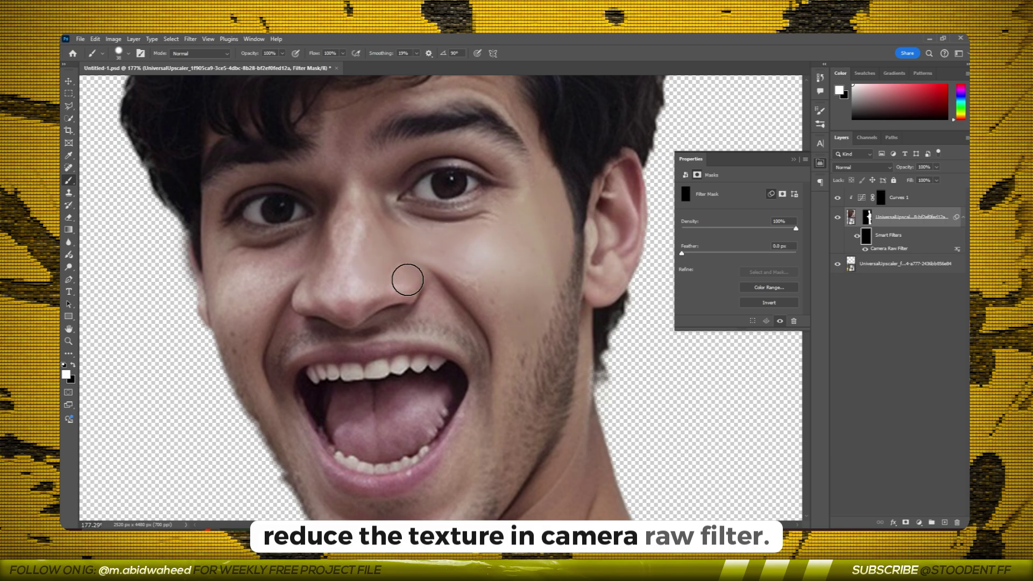
{"action": "left_click_drag", "start_coordinate": [408, 279], "coordinate": [400, 203]}
{"action": "scroll", "coordinate": [559, 214], "scroll_direction": "up", "scroll_amount": 1}
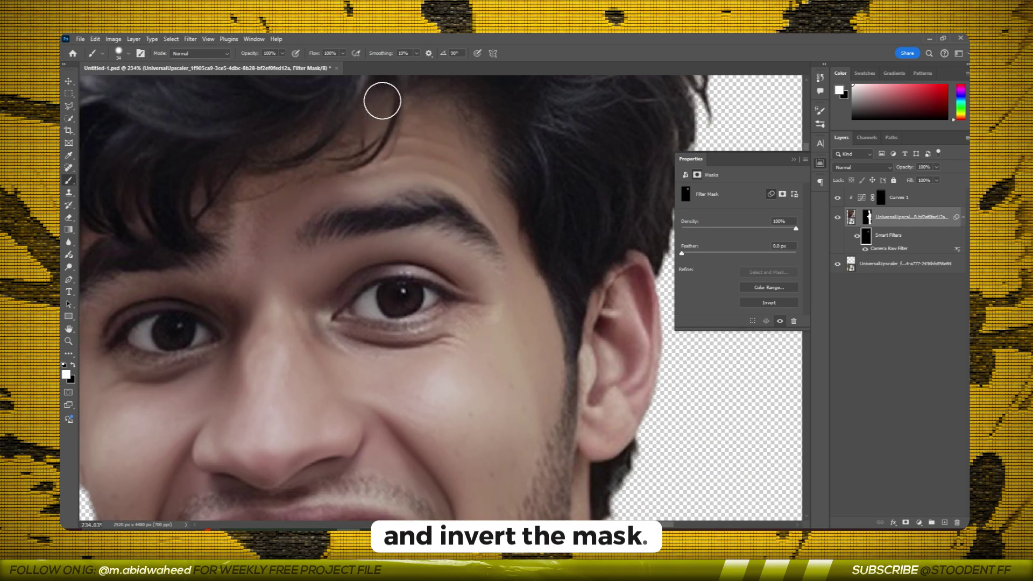
{"action": "scroll", "coordinate": [243, 289], "scroll_direction": "down", "scroll_amount": 1}
{"action": "scroll", "coordinate": [302, 318], "scroll_direction": "down", "scroll_amount": 1}
{"action": "scroll", "coordinate": [483, 347], "scroll_direction": "down", "scroll_amount": 3}
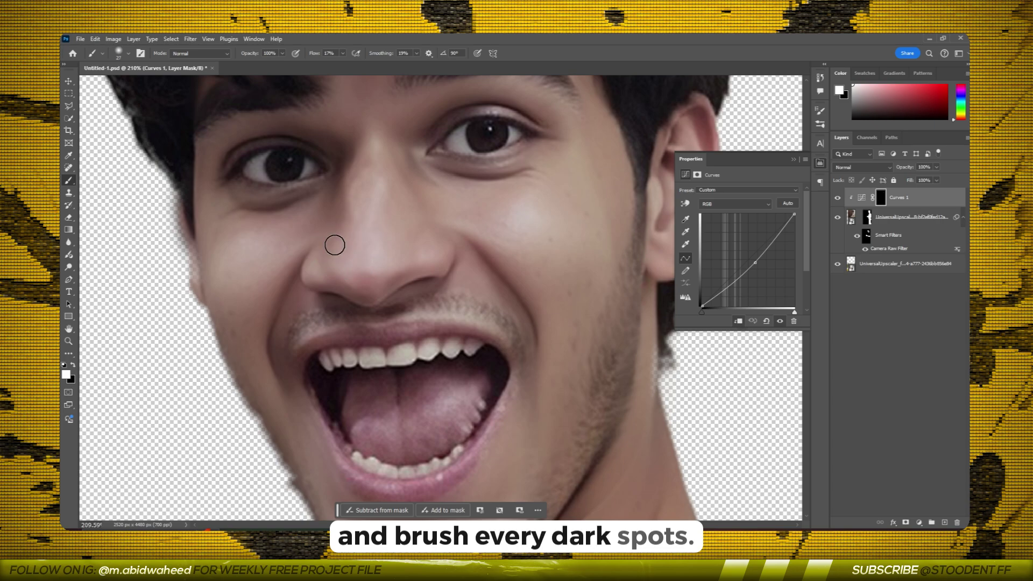
- Lighten the dark spots beside the nose and mouth on the Curves 1 mask with a soft brush
{"action": "left_click_drag", "start_coordinate": [335, 245], "coordinate": [402, 275]}
{"action": "key", "text": "bracketleft"}
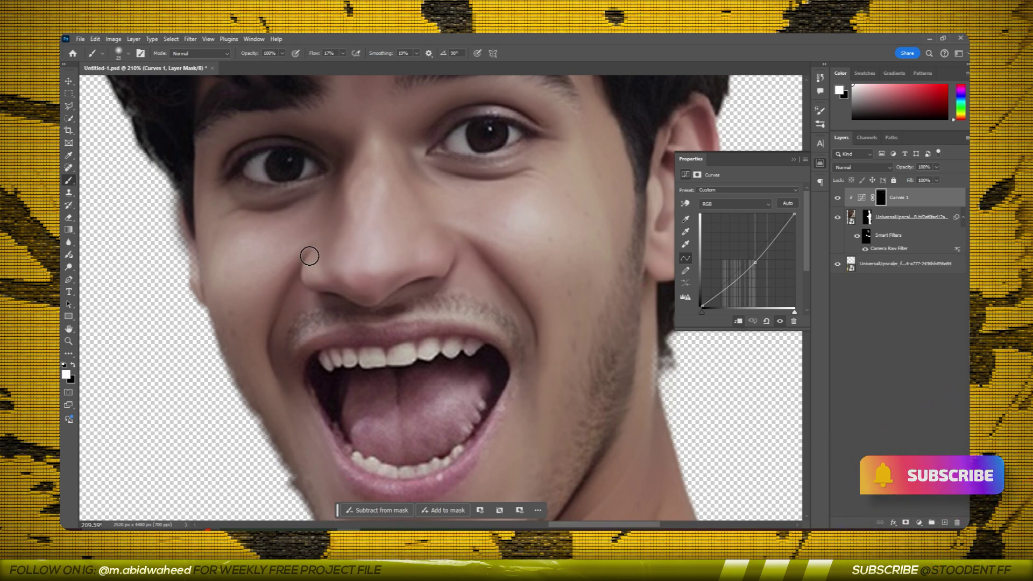
{"action": "left_click_drag", "start_coordinate": [314, 475], "coordinate": [309, 344]}
{"action": "key", "text": "e"}
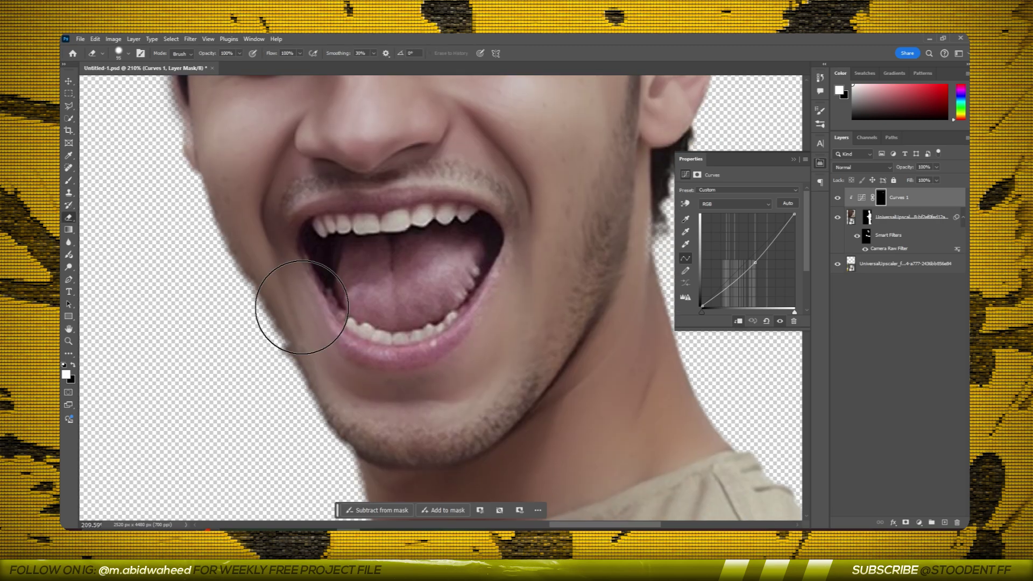
{"action": "right_click", "coordinate": [198, 128]}
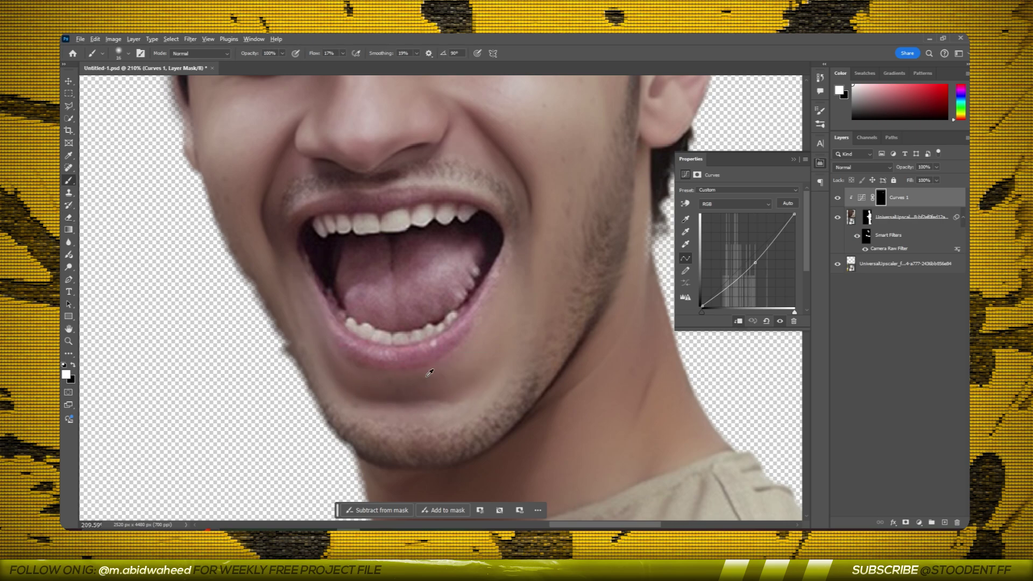
{"action": "scroll", "coordinate": [430, 372], "scroll_direction": "down", "scroll_amount": 1}
{"action": "scroll", "coordinate": [516, 266], "scroll_direction": "down", "scroll_amount": 6}
{"action": "scroll", "coordinate": [465, 145], "scroll_direction": "up", "scroll_amount": 1}
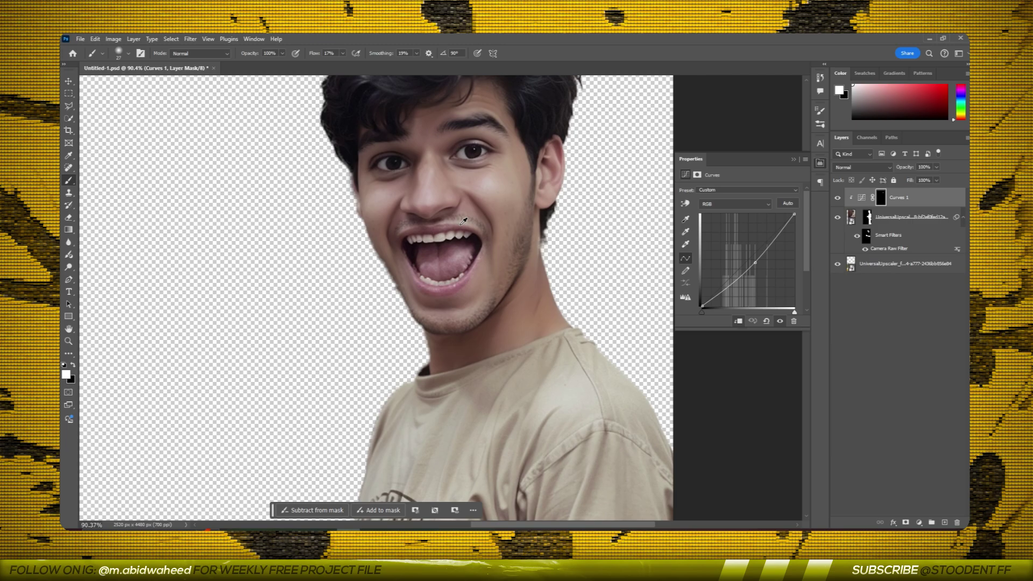
{"action": "scroll", "coordinate": [464, 145], "scroll_direction": "up", "scroll_amount": 5}
{"action": "scroll", "coordinate": [472, 276], "scroll_direction": "up", "scroll_amount": 2}
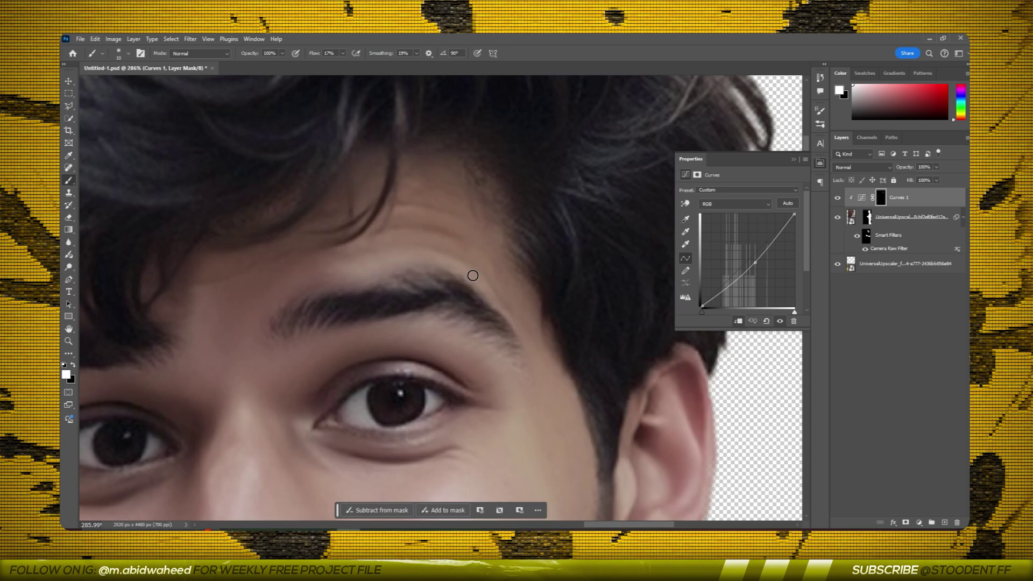
{"action": "scroll", "coordinate": [473, 277], "scroll_direction": "down", "scroll_amount": 4}
{"action": "scroll", "coordinate": [533, 184], "scroll_direction": "up", "scroll_amount": 5}
{"action": "scroll", "coordinate": [406, 272], "scroll_direction": "down", "scroll_amount": 2}
{"action": "scroll", "coordinate": [427, 277], "scroll_direction": "down", "scroll_amount": 3}
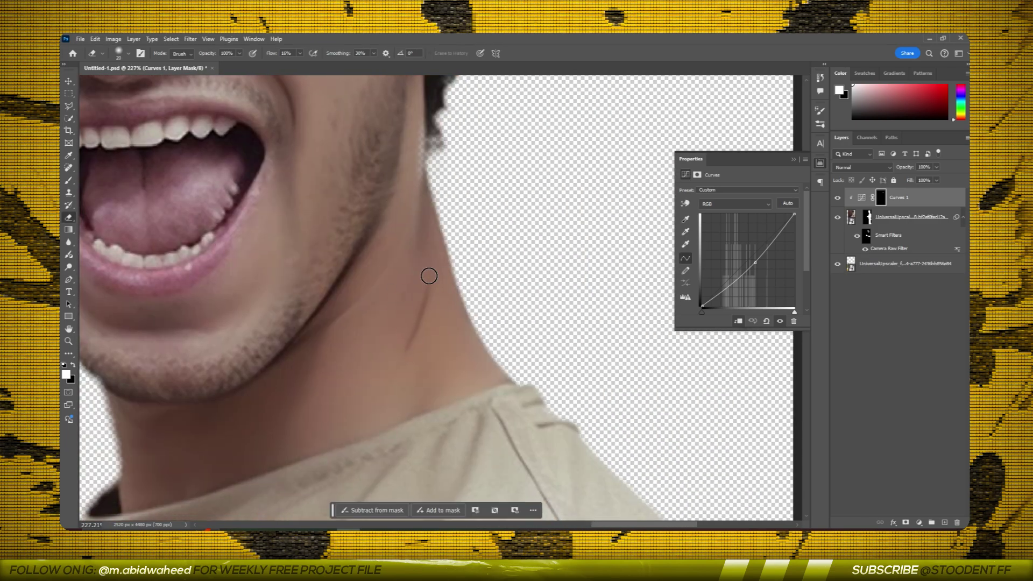
{"action": "scroll", "coordinate": [346, 334], "scroll_direction": "down", "scroll_amount": 2}
{"action": "scroll", "coordinate": [330, 265], "scroll_direction": "up", "scroll_amount": 4}
{"action": "scroll", "coordinate": [456, 302], "scroll_direction": "down", "scroll_amount": 2}
{"action": "scroll", "coordinate": [377, 162], "scroll_direction": "up", "scroll_amount": 3}
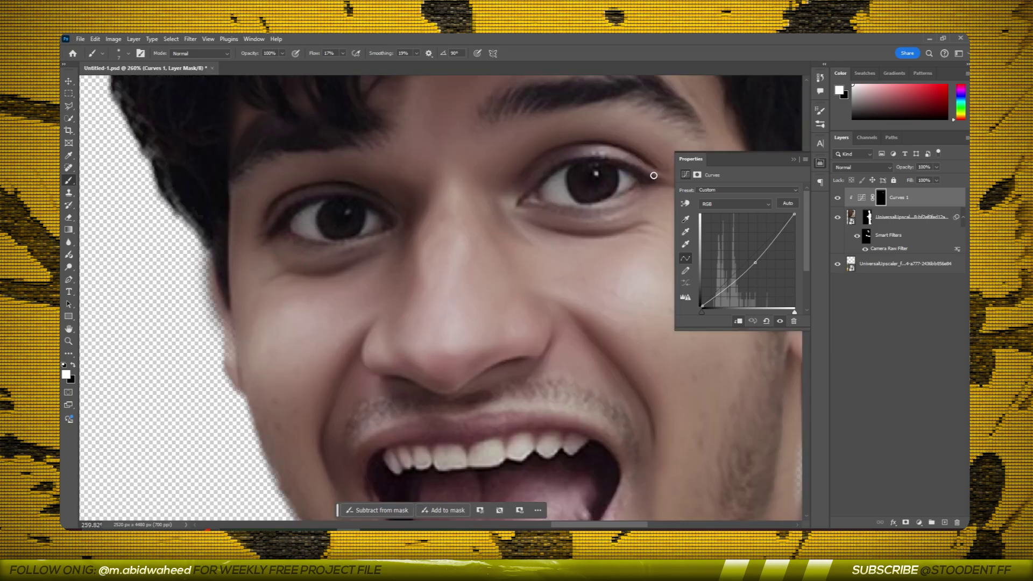
{"action": "scroll", "coordinate": [409, 215], "scroll_direction": "down", "scroll_amount": 6}
{"action": "scroll", "coordinate": [473, 178], "scroll_direction": "up", "scroll_amount": 1}
- Duplicate Curves 1, invert the copy's mask, and paint it over the face and hands
{"action": "key", "text": "ctrl+j"}
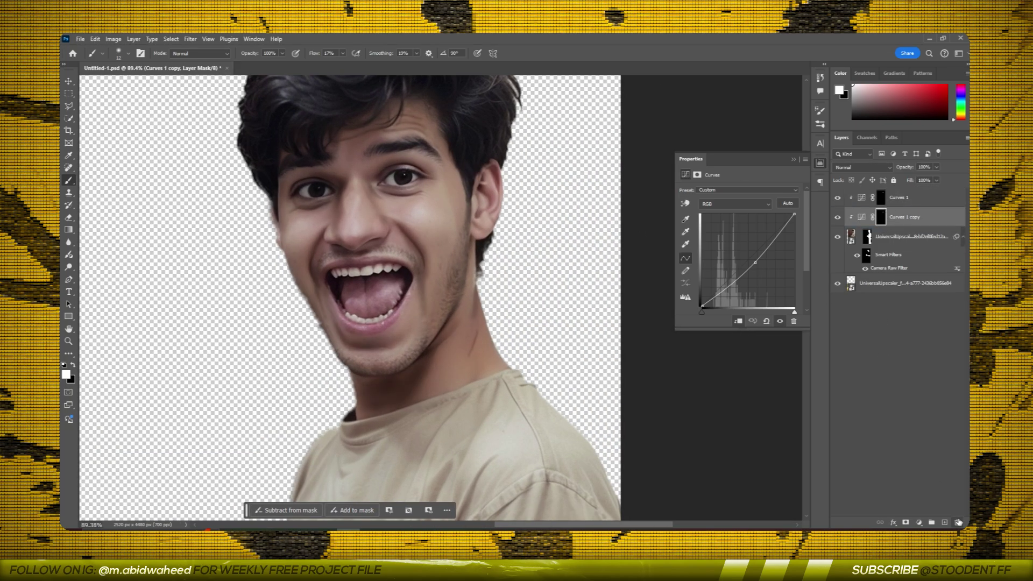
{"action": "left_click", "coordinate": [905, 522]}
{"action": "key", "text": "ctrl+i"}
{"action": "scroll", "coordinate": [358, 236], "scroll_direction": "up", "scroll_amount": 2}
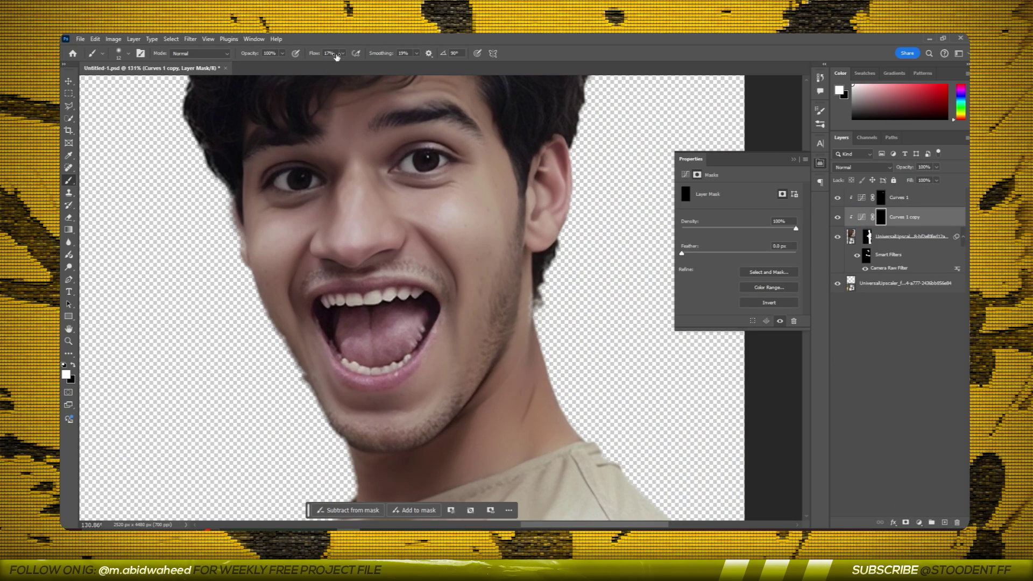
{"action": "type", "text": "100"}
{"action": "scroll", "coordinate": [377, 242], "scroll_direction": "down", "scroll_amount": 2}
{"action": "scroll", "coordinate": [593, 288], "scroll_direction": "up", "scroll_amount": 3}
{"action": "scroll", "coordinate": [464, 238], "scroll_direction": "up", "scroll_amount": 1}
{"action": "scroll", "coordinate": [423, 227], "scroll_direction": "down", "scroll_amount": 3}
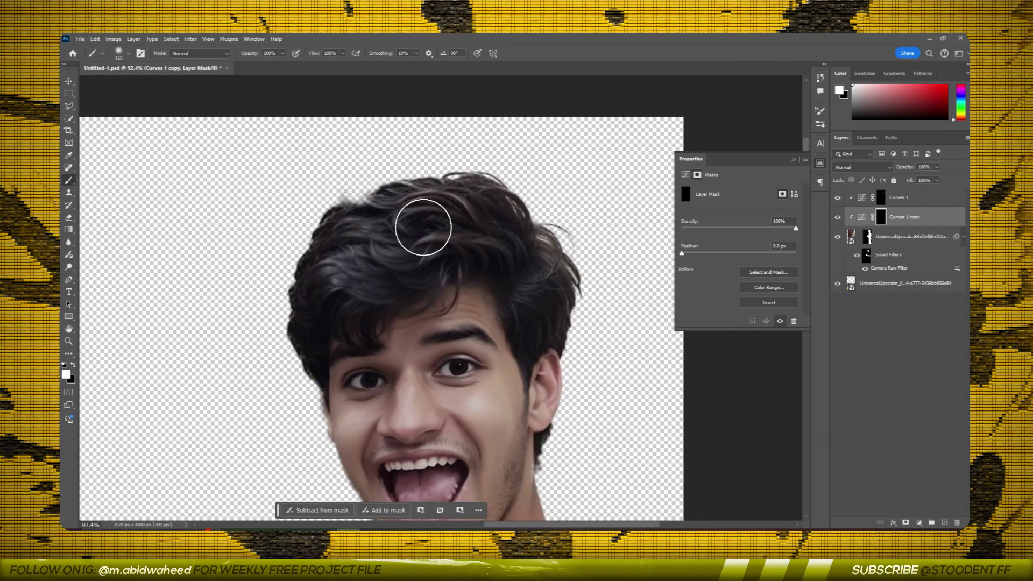
{"action": "scroll", "coordinate": [423, 227], "scroll_direction": "up", "scroll_amount": 2}
{"action": "scroll", "coordinate": [402, 356], "scroll_direction": "down", "scroll_amount": 5}
{"action": "scroll", "coordinate": [545, 367], "scroll_direction": "down", "scroll_amount": 5}
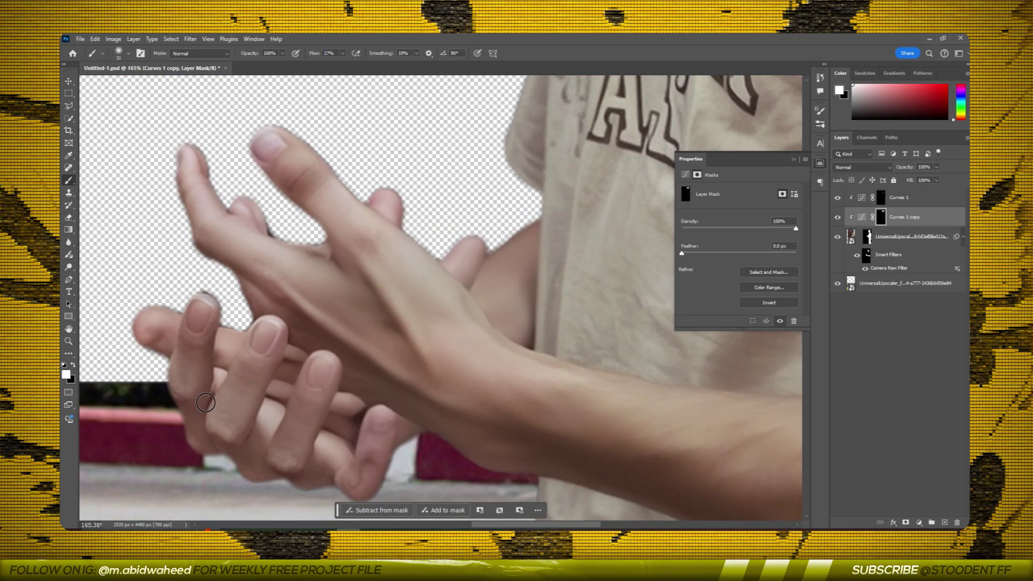
{"action": "scroll", "coordinate": [216, 409], "scroll_direction": "down", "scroll_amount": 3}
{"action": "scroll", "coordinate": [243, 434], "scroll_direction": "up", "scroll_amount": 10}
{"action": "scroll", "coordinate": [376, 323], "scroll_direction": "down", "scroll_amount": 3}
{"action": "scroll", "coordinate": [432, 300], "scroll_direction": "up", "scroll_amount": 4}
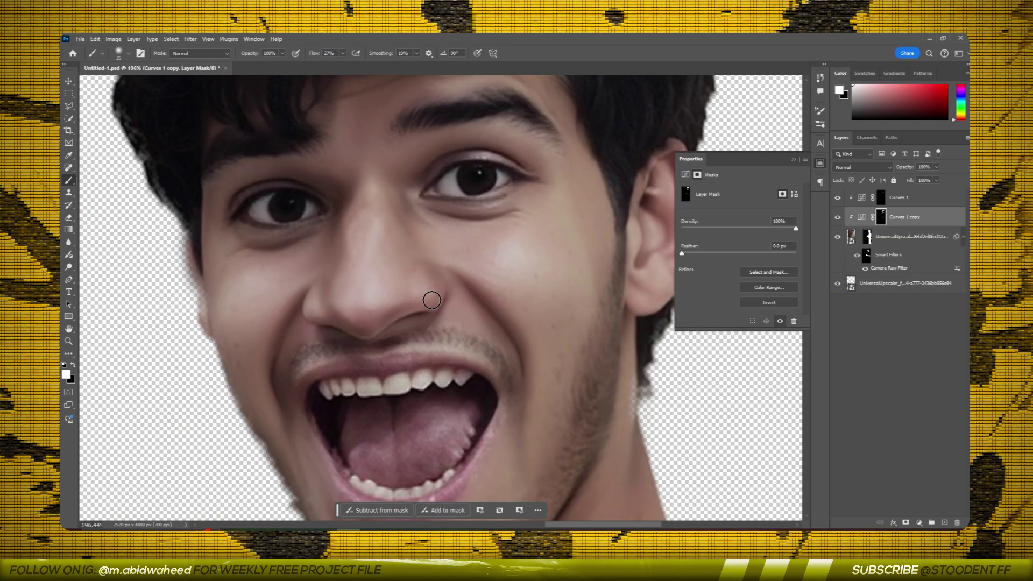
{"action": "scroll", "coordinate": [485, 219], "scroll_direction": "down", "scroll_amount": 2}
{"action": "scroll", "coordinate": [485, 219], "scroll_direction": "down", "scroll_amount": 3}
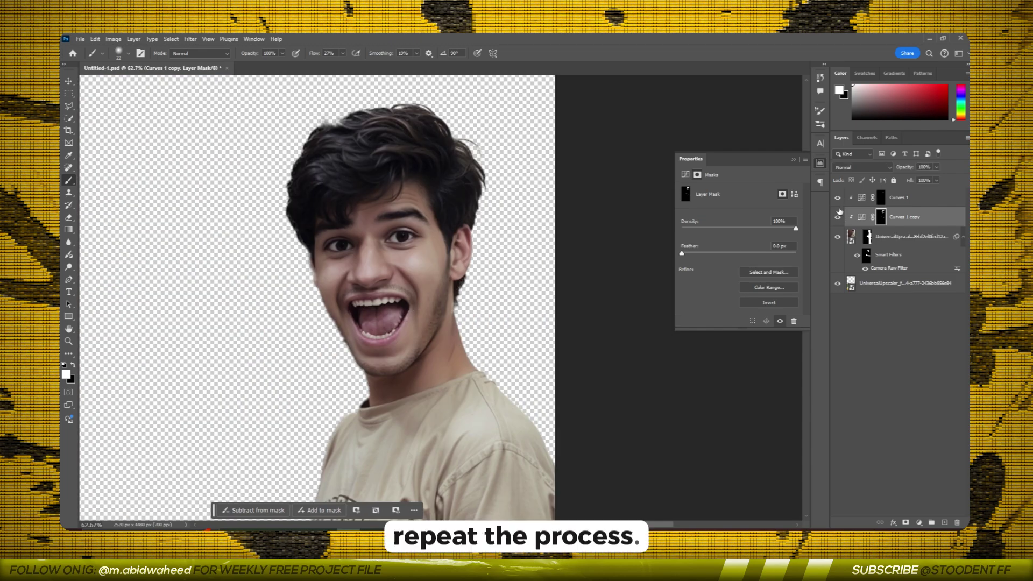
{"action": "scroll", "coordinate": [460, 158], "scroll_direction": "down", "scroll_amount": 2}
{"action": "left_click", "coordinate": [915, 237]}
- Add a Curves 2 layer with an inverted mask and set the brush flow to 100%
{"action": "left_click", "coordinate": [919, 523]}
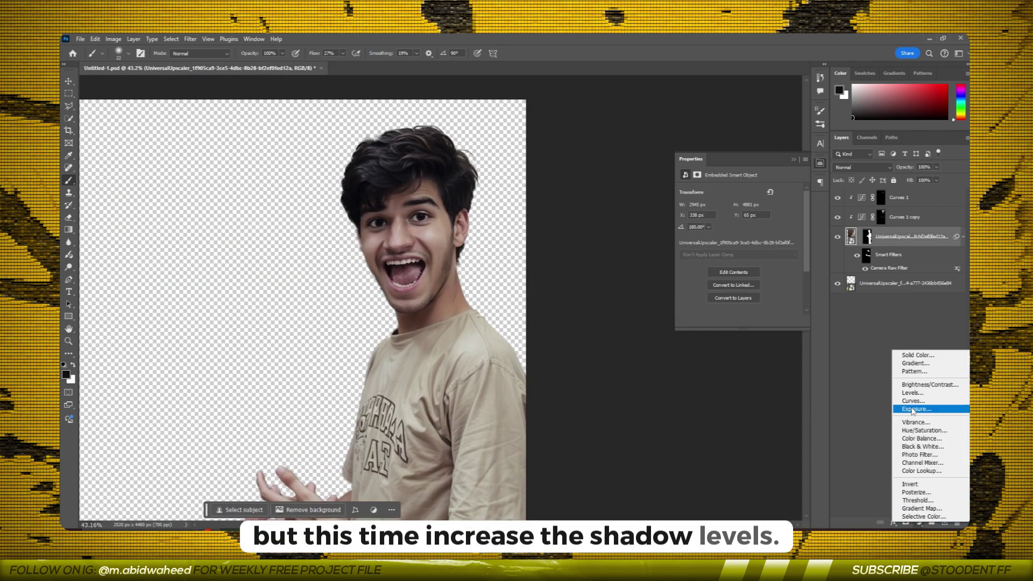
{"action": "left_click", "coordinate": [913, 401]}
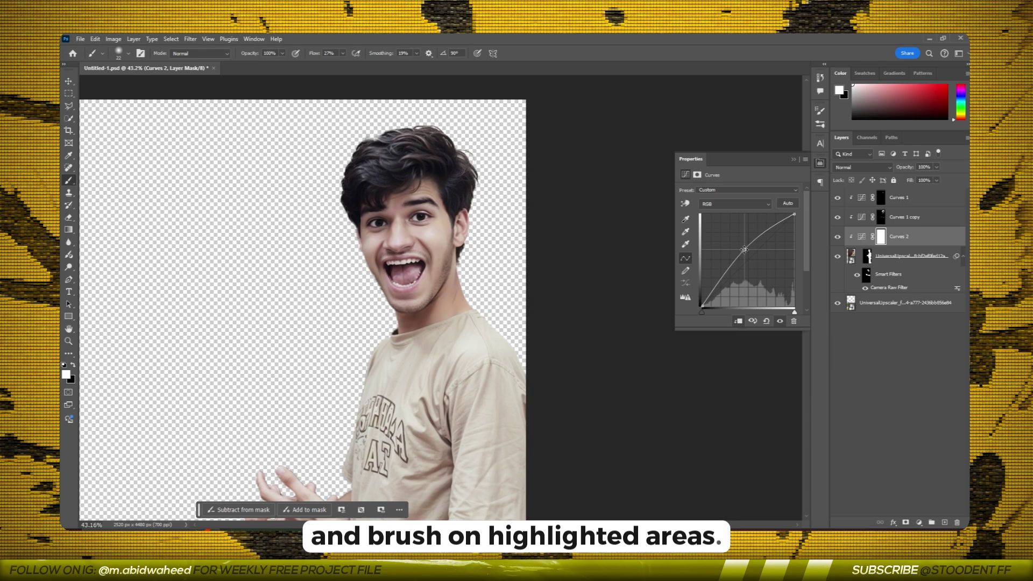
{"action": "key", "text": "ctrl+i"}
{"action": "scroll", "coordinate": [387, 224], "scroll_direction": "up", "scroll_amount": 2}
{"action": "scroll", "coordinate": [386, 224], "scroll_direction": "up", "scroll_amount": 4}
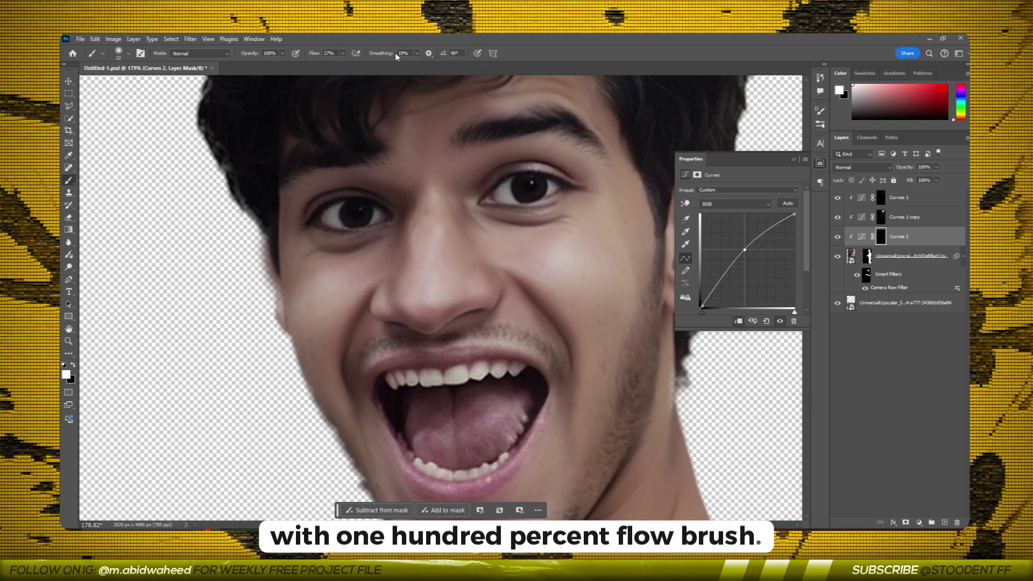
{"action": "key", "text": "shift+0"}
{"action": "scroll", "coordinate": [398, 188], "scroll_direction": "up", "scroll_amount": 2}
{"action": "scroll", "coordinate": [398, 188], "scroll_direction": "up", "scroll_amount": 4}
{"action": "key", "text": "bracketleft"}
{"action": "key", "text": "bracketleft"}
{"action": "key", "text": "bracketleft"}
{"action": "scroll", "coordinate": [398, 187], "scroll_direction": "up", "scroll_amount": 2}
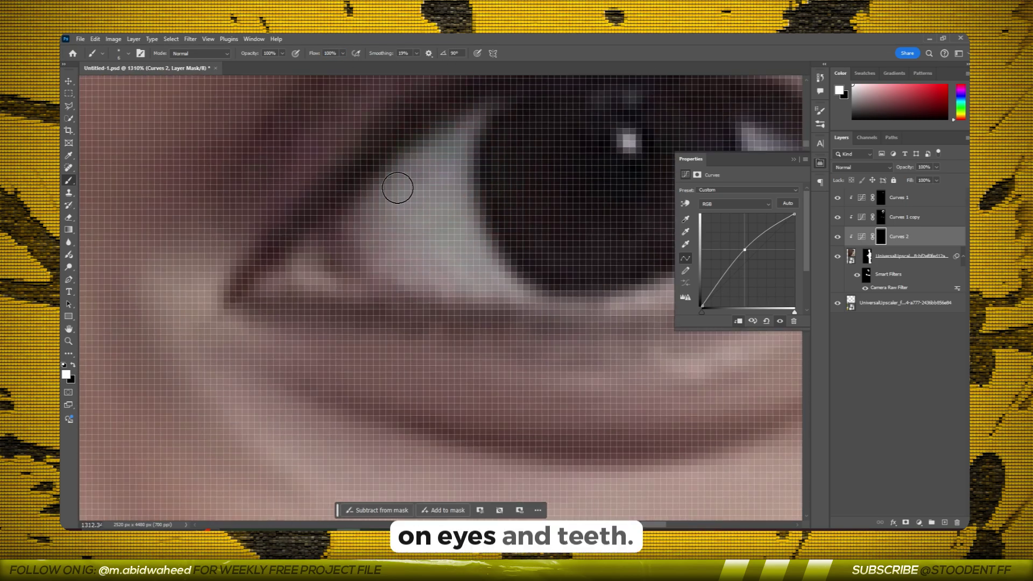
- Paint both eye whites and the teeth onto the Curves 2 mask to brighten them
{"action": "mouse_move", "coordinate": [453, 212]}
{"action": "left_mouse_down"}
{"action": "mouse_move", "coordinate": [470, 128]}
{"action": "mouse_move", "coordinate": [379, 200]}
{"action": "mouse_move", "coordinate": [386, 247]}
{"action": "mouse_move", "coordinate": [521, 284]}
{"action": "mouse_move", "coordinate": [429, 250]}
{"action": "mouse_move", "coordinate": [492, 280]}
{"action": "left_mouse_up"}
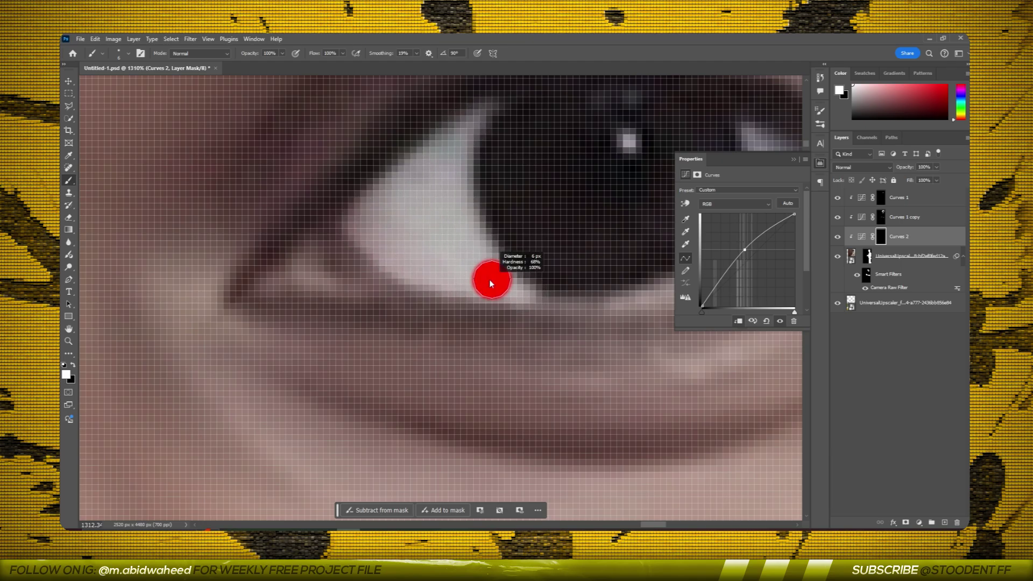
{"action": "key", "text": "bracketleft"}
{"action": "key", "text": "bracketleft"}
{"action": "key", "text": "bracketleft"}
{"action": "scroll", "coordinate": [330, 286], "scroll_direction": "down", "scroll_amount": 3}
{"action": "scroll", "coordinate": [330, 287], "scroll_direction": "down", "scroll_amount": 2}
{"action": "scroll", "coordinate": [500, 228], "scroll_direction": "down", "scroll_amount": 2}
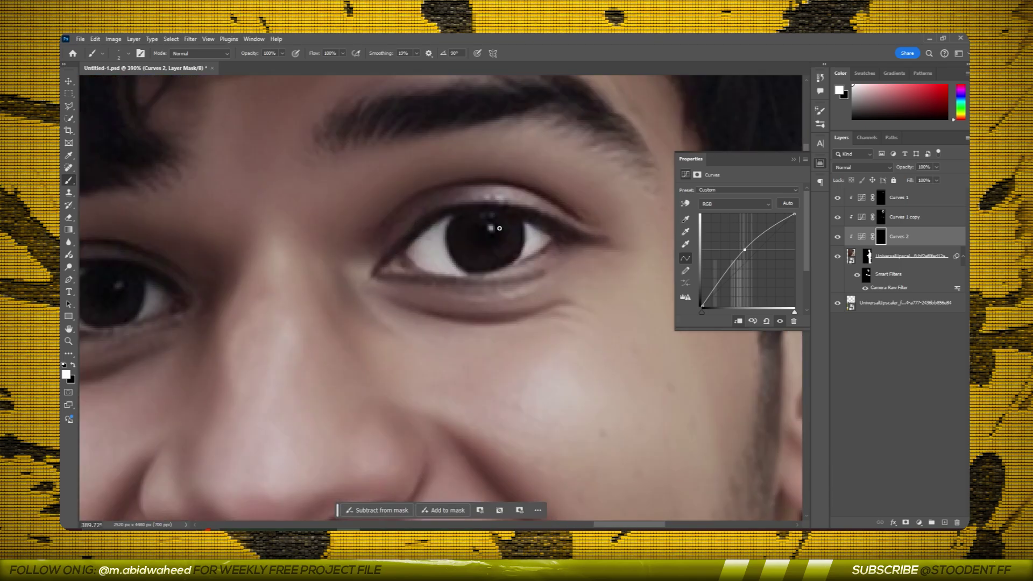
{"action": "scroll", "coordinate": [500, 229], "scroll_direction": "up", "scroll_amount": 3}
{"action": "mouse_move", "coordinate": [274, 305]}
{"action": "left_mouse_down"}
{"action": "mouse_move", "coordinate": [327, 365]}
{"action": "mouse_move", "coordinate": [579, 275]}
{"action": "left_mouse_up"}
{"action": "scroll", "coordinate": [424, 325], "scroll_direction": "down", "scroll_amount": 5}
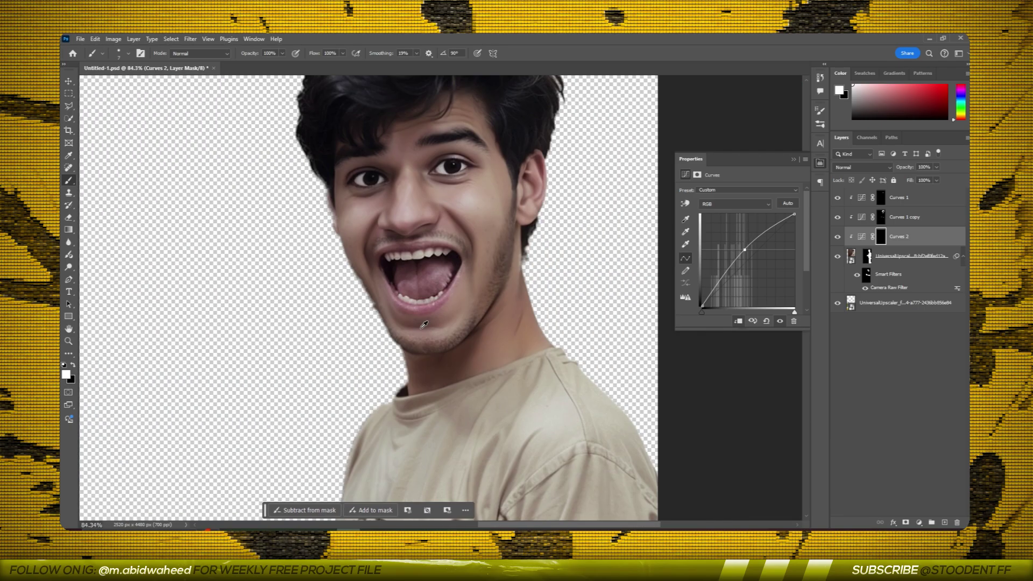
{"action": "scroll", "coordinate": [424, 325], "scroll_direction": "up", "scroll_amount": 5}
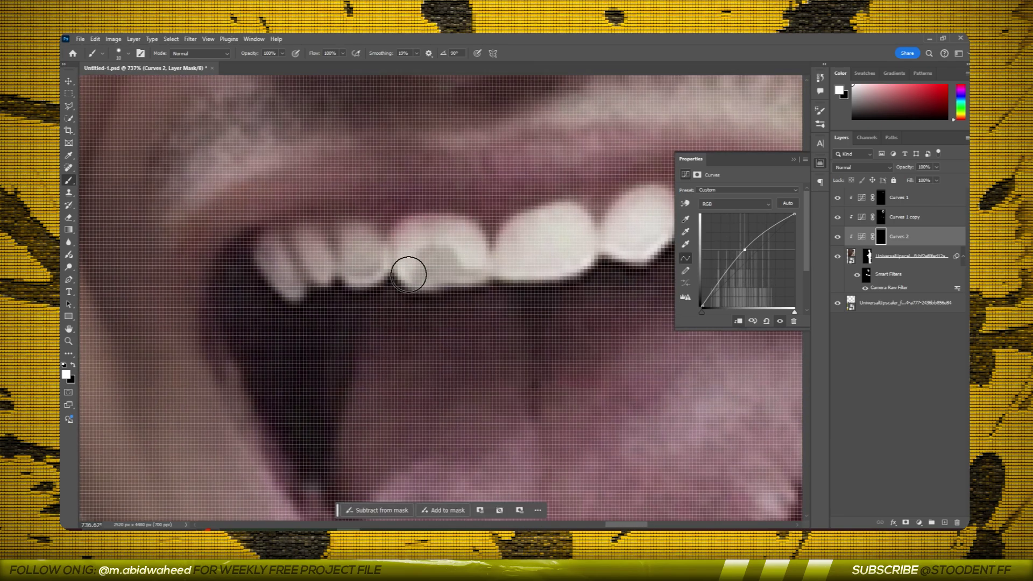
{"action": "left_click_drag", "start_coordinate": [410, 270], "coordinate": [294, 290]}
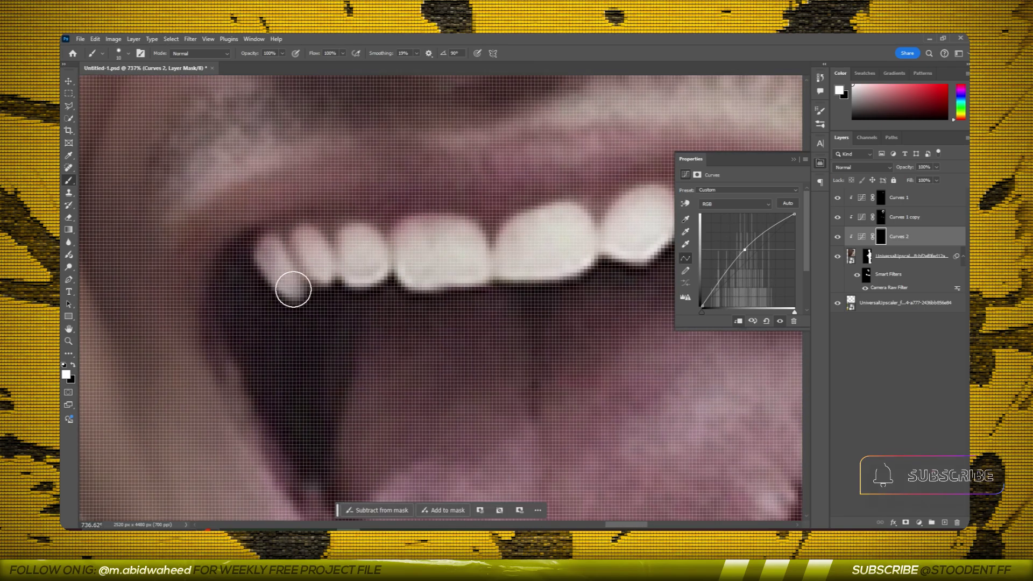
{"action": "scroll", "coordinate": [294, 290], "scroll_direction": "down", "scroll_amount": 5}
{"action": "scroll", "coordinate": [796, 445], "scroll_direction": "down", "scroll_amount": 4}
- Add Vibrance 1 at -100 vibrance and saturation, reusing the Curves 2 mask for eyes and teeth
{"action": "key", "text": "alt+bracketleft"}
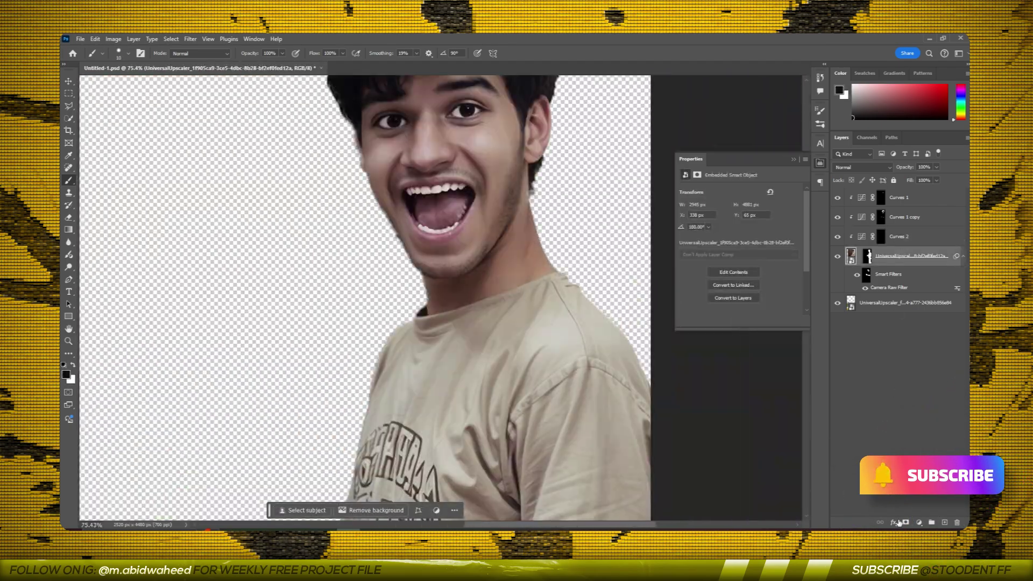
{"action": "left_click", "coordinate": [919, 522]}
{"action": "left_click", "coordinate": [921, 424]}
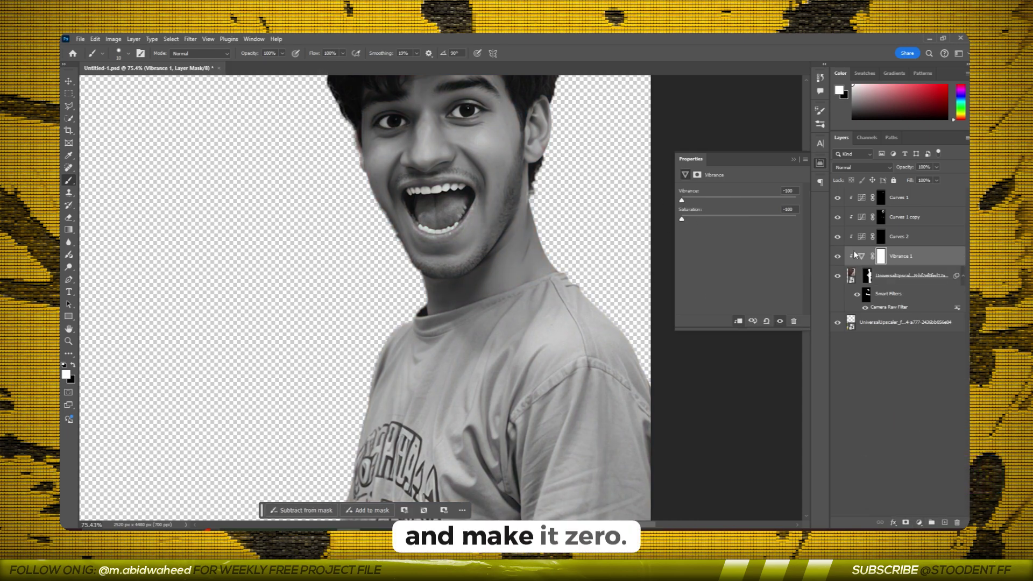
{"action": "left_click_drag", "start_coordinate": [881, 239], "coordinate": [881, 256]}
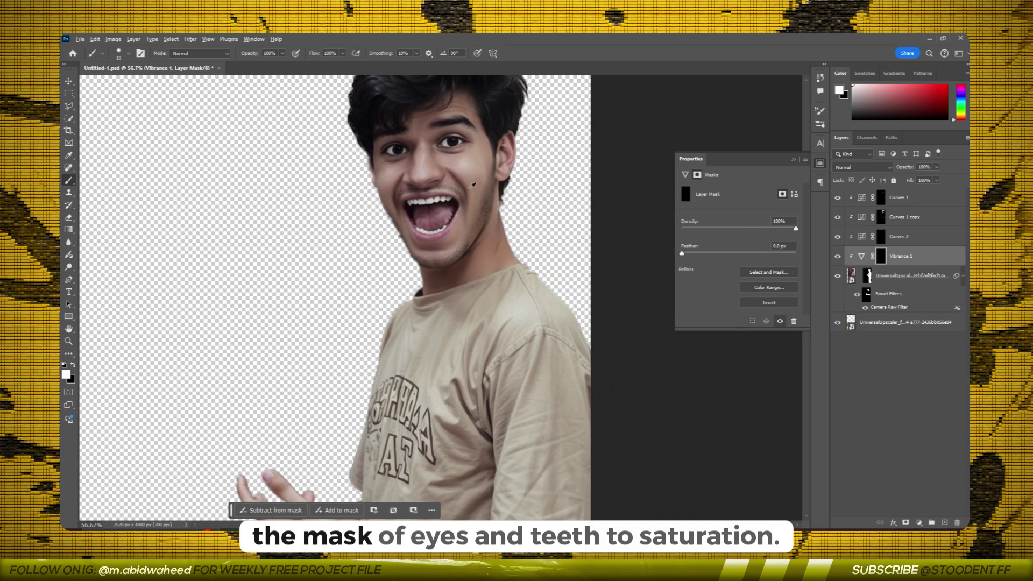
{"action": "scroll", "coordinate": [409, 230], "scroll_direction": "up", "scroll_amount": 3}
{"action": "scroll", "coordinate": [409, 230], "scroll_direction": "up", "scroll_amount": 2}
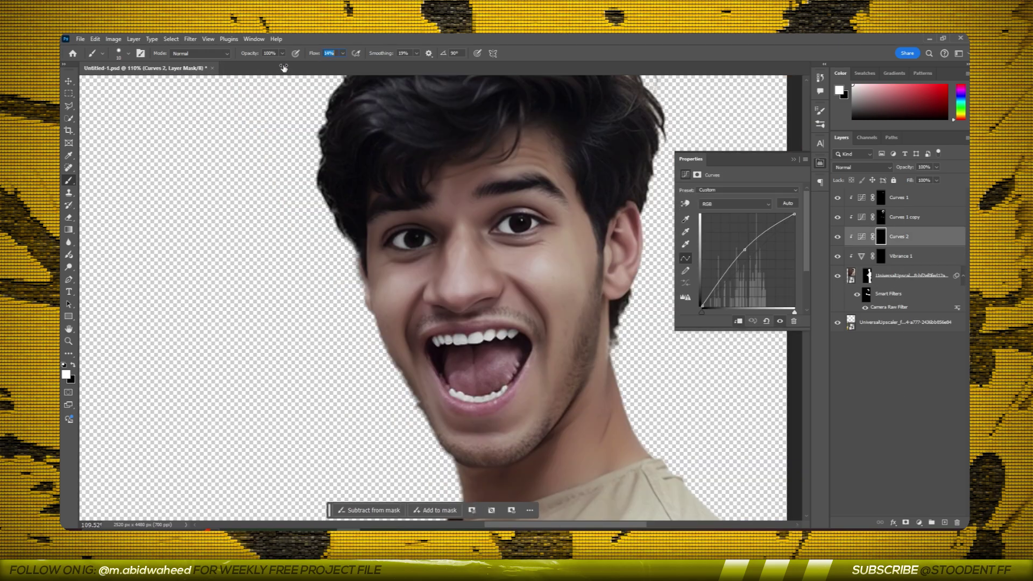
- Lower brush flow to about 14% and size the brush to about 27 px on Curves 2
{"action": "left_click", "coordinate": [128, 53]}
{"action": "scroll", "coordinate": [439, 263], "scroll_direction": "up", "scroll_amount": 3}
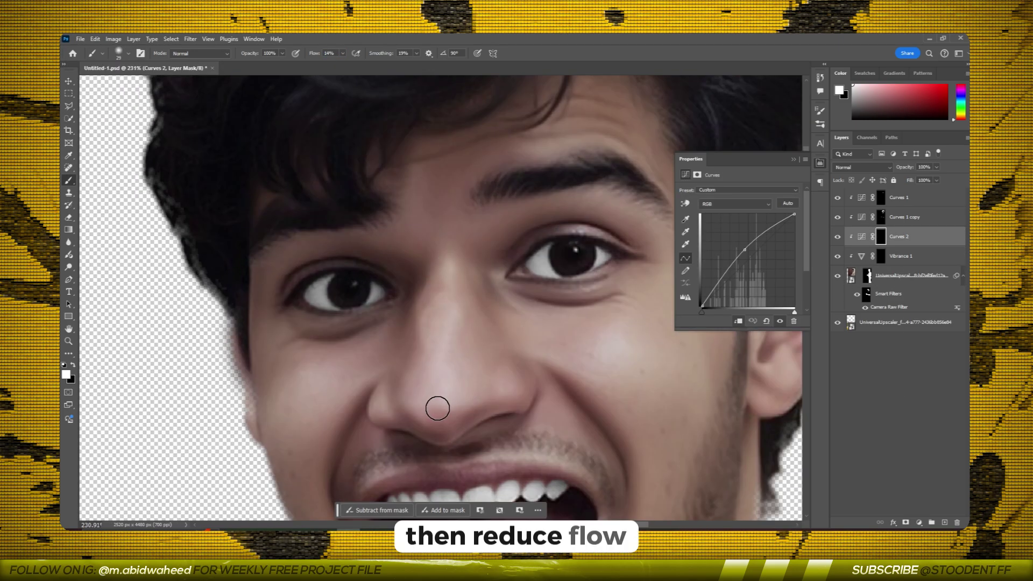
{"action": "left_click_drag", "start_coordinate": [438, 409], "coordinate": [413, 406]}
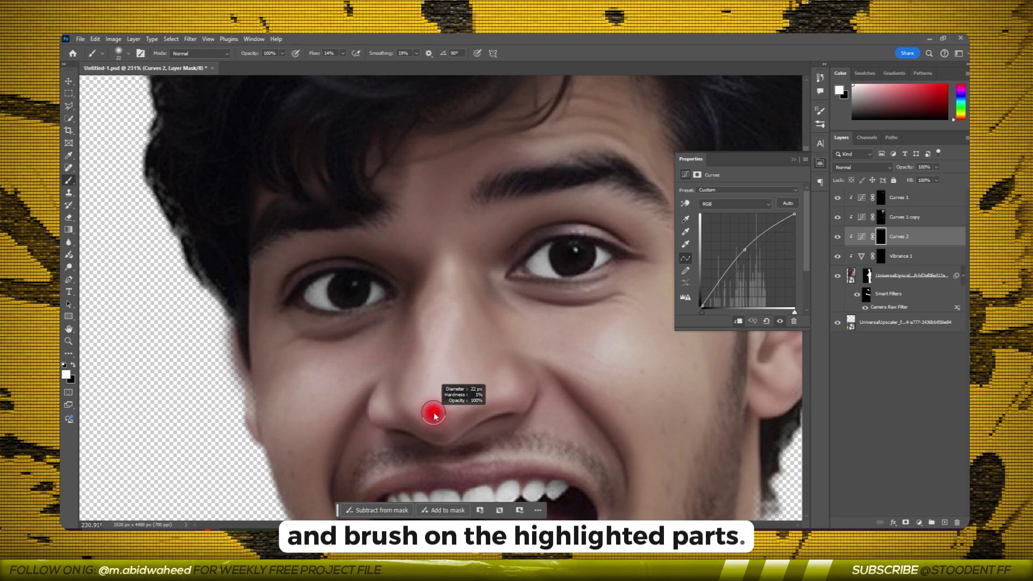
{"action": "scroll", "coordinate": [365, 411], "scroll_direction": "down", "scroll_amount": 3}
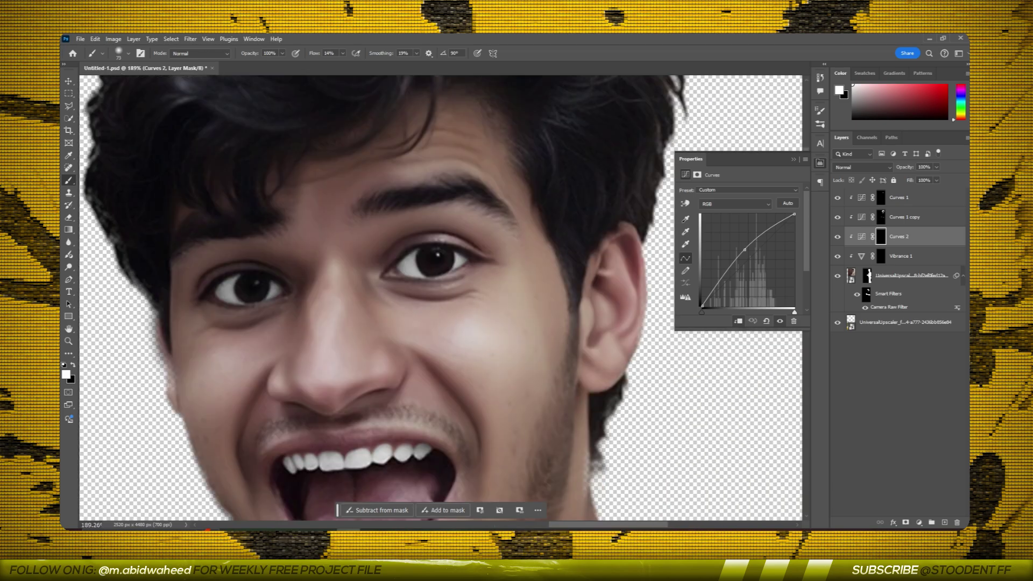
{"action": "scroll", "coordinate": [450, 212], "scroll_direction": "down", "scroll_amount": 3}
{"action": "scroll", "coordinate": [269, 385], "scroll_direction": "up", "scroll_amount": 3}
{"action": "scroll", "coordinate": [358, 201], "scroll_direction": "up", "scroll_amount": 2}
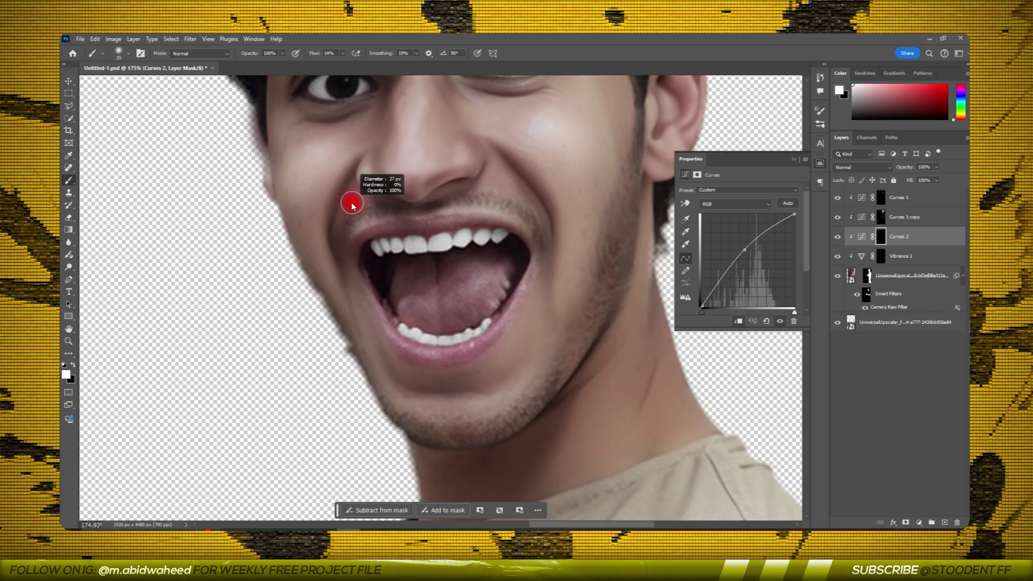
{"action": "left_click_drag", "start_coordinate": [357, 201], "coordinate": [360, 234]}
- Softly brighten highlights on the nose, lip, forehead, ear and cheeks, erasing overspill as needed
{"action": "key", "text": "e"}
{"action": "scroll", "coordinate": [404, 343], "scroll_direction": "down", "scroll_amount": 3}
{"action": "scroll", "coordinate": [452, 182], "scroll_direction": "up", "scroll_amount": 3}
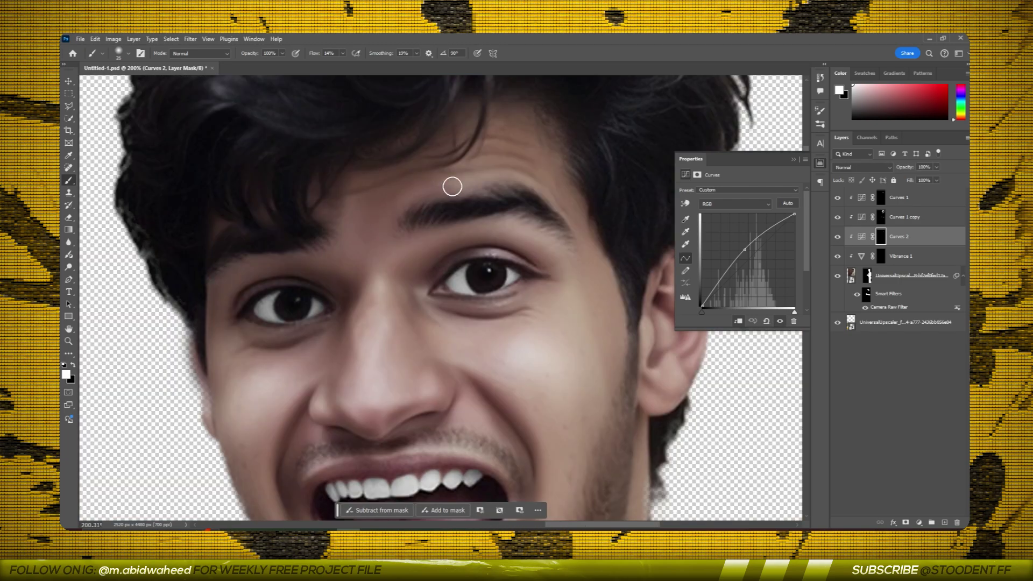
{"action": "scroll", "coordinate": [452, 182], "scroll_direction": "up", "scroll_amount": 2}
{"action": "scroll", "coordinate": [531, 131], "scroll_direction": "up", "scroll_amount": 1}
{"action": "key", "text": "b"}
{"action": "scroll", "coordinate": [534, 152], "scroll_direction": "down", "scroll_amount": 3}
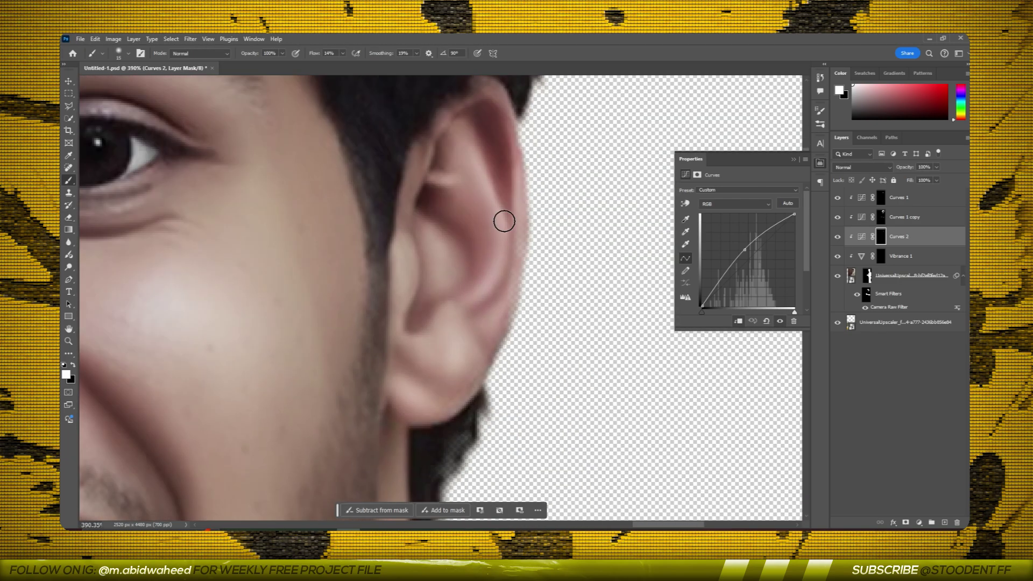
{"action": "scroll", "coordinate": [502, 219], "scroll_direction": "down", "scroll_amount": 3}
{"action": "scroll", "coordinate": [389, 162], "scroll_direction": "up", "scroll_amount": 4}
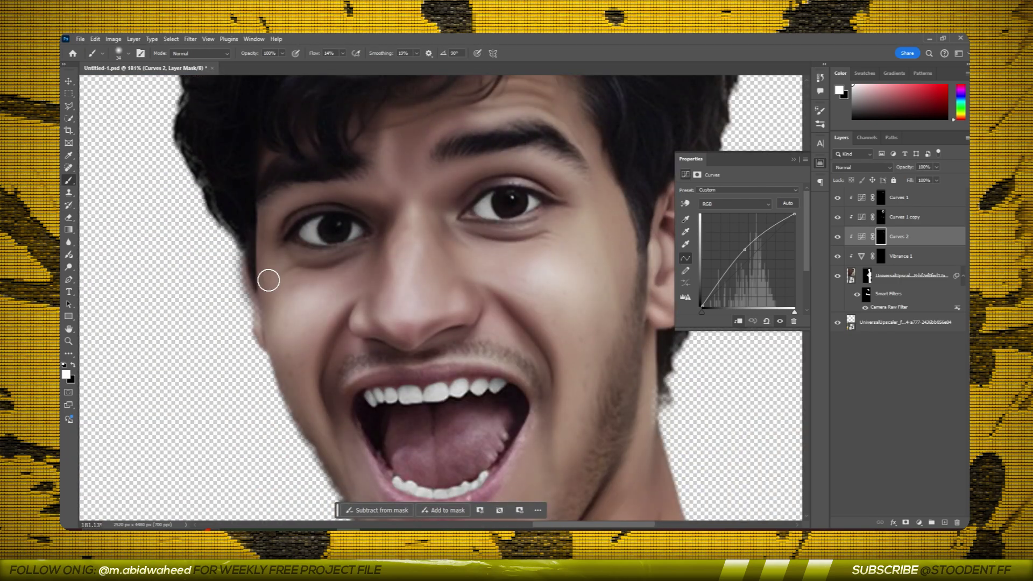
{"action": "scroll", "coordinate": [268, 281], "scroll_direction": "down", "scroll_amount": 5}
{"action": "scroll", "coordinate": [332, 320], "scroll_direction": "up", "scroll_amount": 3}
{"action": "scroll", "coordinate": [331, 320], "scroll_direction": "up", "scroll_amount": 3}
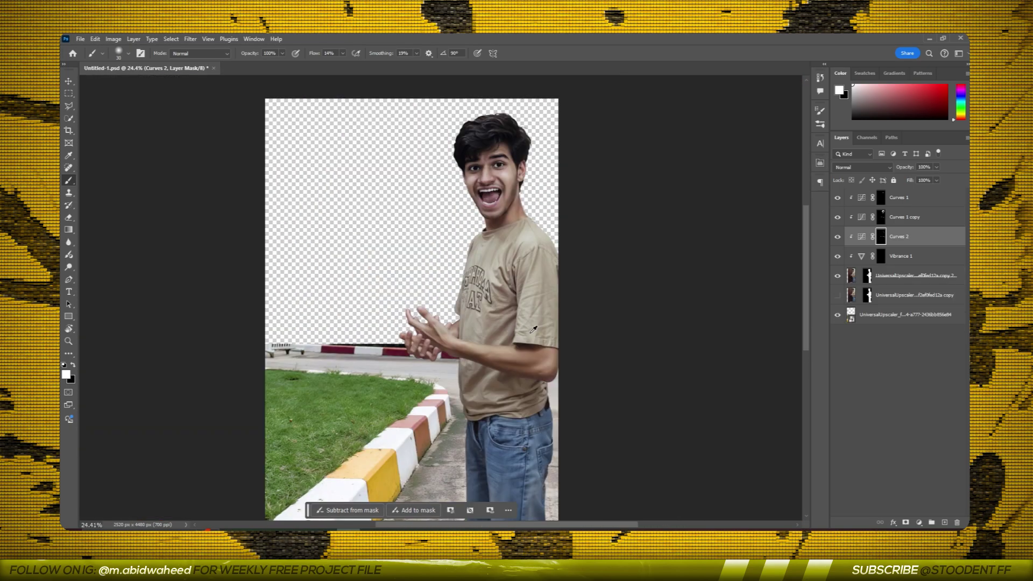
- Quick Select the man's T-shirt on the photo layer and mask a grey Gradient Map 1 to it
{"action": "key", "text": "alt+bracketleft"}
{"action": "key", "text": "alt+bracketleft"}
{"action": "key", "text": "w"}
{"action": "scroll", "coordinate": [499, 267], "scroll_direction": "up", "scroll_amount": 1}
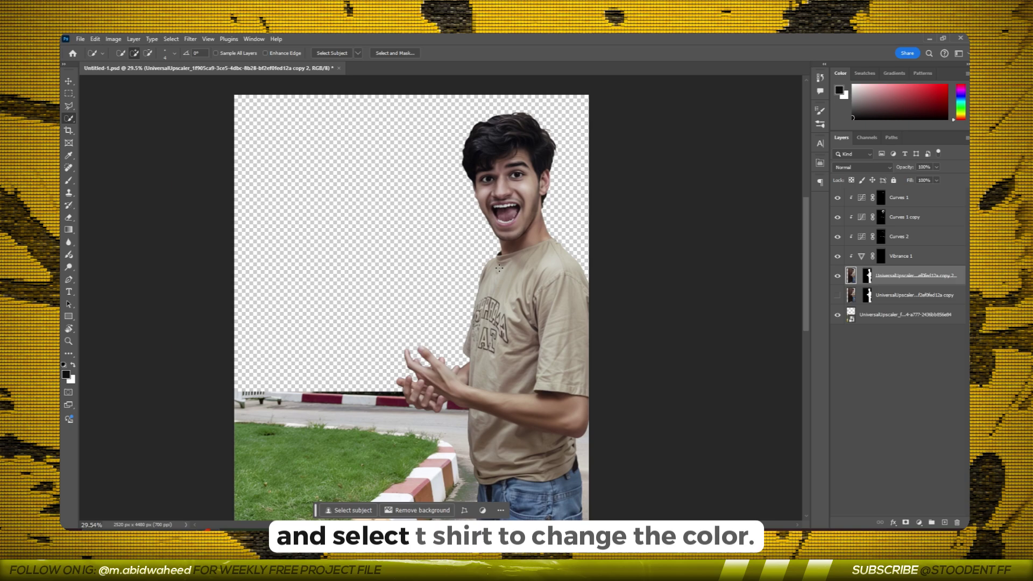
{"action": "left_click_drag", "start_coordinate": [500, 268], "coordinate": [517, 323]}
{"action": "scroll", "coordinate": [550, 263], "scroll_direction": "up", "scroll_amount": 1}
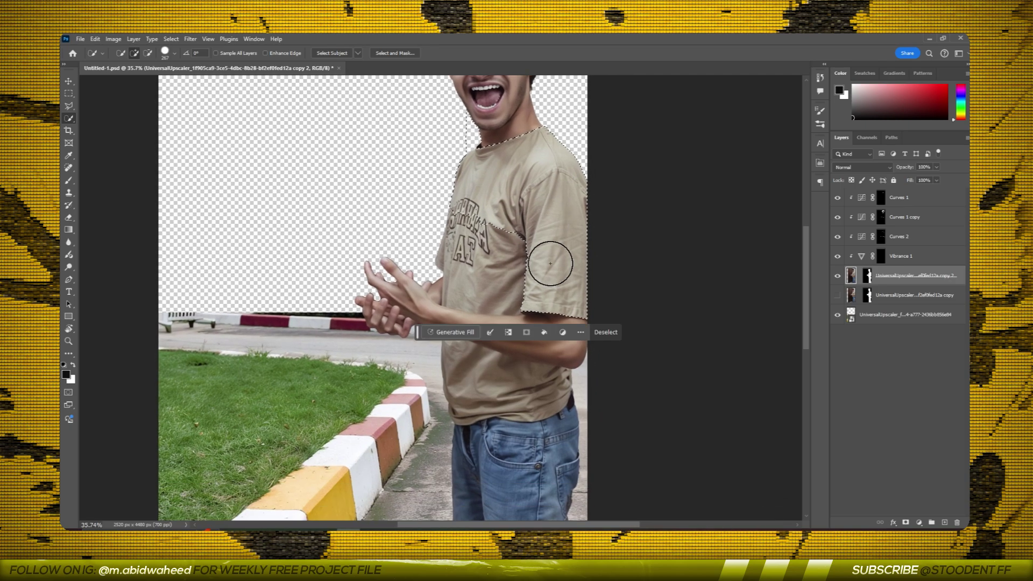
{"action": "scroll", "coordinate": [515, 279], "scroll_direction": "down", "scroll_amount": 2}
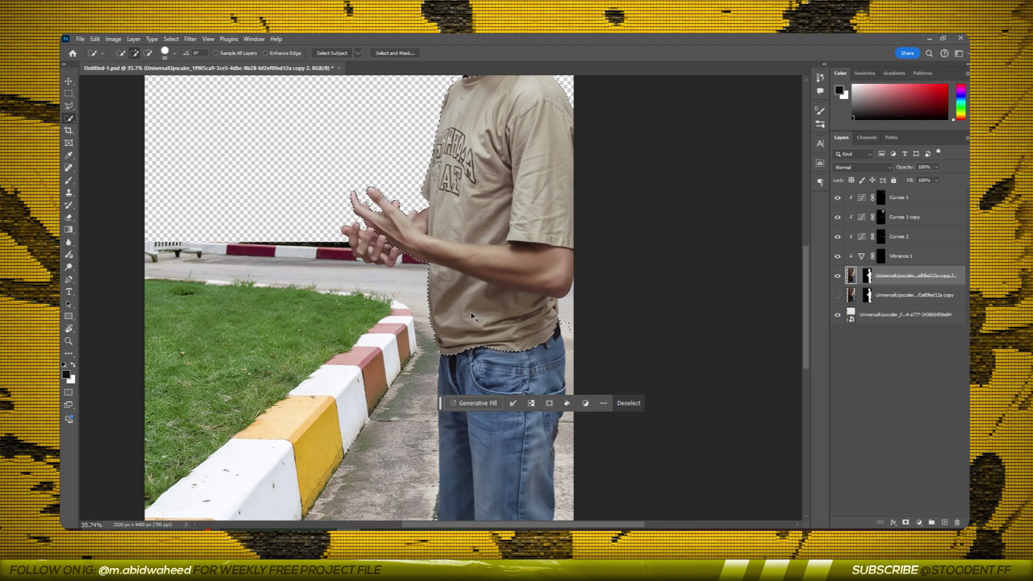
{"action": "scroll", "coordinate": [472, 316], "scroll_direction": "up", "scroll_amount": 1}
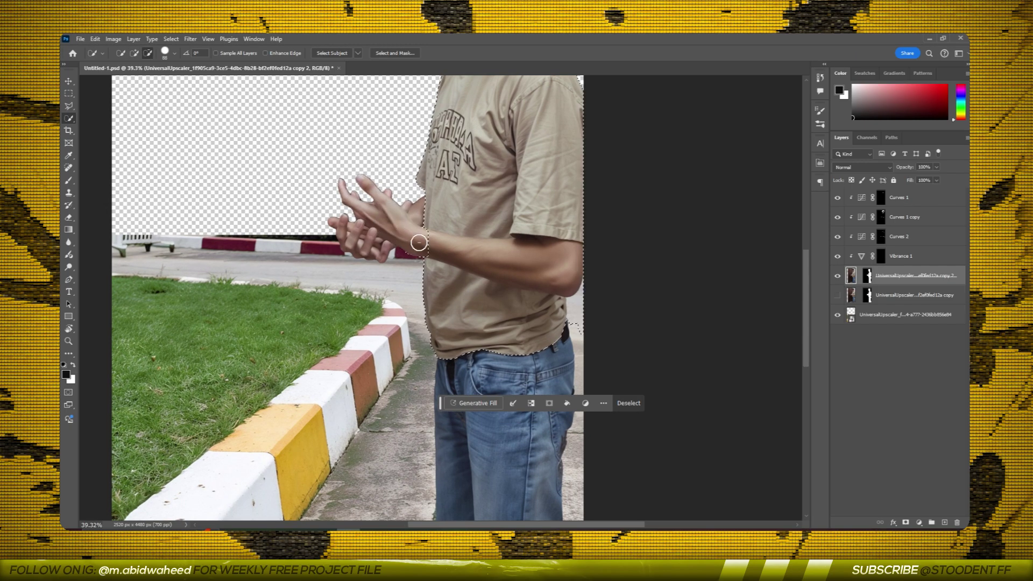
{"action": "scroll", "coordinate": [520, 316], "scroll_direction": "up", "scroll_amount": 2}
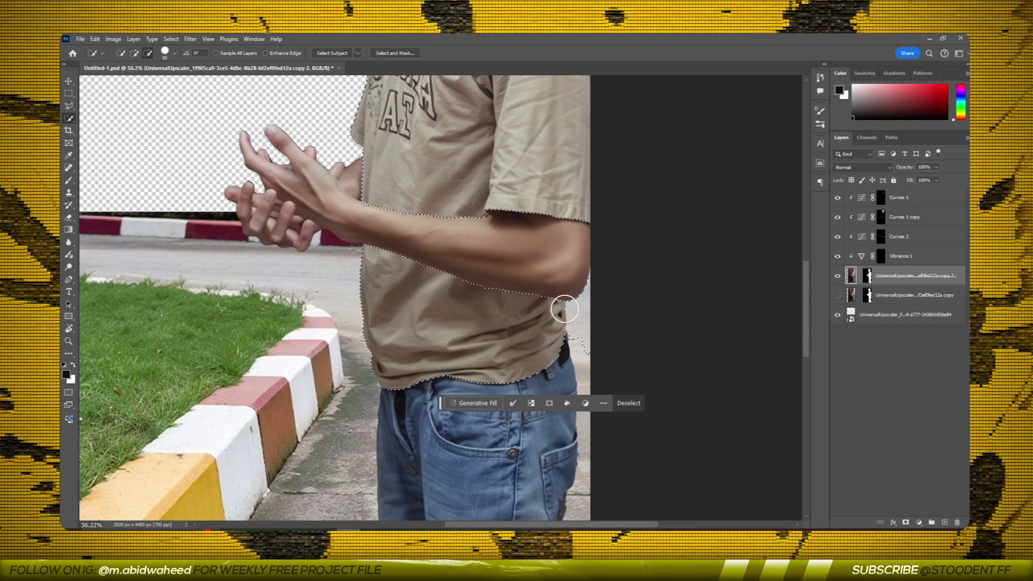
{"action": "scroll", "coordinate": [592, 334], "scroll_direction": "up", "scroll_amount": 3}
{"action": "scroll", "coordinate": [406, 284], "scroll_direction": "up", "scroll_amount": 3}
{"action": "scroll", "coordinate": [406, 284], "scroll_direction": "down", "scroll_amount": 5}
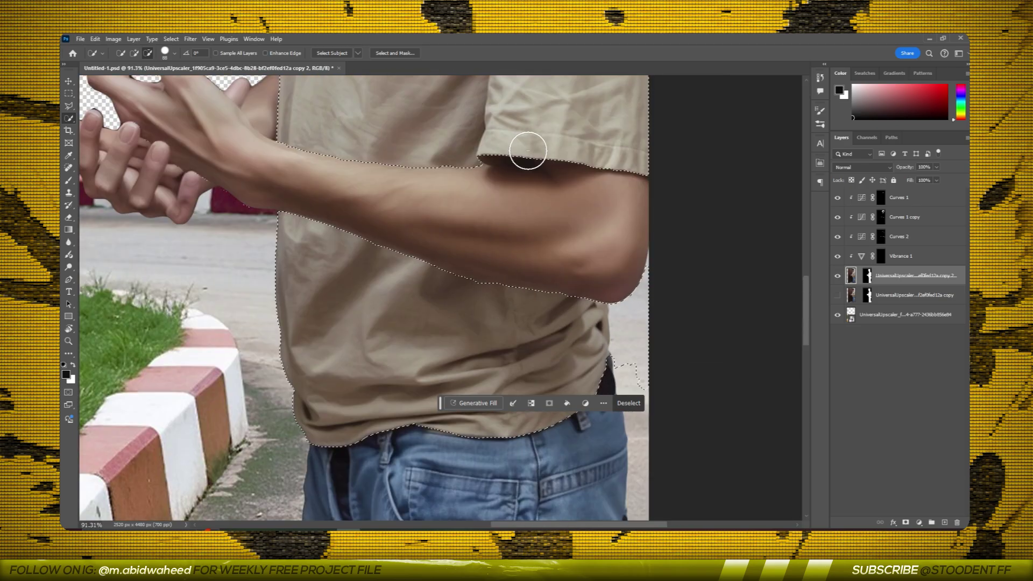
{"action": "scroll", "coordinate": [519, 341], "scroll_direction": "down", "scroll_amount": 2}
{"action": "scroll", "coordinate": [551, 210], "scroll_direction": "up", "scroll_amount": 2}
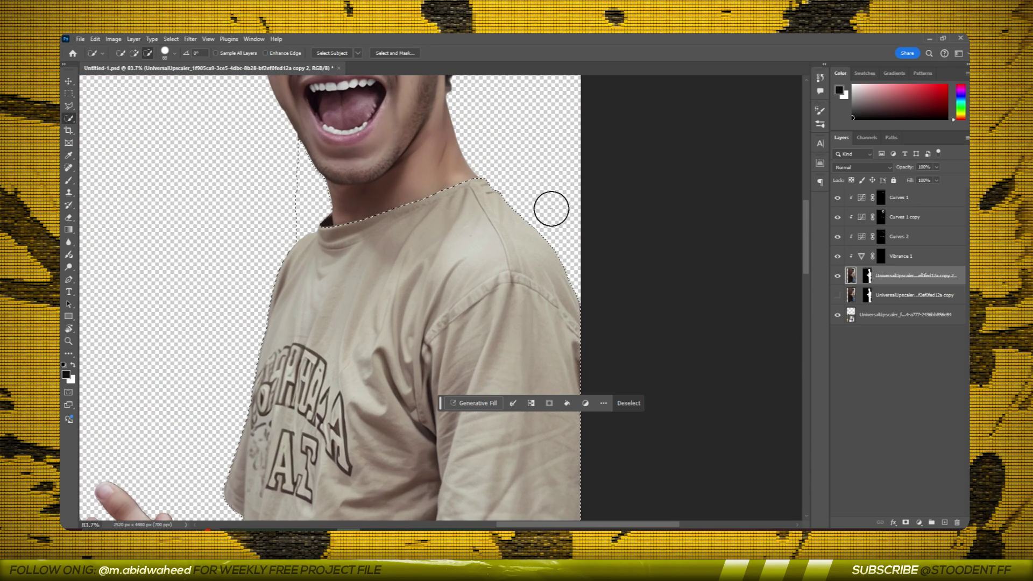
{"action": "scroll", "coordinate": [754, 334], "scroll_direction": "up", "scroll_amount": 1}
{"action": "scroll", "coordinate": [754, 334], "scroll_direction": "down", "scroll_amount": 1}
- Open the Gradient Map 1 editor and recolour the gradient stops, making the right stop red
{"action": "scroll", "coordinate": [531, 226], "scroll_direction": "down", "scroll_amount": 2}
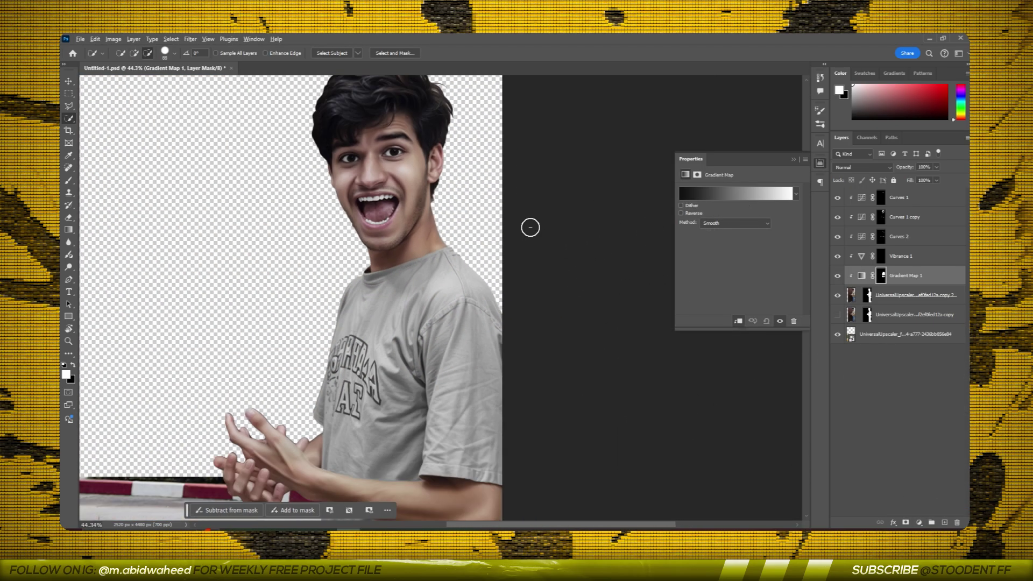
{"action": "scroll", "coordinate": [611, 173], "scroll_direction": "down", "scroll_amount": 2}
{"action": "left_click", "coordinate": [710, 194]}
{"action": "double_click", "coordinate": [678, 294]}
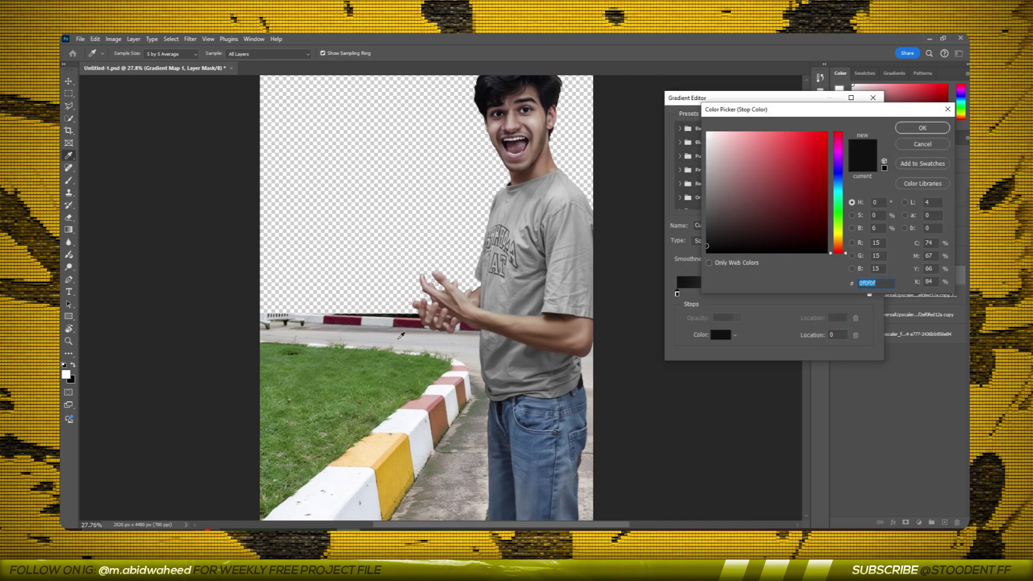
{"action": "left_click", "coordinate": [808, 231]}
{"action": "key", "text": "Escape"}
{"action": "left_click", "coordinate": [870, 294]}
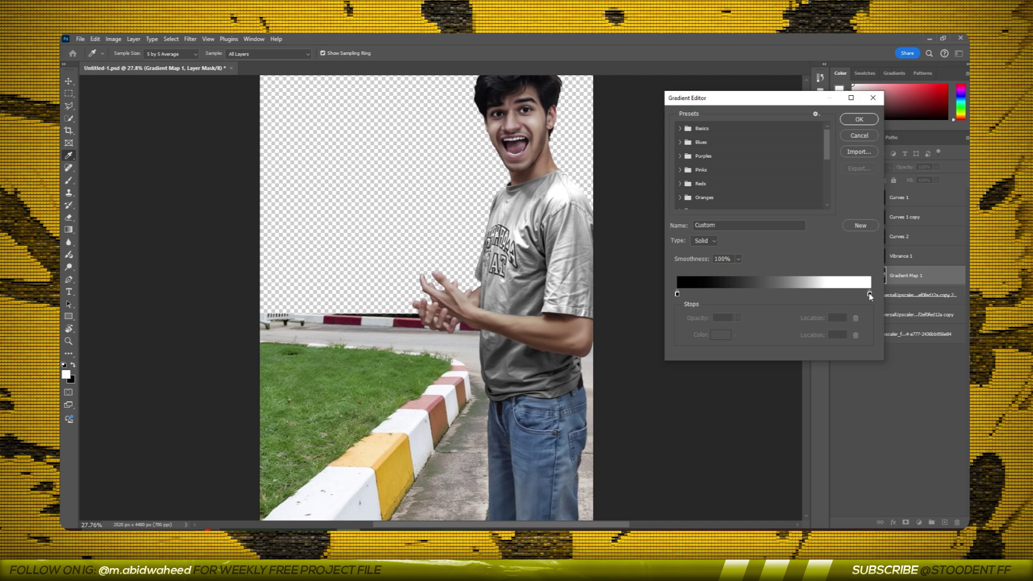
{"action": "double_click", "coordinate": [870, 294]}
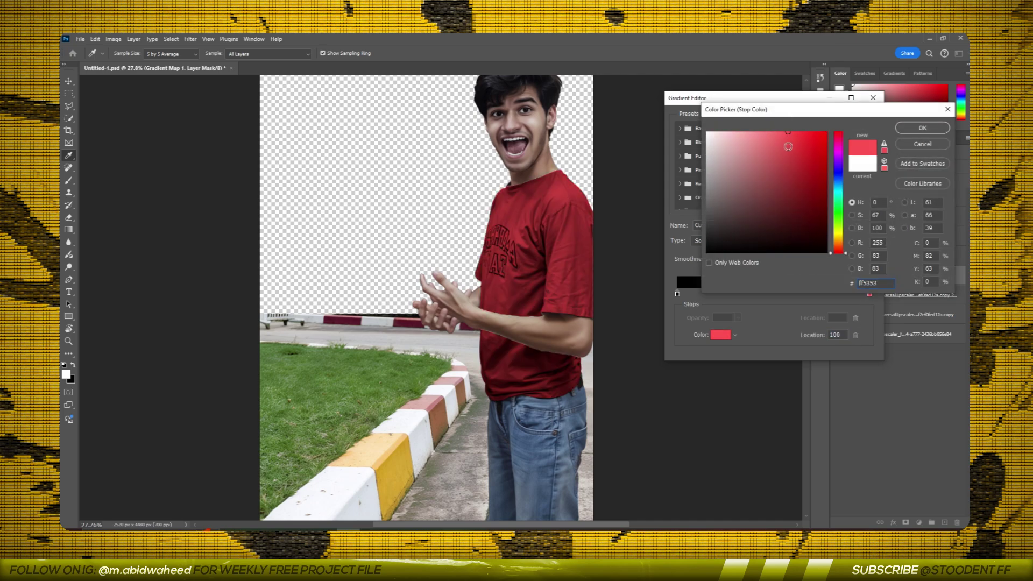
{"action": "type", "text": "ff0000"}
{"action": "key", "text": "Return"}
- Move the red stop to 93% and make the gradient's right end white
{"action": "mouse_move", "coordinate": [871, 293]}
{"action": "left_mouse_down"}
{"action": "mouse_move", "coordinate": [857, 294]}
{"action": "mouse_move", "coordinate": [870, 293]}
{"action": "left_mouse_up"}
{"action": "double_click", "coordinate": [870, 294]}
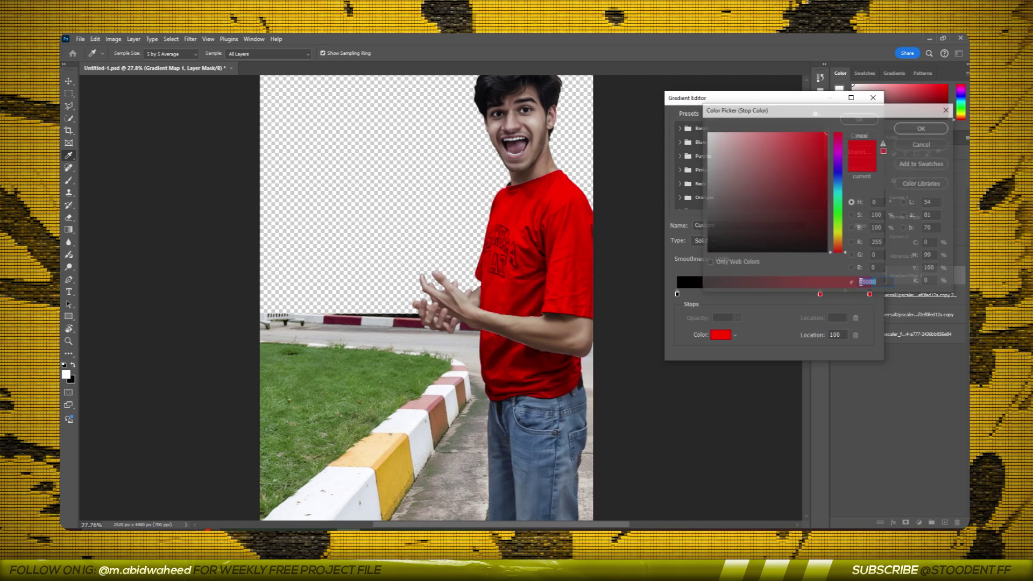
{"action": "left_click", "coordinate": [704, 133]}
{"action": "key", "text": "Return"}
{"action": "left_click", "coordinate": [820, 294]}
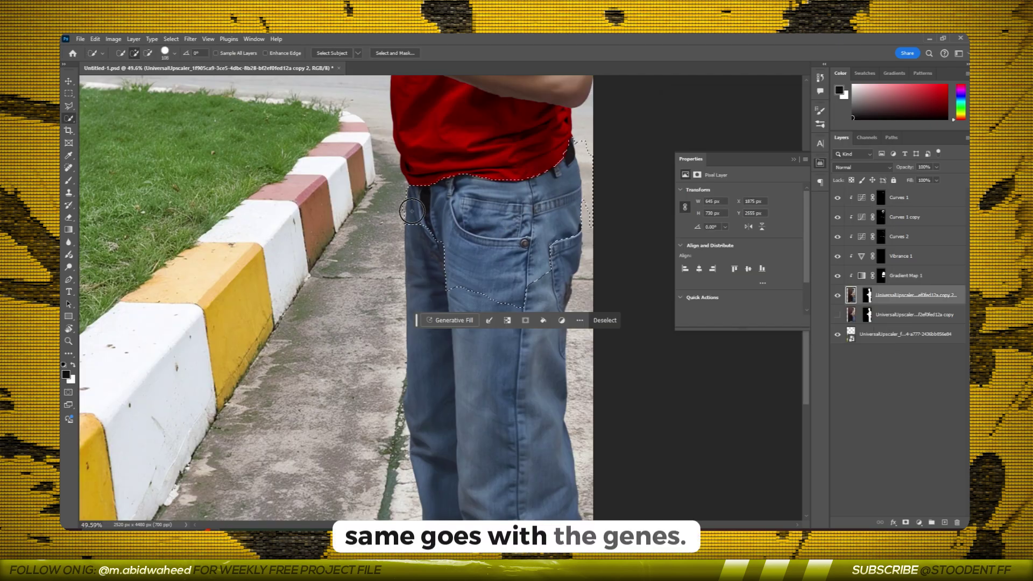
{"action": "scroll", "coordinate": [413, 211], "scroll_direction": "down", "scroll_amount": 2}
- Select the jeans and mask a Gradient Map 2 to them, turning them grey
{"action": "key", "text": "bracketright"}
{"action": "key", "text": "bracketright"}
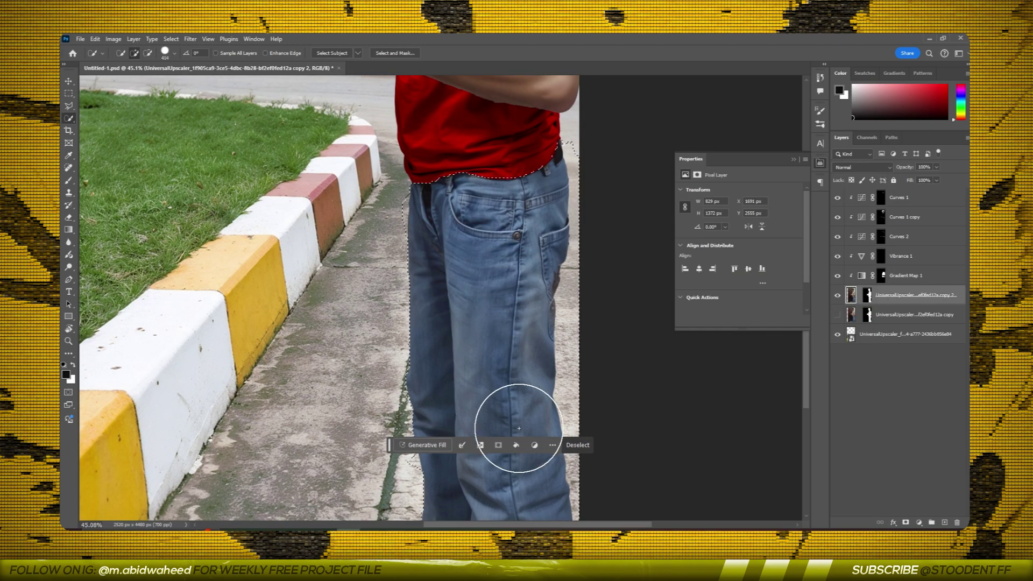
{"action": "left_click_drag", "start_coordinate": [519, 427], "coordinate": [491, 249]}
{"action": "left_click", "coordinate": [919, 522]}
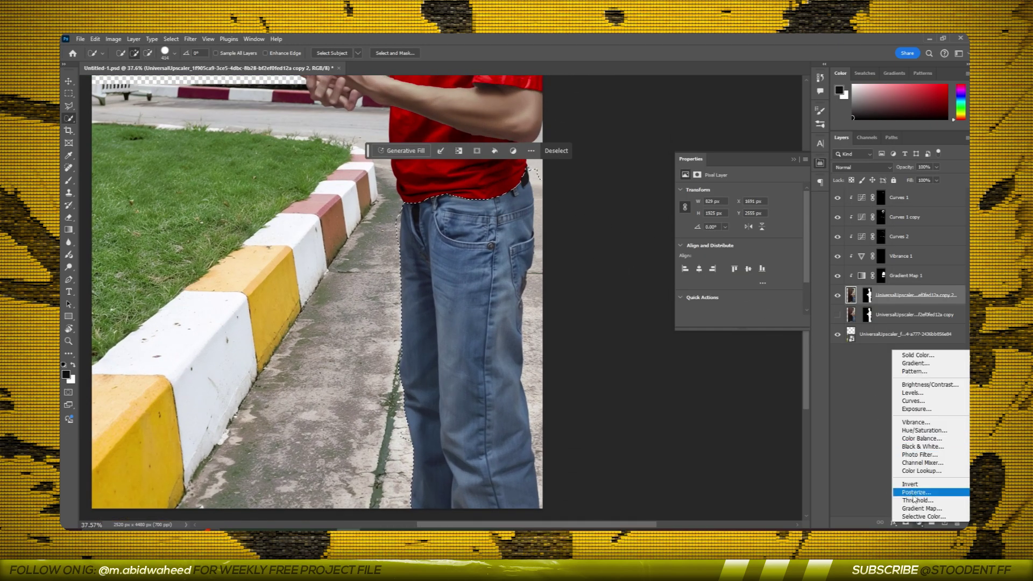
{"action": "left_click", "coordinate": [915, 491]}
{"action": "scroll", "coordinate": [512, 373], "scroll_direction": "down", "scroll_amount": 3}
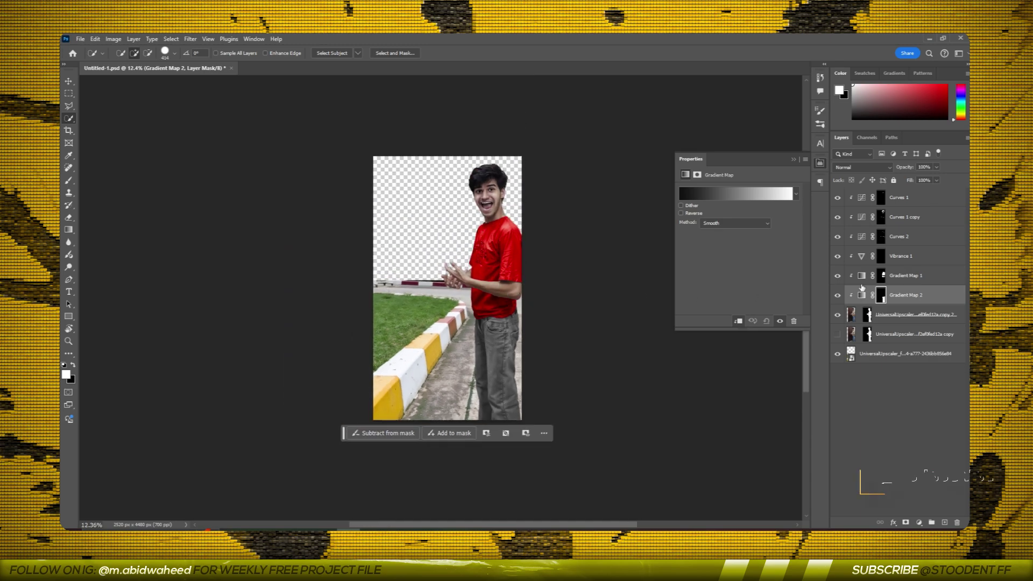
- Select the top Curves 1 layer and add an Exposure 1 adjustment above it
{"action": "left_click", "coordinate": [899, 236]}
{"action": "scroll", "coordinate": [505, 158], "scroll_direction": "up", "scroll_amount": 1}
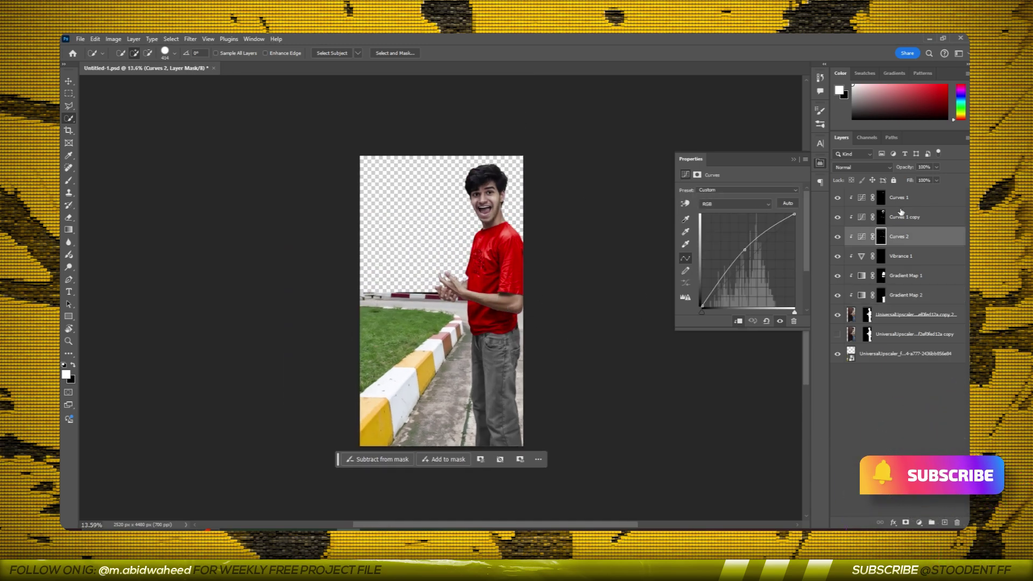
{"action": "left_click", "coordinate": [899, 198]}
{"action": "left_click", "coordinate": [919, 522]}
{"action": "left_click", "coordinate": [915, 411]}
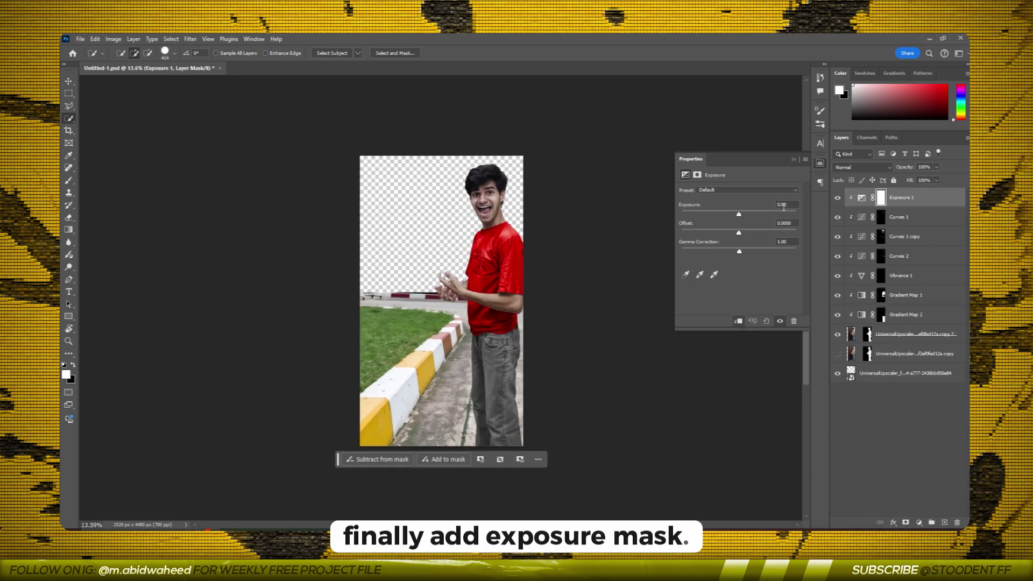
- Set the Exposure layer to +1.83 with higher gamma, then invert its mask
{"action": "left_click_drag", "start_coordinate": [739, 214], "coordinate": [755, 214]}
{"action": "left_click_drag", "start_coordinate": [739, 251], "coordinate": [731, 253]}
{"action": "key", "text": "ctrl+i"}
{"action": "key", "text": "b"}
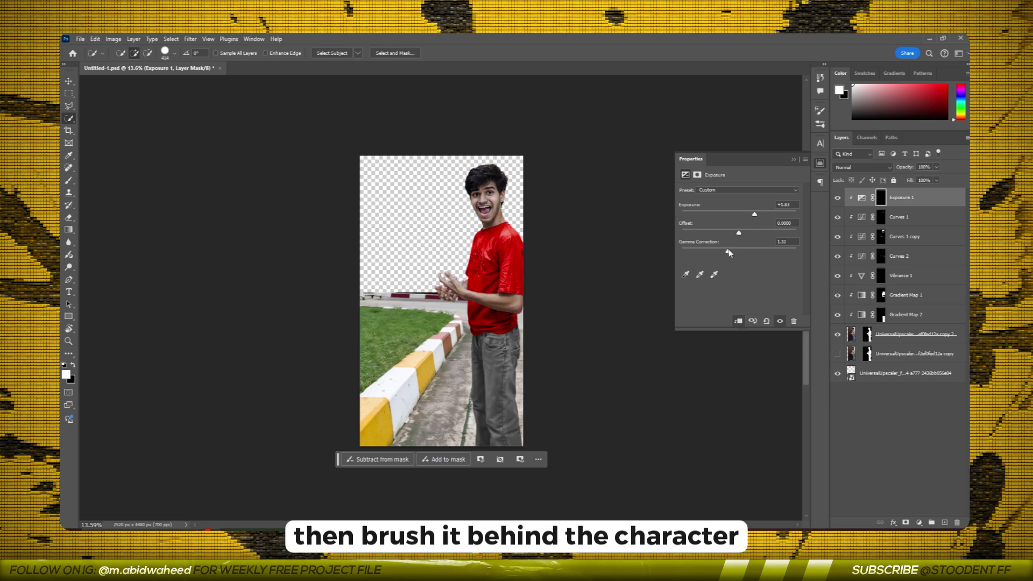
- Paint and erase the exposure mask around the man's head edges
{"action": "scroll", "coordinate": [522, 178], "scroll_direction": "up", "scroll_amount": 3}
{"action": "scroll", "coordinate": [522, 178], "scroll_direction": "up", "scroll_amount": 2}
{"action": "left_click_drag", "start_coordinate": [394, 114], "coordinate": [390, 165]}
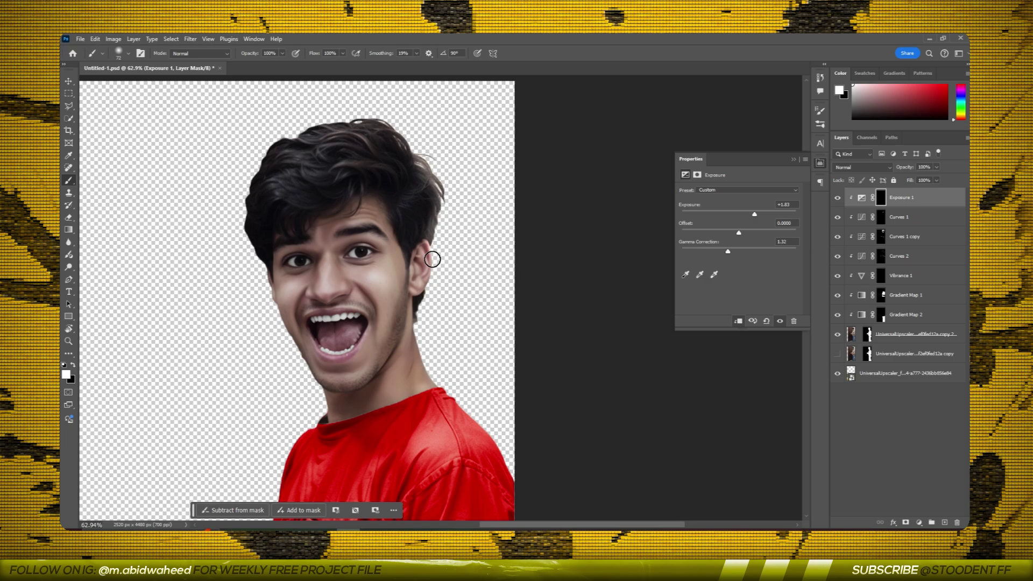
{"action": "key", "text": "e"}
{"action": "scroll", "coordinate": [432, 259], "scroll_direction": "down", "scroll_amount": 3}
{"action": "scroll", "coordinate": [427, 323], "scroll_direction": "up", "scroll_amount": 2}
{"action": "scroll", "coordinate": [420, 166], "scroll_direction": "up", "scroll_amount": 5}
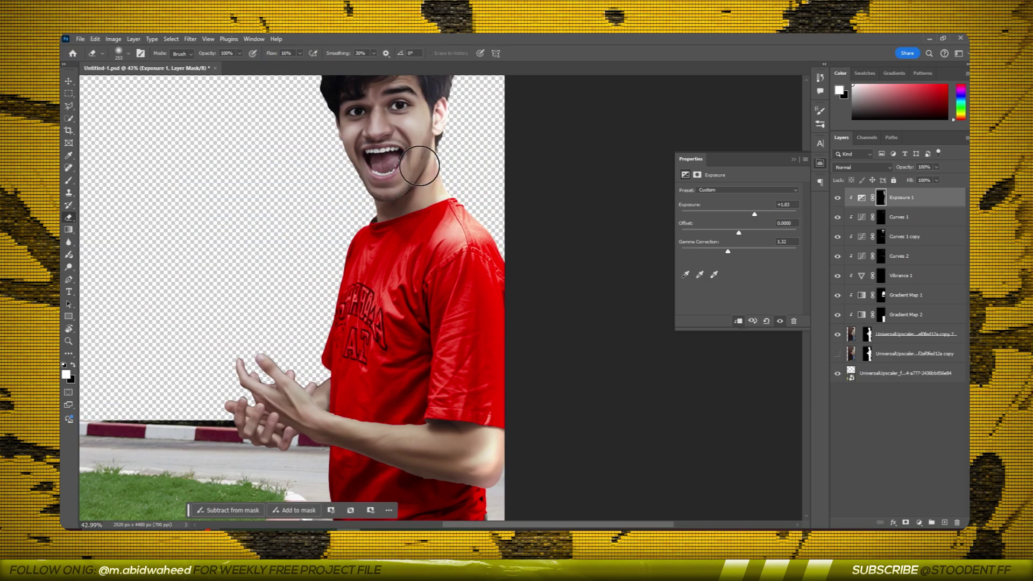
{"action": "scroll", "coordinate": [420, 165], "scroll_direction": "down", "scroll_amount": 2}
{"action": "scroll", "coordinate": [423, 265], "scroll_direction": "up", "scroll_amount": 3}
{"action": "scroll", "coordinate": [422, 265], "scroll_direction": "down", "scroll_amount": 4}
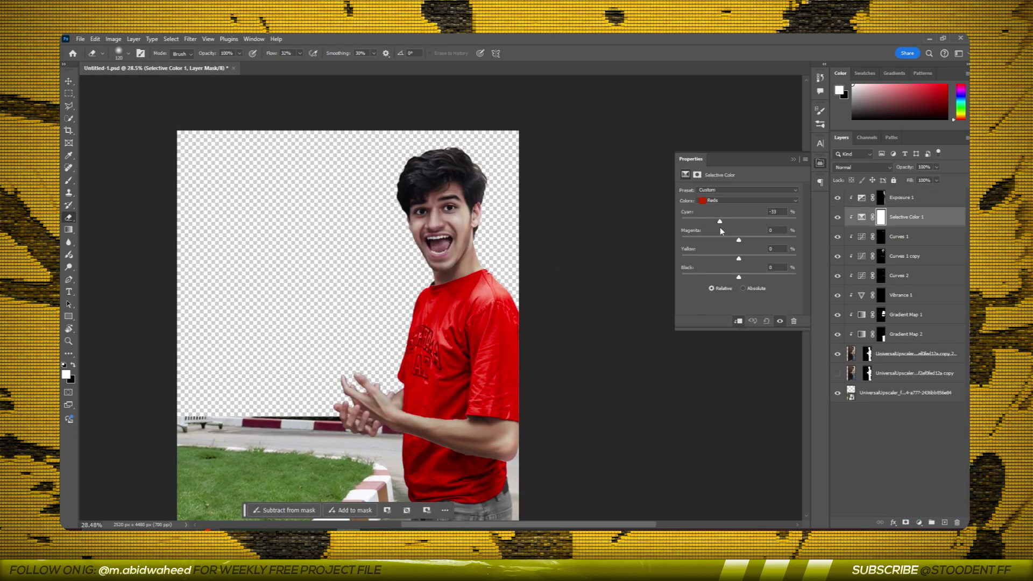
- Move Gradient Map 1 above Selective Color 1 and add black to its Yellows
{"action": "left_click", "coordinate": [923, 315]}
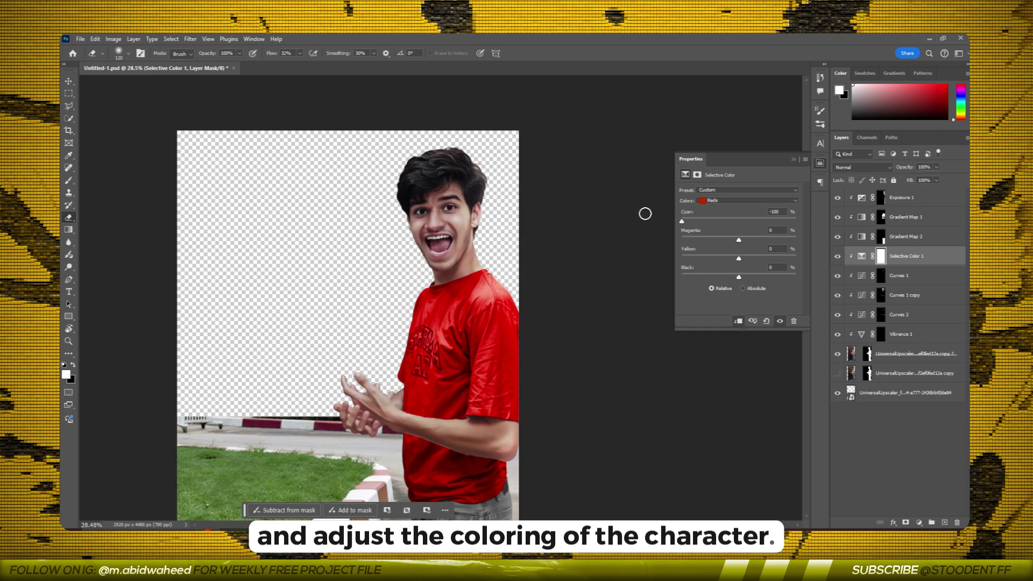
{"action": "scroll", "coordinate": [646, 214], "scroll_direction": "down", "scroll_amount": 3}
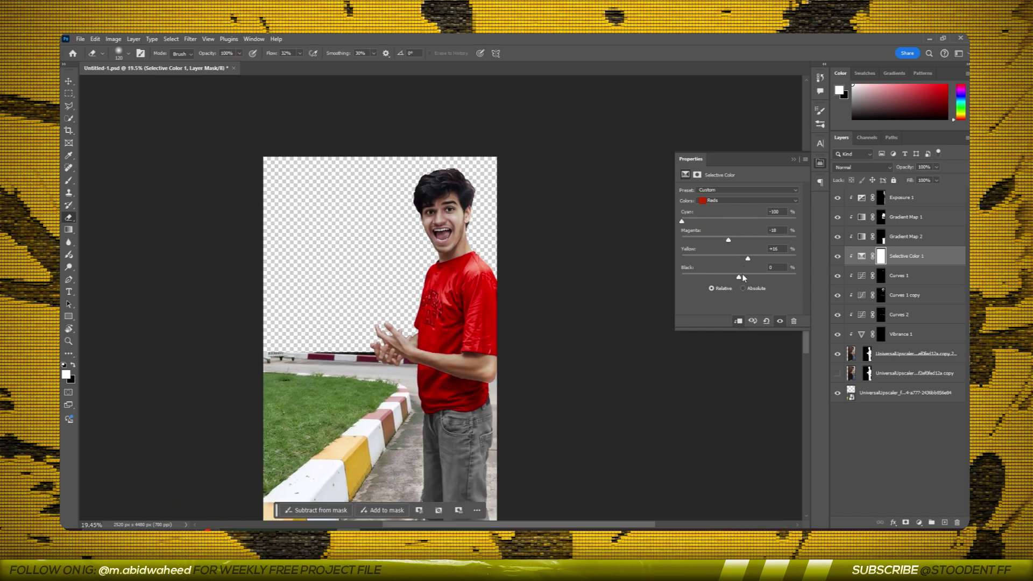
{"action": "left_click", "coordinate": [748, 200]}
{"action": "left_click", "coordinate": [721, 209]}
{"action": "left_click_drag", "start_coordinate": [740, 277], "coordinate": [754, 278]}
- Select all the man's layers down to his cutout
{"action": "scroll", "coordinate": [512, 244], "scroll_direction": "down", "scroll_amount": 2}
{"action": "scroll", "coordinate": [604, 313], "scroll_direction": "up", "scroll_amount": 4}
{"action": "scroll", "coordinate": [572, 177], "scroll_direction": "down", "scroll_amount": 2}
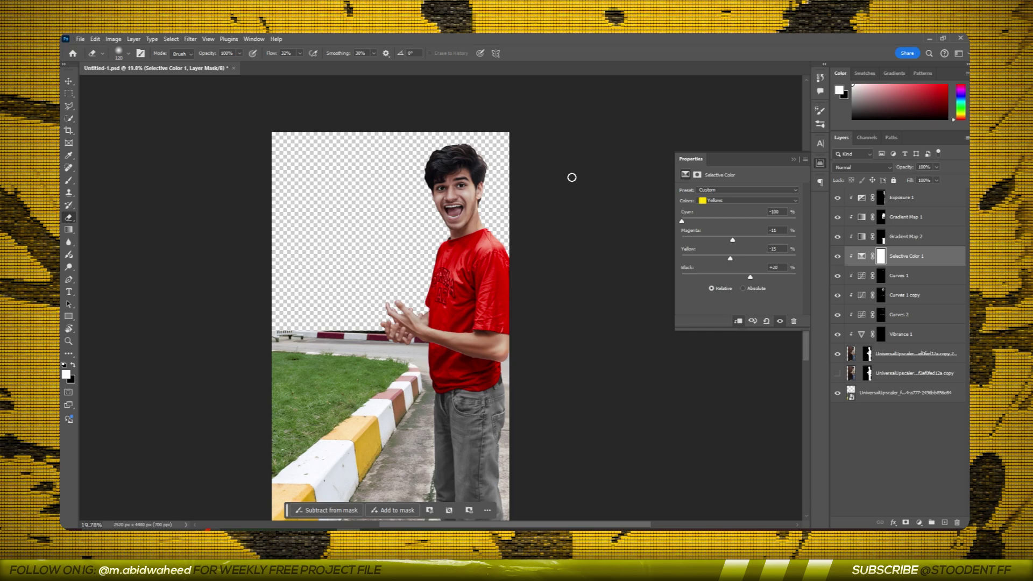
{"action": "left_click", "coordinate": [906, 355]}
- Convert the man's selected layers into a single smart object
{"action": "left_click", "coordinate": [914, 220], "text": "shift"}
{"action": "right_click", "coordinate": [913, 220]}
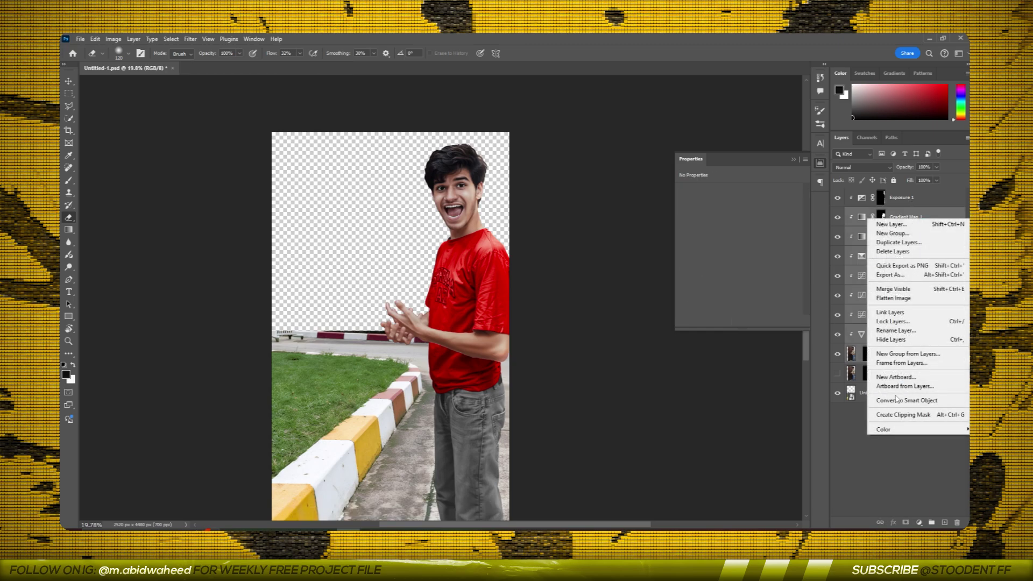
{"action": "left_click", "coordinate": [901, 401]}
- In Camera Raw, lift Shadows to +50, Highlights to -20, and nudge Exposure up
{"action": "left_click", "coordinate": [191, 39]}
{"action": "left_click", "coordinate": [216, 110]}
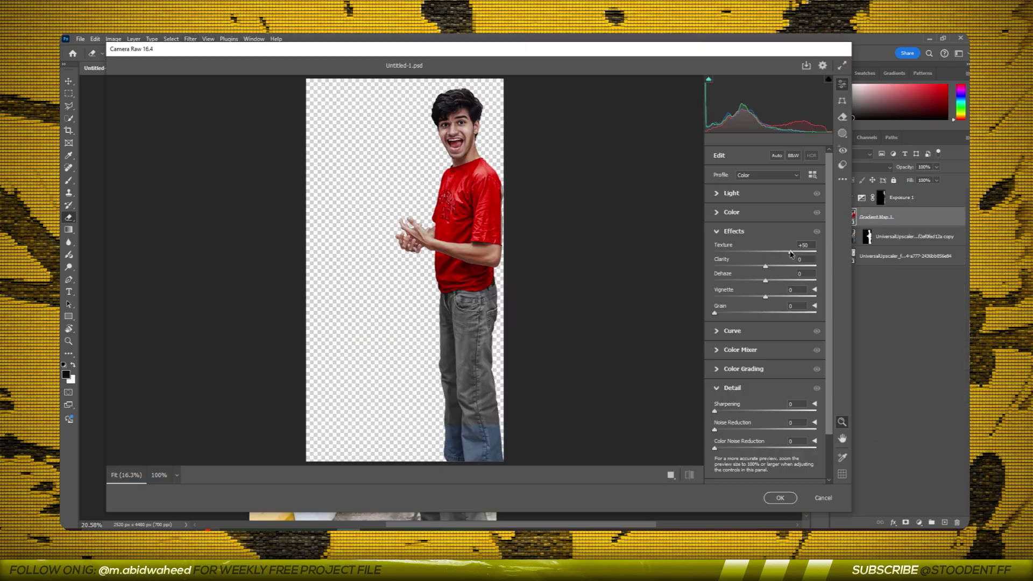
{"action": "scroll", "coordinate": [506, 206], "scroll_direction": "up", "scroll_amount": 3}
{"action": "scroll", "coordinate": [506, 206], "scroll_direction": "down", "scroll_amount": 1}
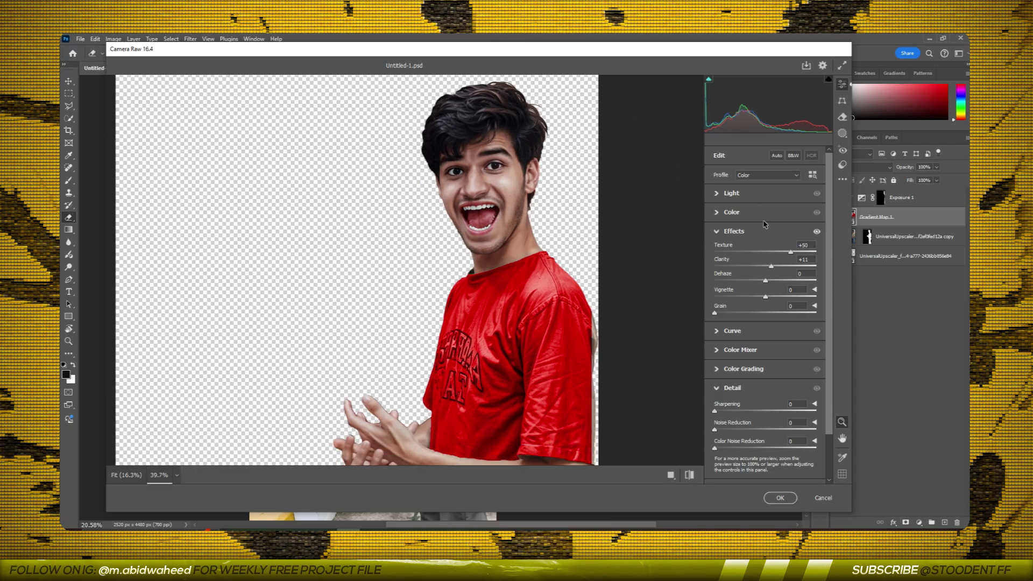
{"action": "left_click", "coordinate": [732, 193]}
{"action": "mouse_move", "coordinate": [766, 258]}
{"action": "left_mouse_down"}
{"action": "mouse_move", "coordinate": [791, 258]}
{"action": "mouse_move", "coordinate": [791, 286]}
{"action": "left_mouse_up"}
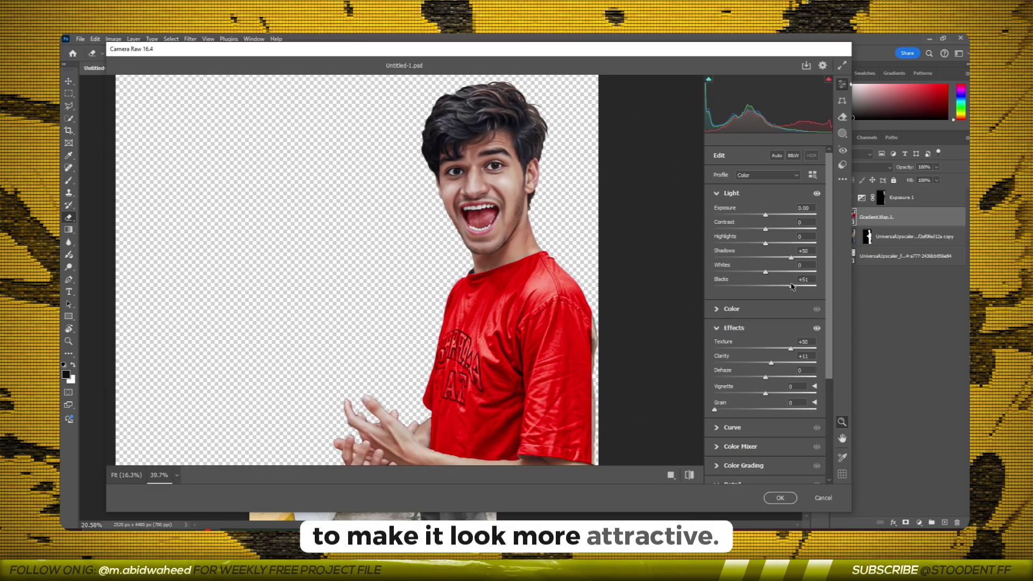
{"action": "left_click_drag", "start_coordinate": [749, 246], "coordinate": [772, 271]}
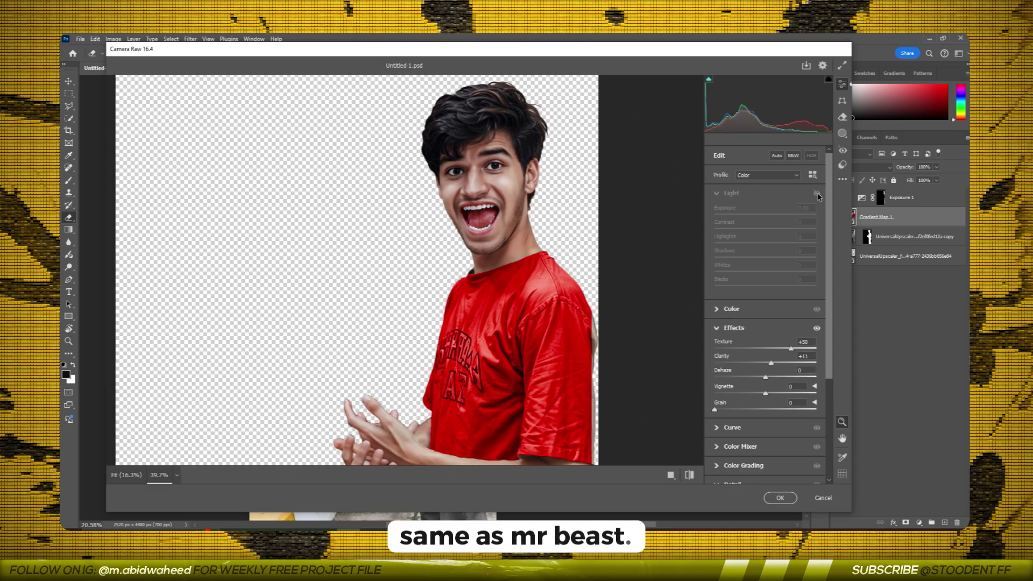
{"action": "scroll", "coordinate": [383, 203], "scroll_direction": "down", "scroll_amount": 2}
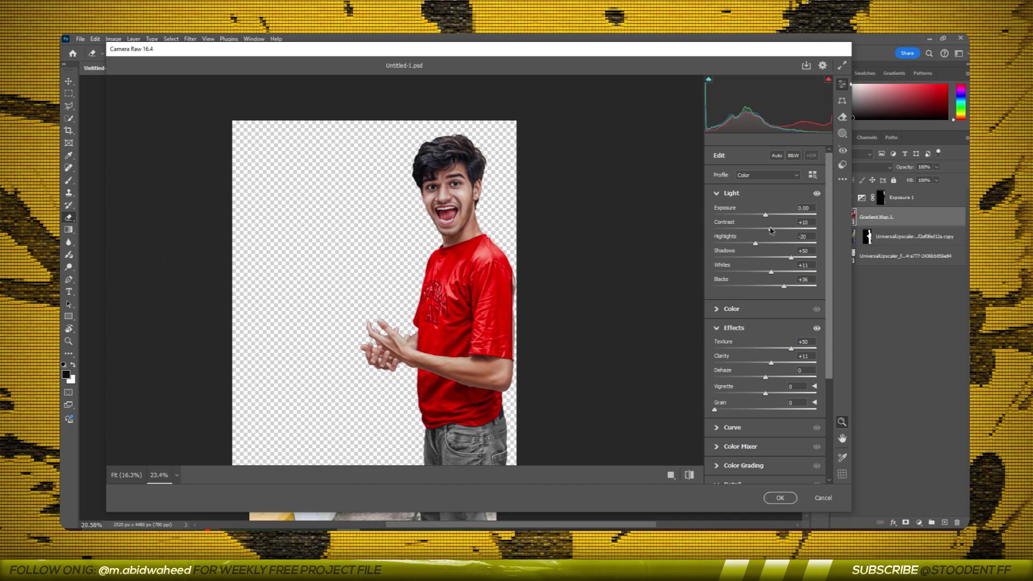
{"action": "left_click_drag", "start_coordinate": [766, 215], "coordinate": [768, 216]}
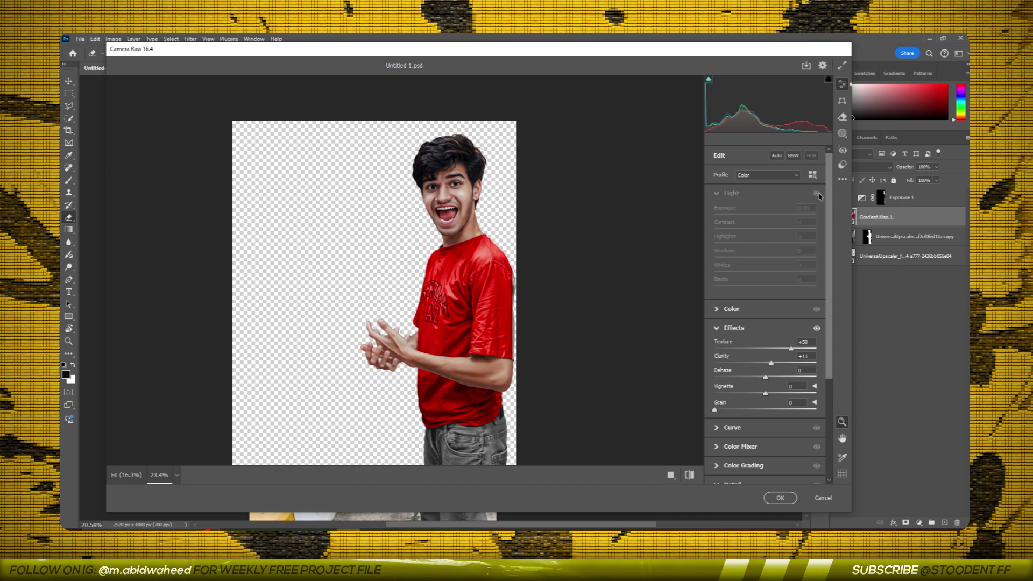
{"action": "left_click", "coordinate": [775, 195]}
- Warm the Temperature to +8 and apply the Camera Raw grade
{"action": "left_click", "coordinate": [728, 232]}
{"action": "left_click", "coordinate": [732, 212]}
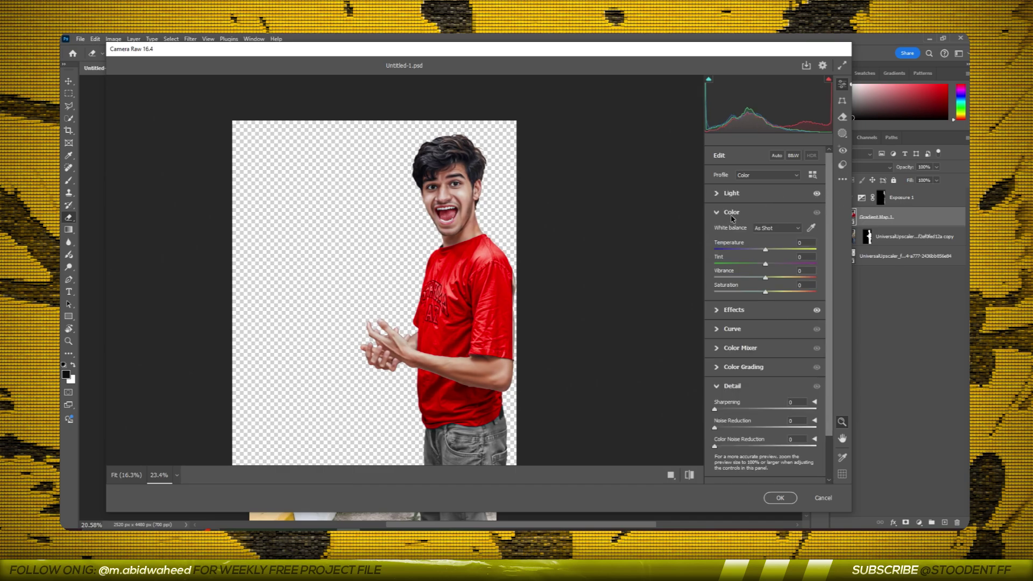
{"action": "left_click_drag", "start_coordinate": [766, 252], "coordinate": [769, 253]}
{"action": "left_click", "coordinate": [815, 216]}
{"action": "scroll", "coordinate": [531, 184], "scroll_direction": "down", "scroll_amount": 3}
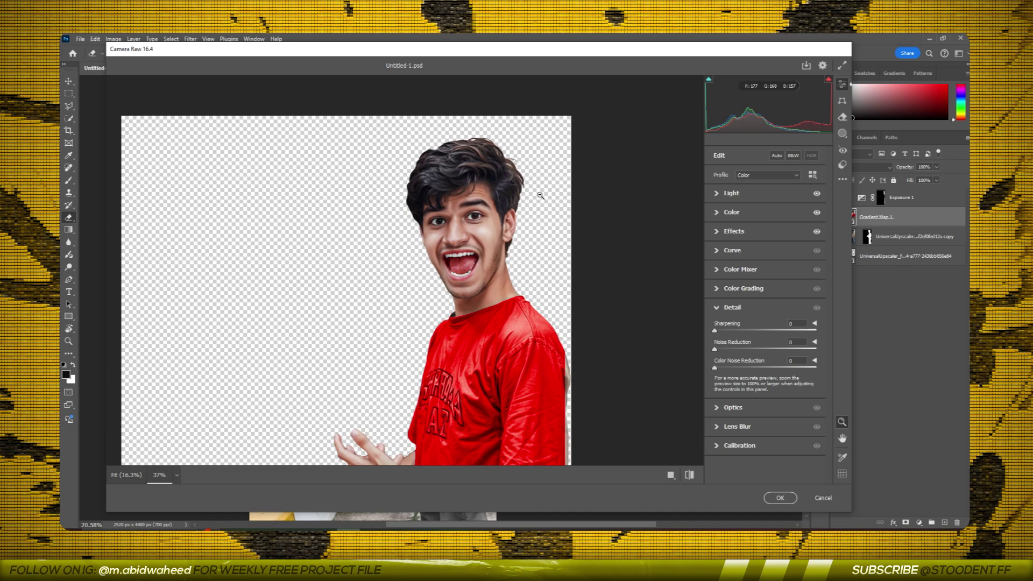
{"action": "left_click", "coordinate": [780, 498]}
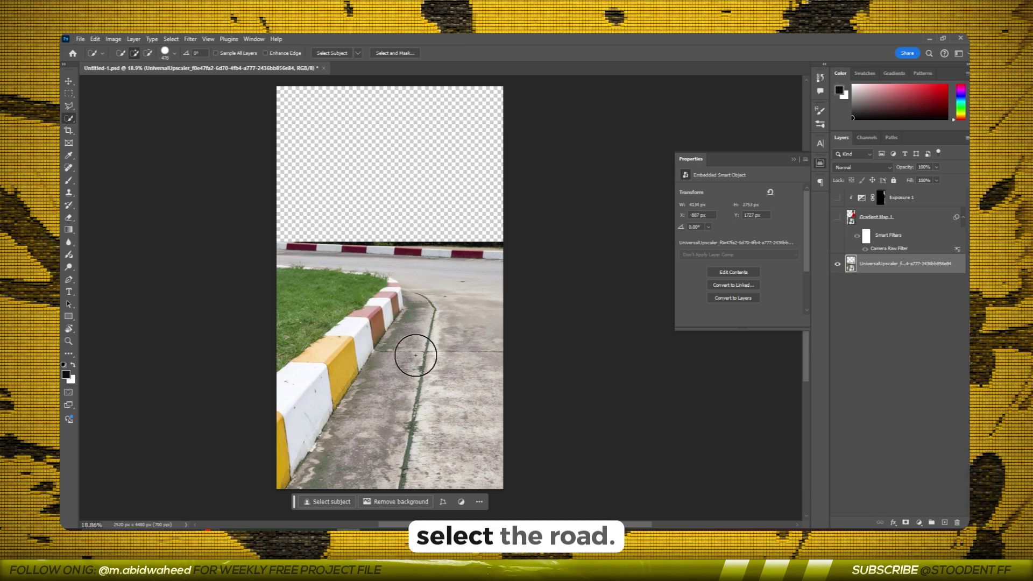
- Quick-select the road surface, excluding the grass edge
{"action": "left_click_drag", "start_coordinate": [445, 326], "coordinate": [371, 441]}
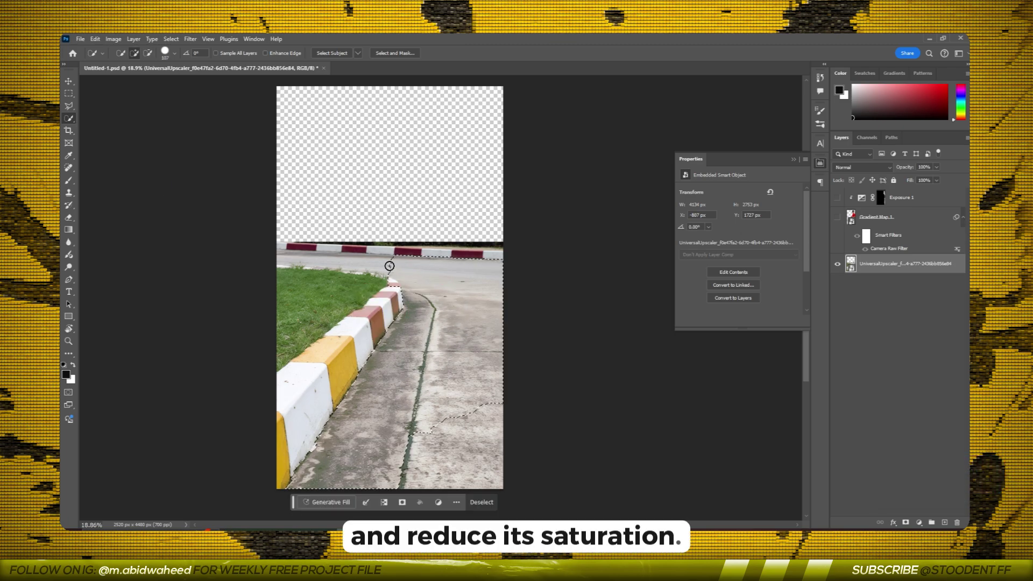
{"action": "scroll", "coordinate": [311, 257], "scroll_direction": "up", "scroll_amount": 5}
{"action": "key", "text": "bracketleft"}
{"action": "key", "text": "bracketleft"}
{"action": "key", "text": "bracketleft"}
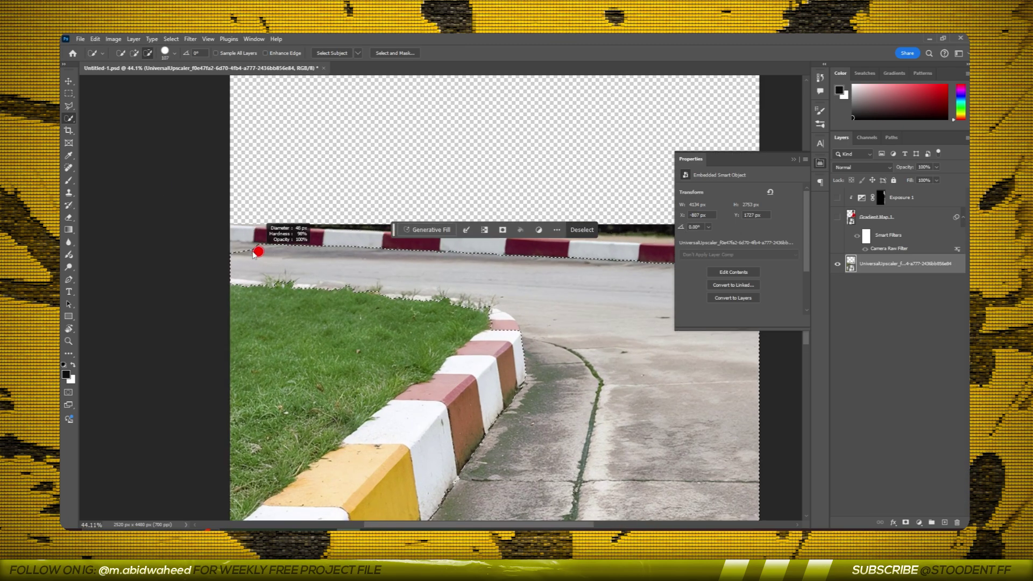
{"action": "scroll", "coordinate": [423, 311], "scroll_direction": "up", "scroll_amount": 2}
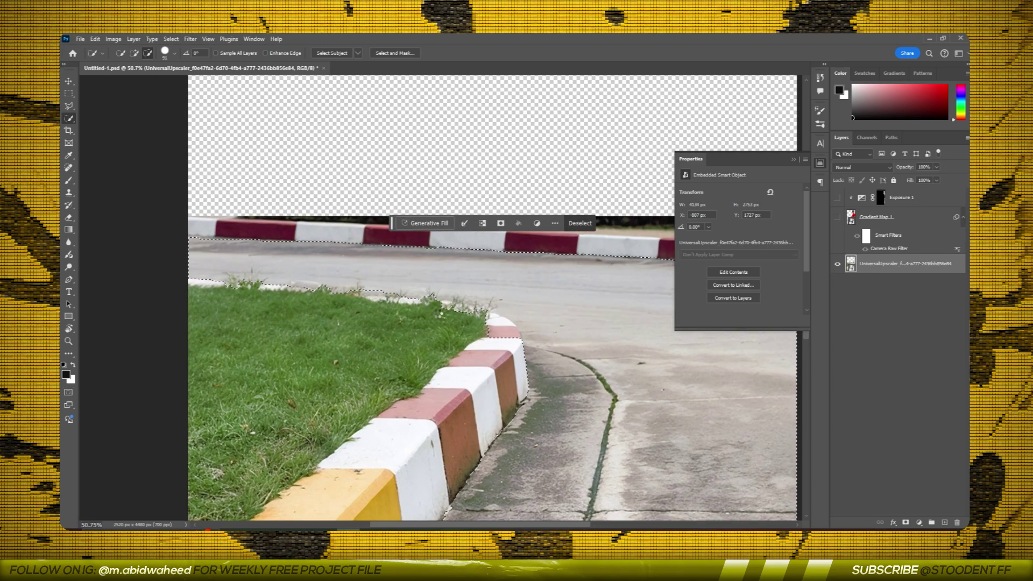
{"action": "left_click", "coordinate": [448, 315], "text": "alt"}
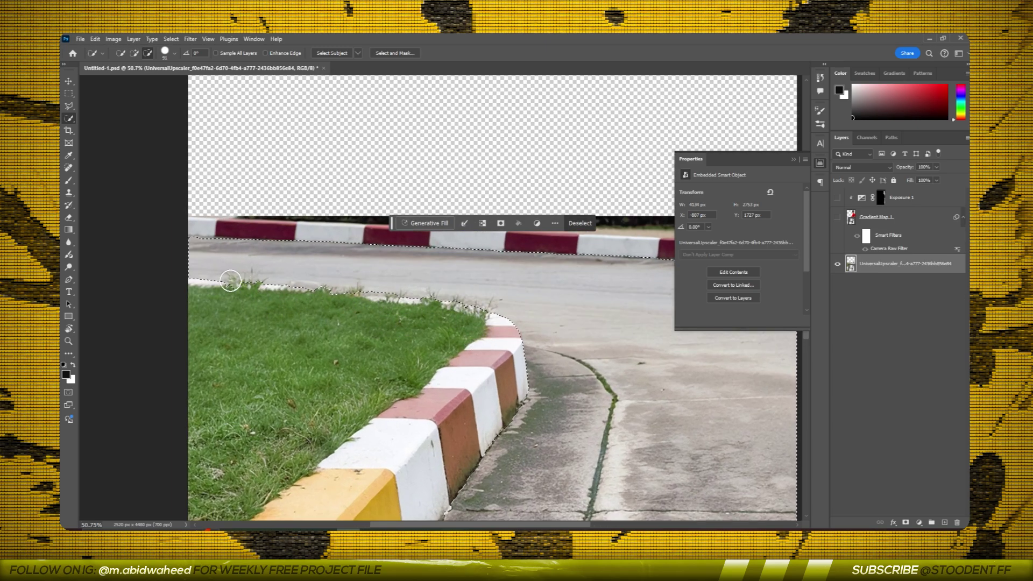
{"action": "scroll", "coordinate": [462, 300], "scroll_direction": "down", "scroll_amount": 5}
{"action": "left_click_drag", "start_coordinate": [491, 397], "coordinate": [492, 280]}
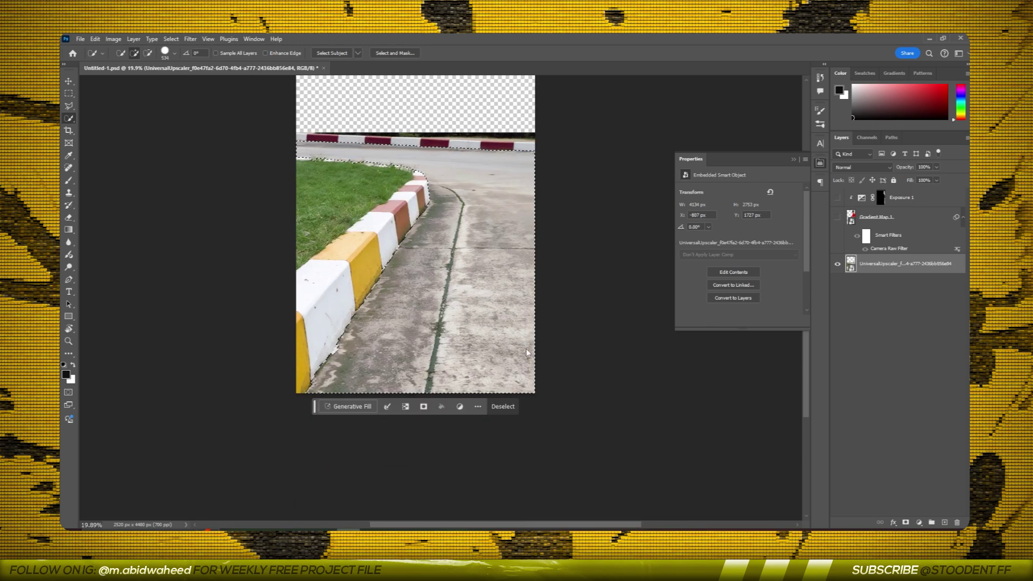
{"action": "scroll", "coordinate": [487, 237], "scroll_direction": "up", "scroll_amount": 2}
- Add a Hue/Saturation adjustment with Saturation -100 to grey the road
{"action": "left_click", "coordinate": [919, 523]}
{"action": "left_click", "coordinate": [931, 424]}
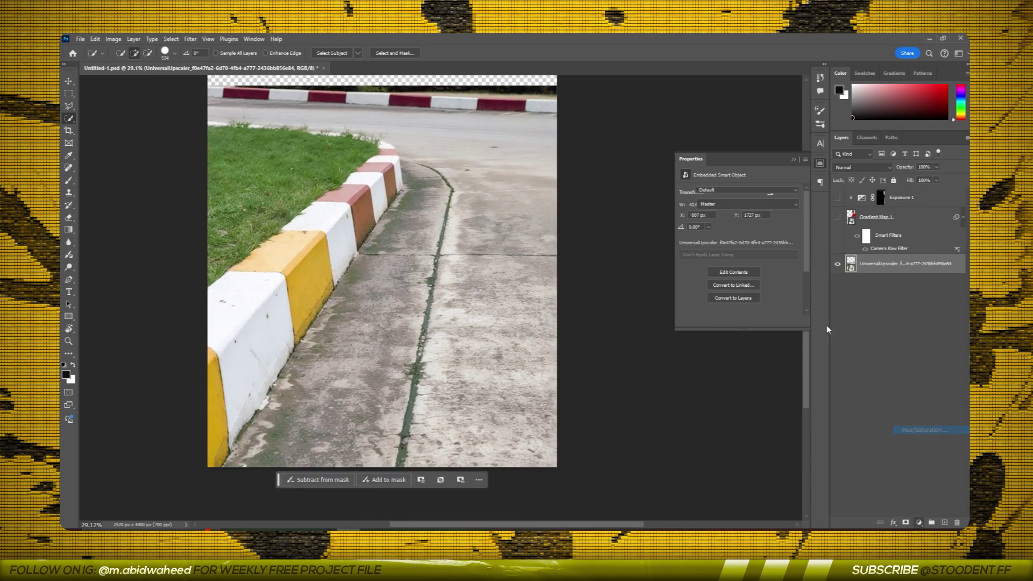
{"action": "left_click_drag", "start_coordinate": [739, 246], "coordinate": [682, 246]}
{"action": "scroll", "coordinate": [482, 203], "scroll_direction": "up", "scroll_amount": 2}
{"action": "scroll", "coordinate": [481, 202], "scroll_direction": "down", "scroll_amount": 2}
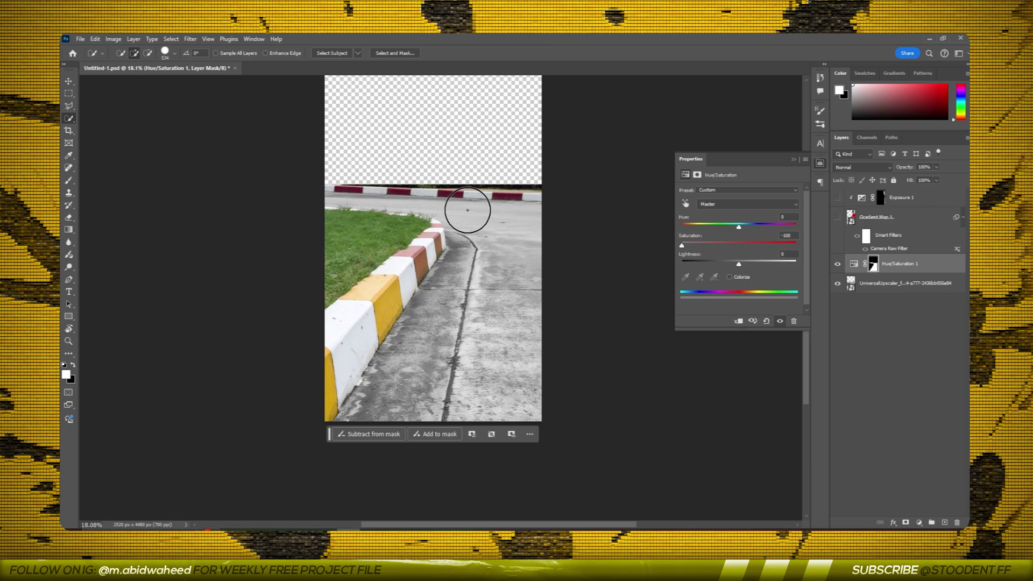
{"action": "scroll", "coordinate": [414, 240], "scroll_direction": "up", "scroll_amount": 2}
- Select the background road photo layer and begin selecting the curb
{"action": "left_click", "coordinate": [854, 263]}
{"action": "left_click", "coordinate": [883, 290]}
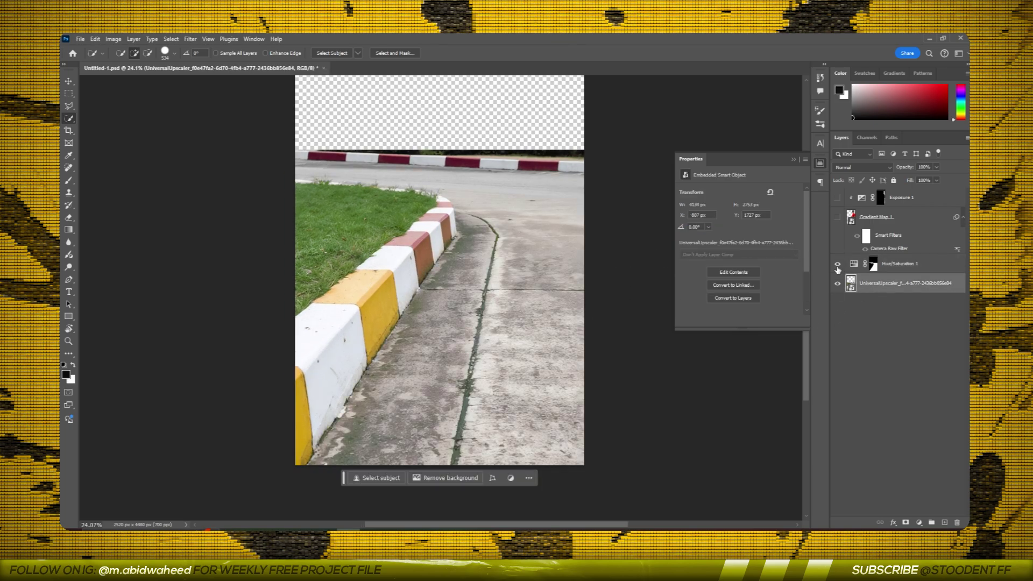
{"action": "left_click_drag", "start_coordinate": [403, 266], "coordinate": [327, 346]}
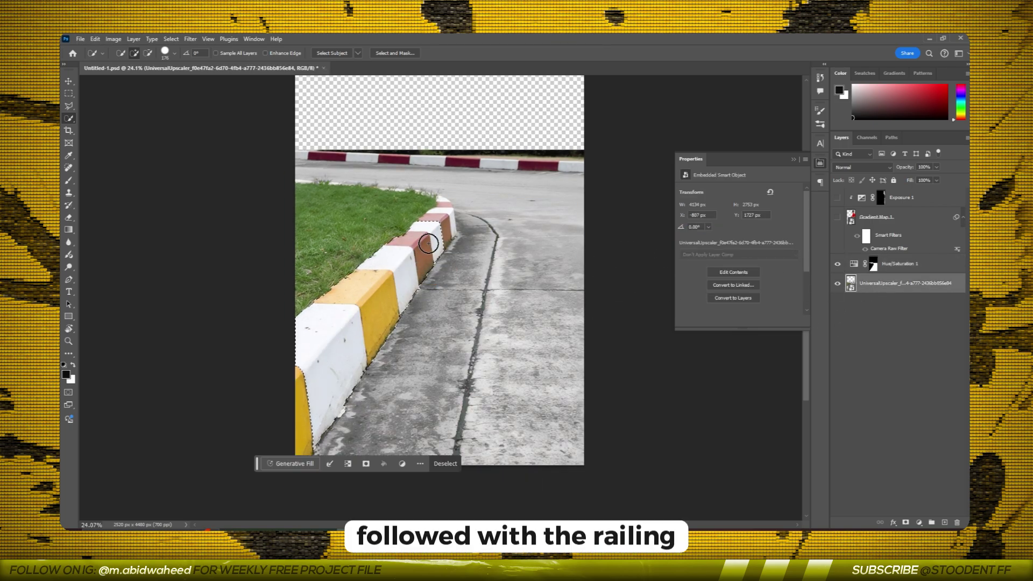
{"action": "scroll", "coordinate": [441, 186], "scroll_direction": "up", "scroll_amount": 3}
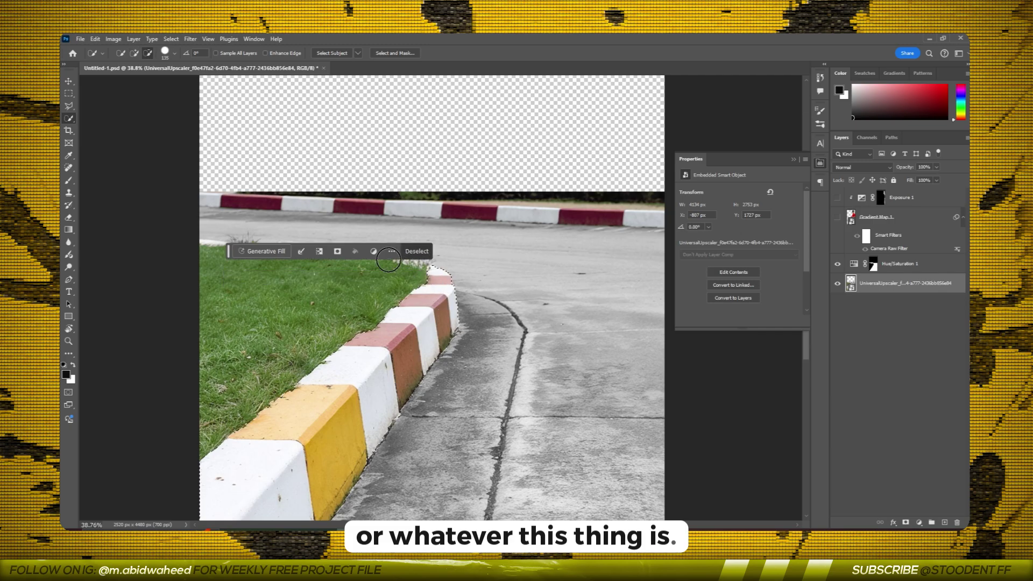
- Add the leftmost white curb piece to the selection
{"action": "left_click", "coordinate": [211, 199]}
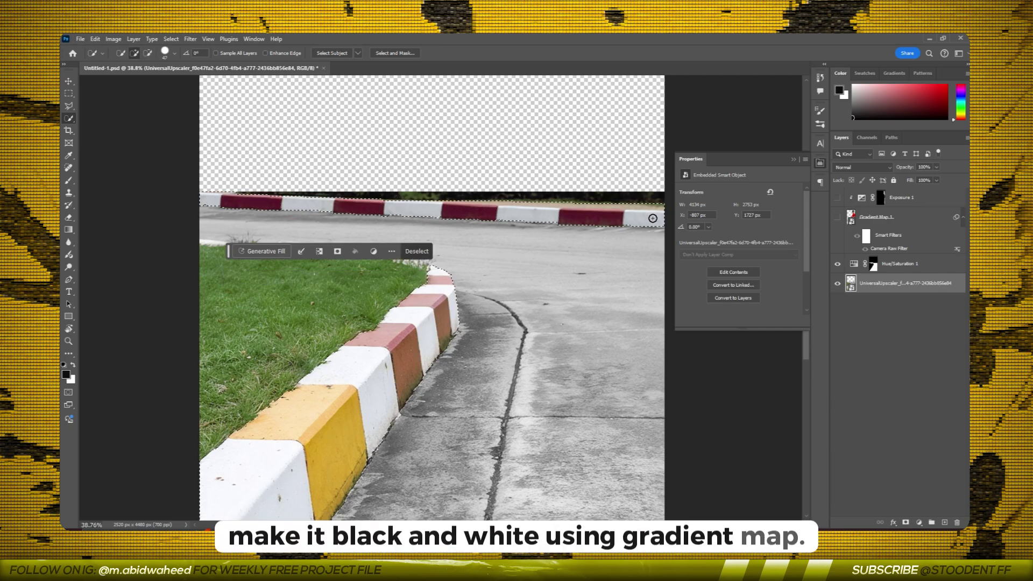
{"action": "scroll", "coordinate": [652, 218], "scroll_direction": "up", "scroll_amount": 3}
{"action": "scroll", "coordinate": [609, 205], "scroll_direction": "up", "scroll_amount": 2}
{"action": "scroll", "coordinate": [517, 199], "scroll_direction": "down", "scroll_amount": 2}
{"action": "left_click_drag", "start_coordinate": [516, 198], "coordinate": [454, 301]}
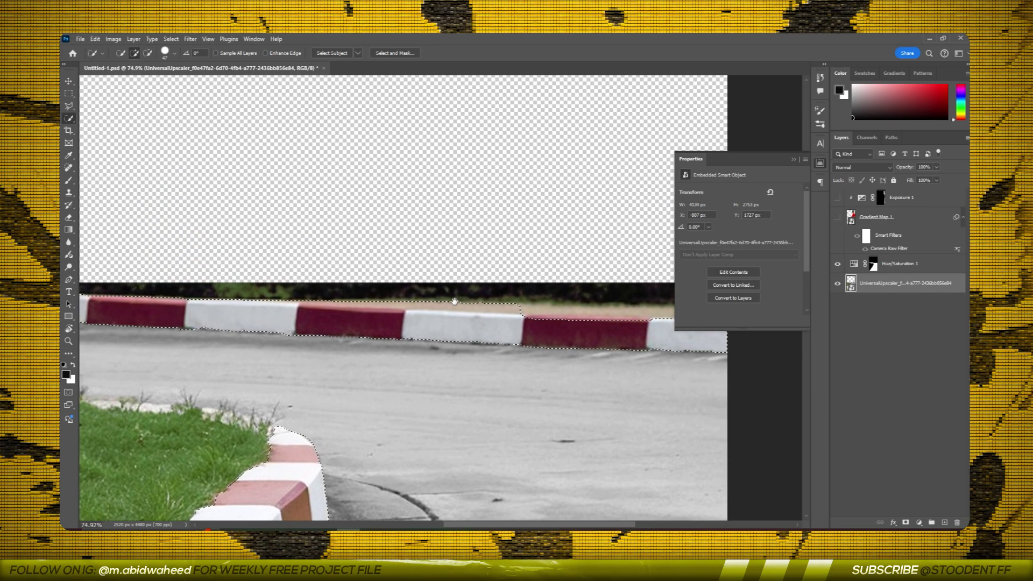
{"action": "scroll", "coordinate": [506, 295], "scroll_direction": "down", "scroll_amount": 2}
{"action": "scroll", "coordinate": [408, 289], "scroll_direction": "up", "scroll_amount": 3}
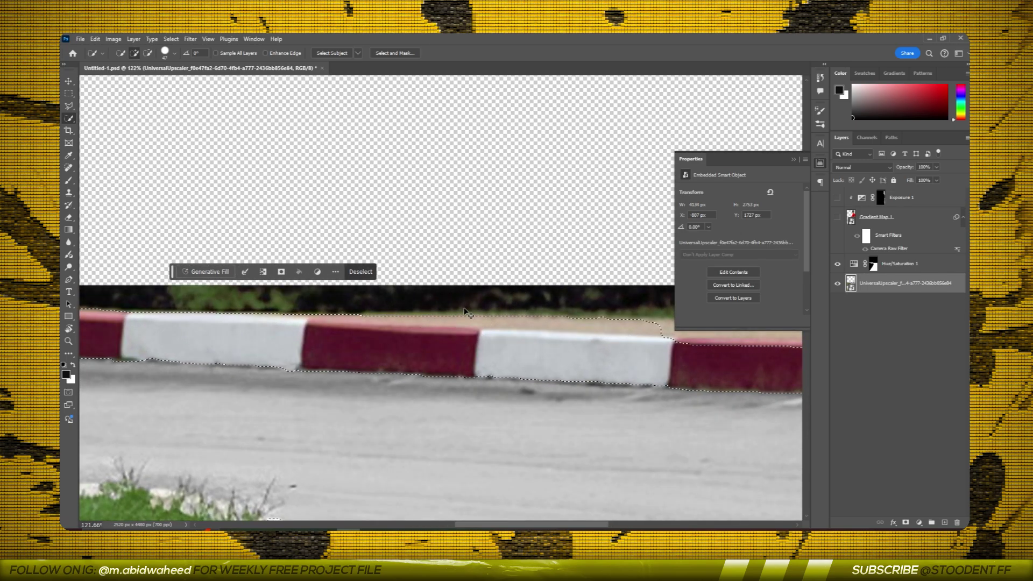
- Outline the red-and-white curb with the Polygonal Lasso
{"action": "key", "text": "l"}
{"action": "scroll", "coordinate": [619, 356], "scroll_direction": "up", "scroll_amount": 1}
{"action": "scroll", "coordinate": [619, 355], "scroll_direction": "up", "scroll_amount": 3}
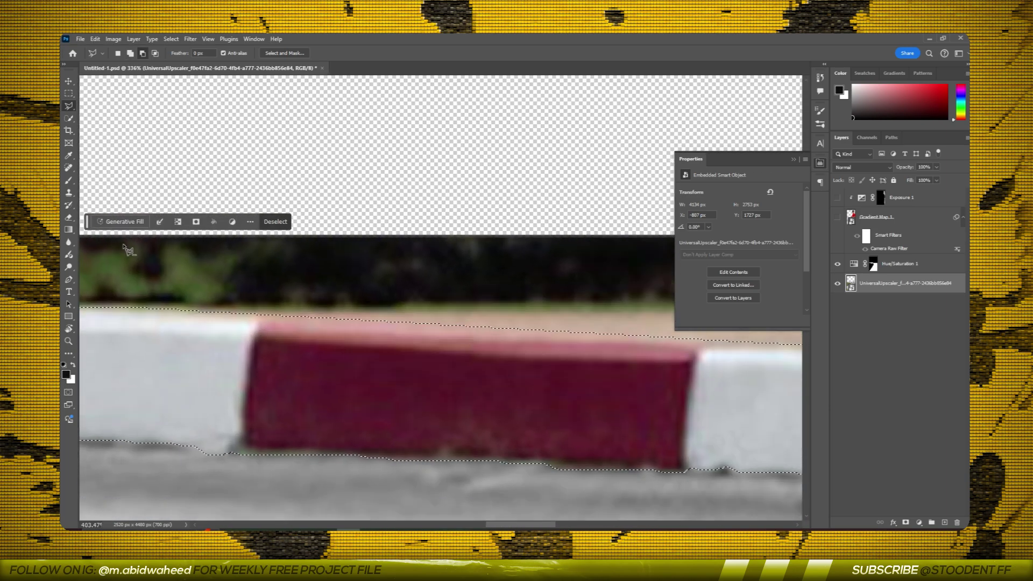
{"action": "scroll", "coordinate": [129, 250], "scroll_direction": "down", "scroll_amount": 3}
{"action": "scroll", "coordinate": [294, 316], "scroll_direction": "up", "scroll_amount": 3}
{"action": "left_click", "coordinate": [253, 310], "text": "shift"}
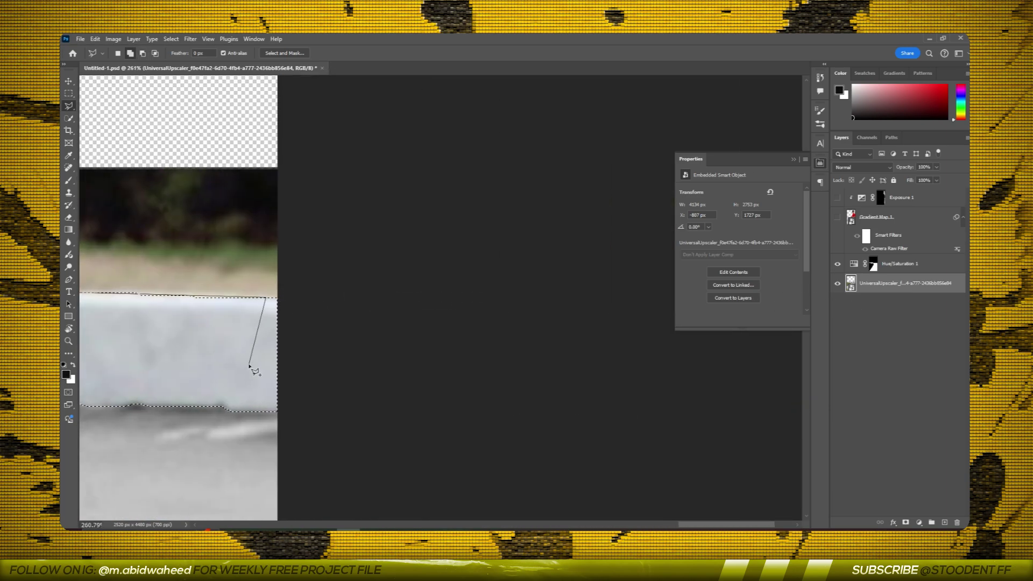
{"action": "double_click", "coordinate": [249, 367]}
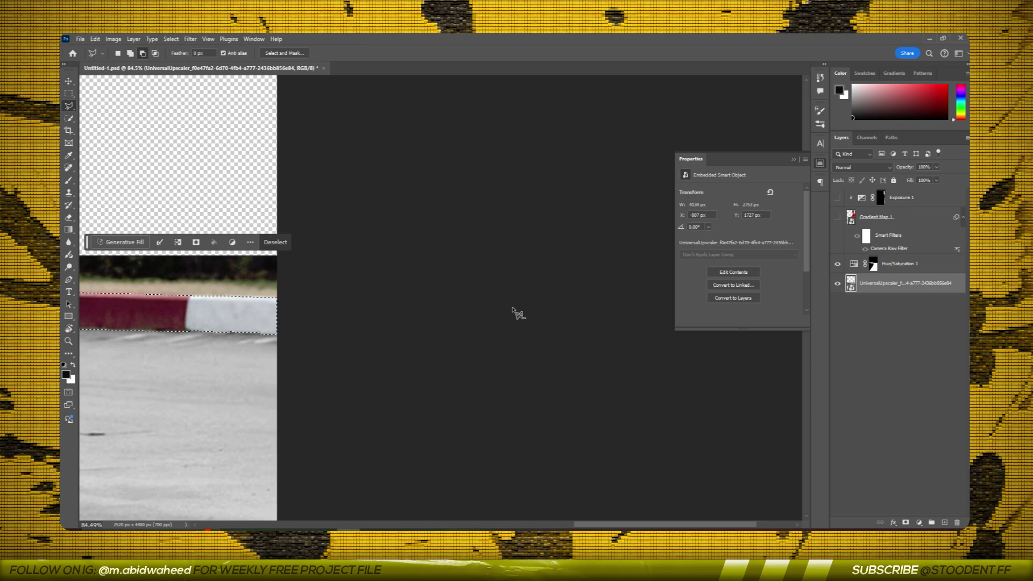
{"action": "scroll", "coordinate": [517, 312], "scroll_direction": "down", "scroll_amount": 5}
{"action": "scroll", "coordinate": [250, 232], "scroll_direction": "up", "scroll_amount": 3}
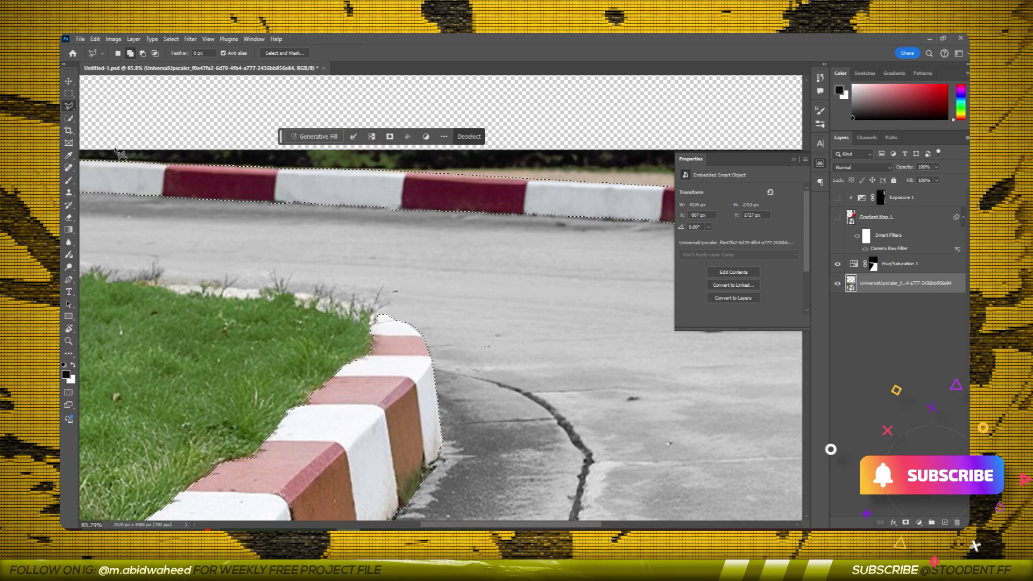
- Extend the selection along the grass edge with a small Quick Selection brush
{"action": "key", "text": "w"}
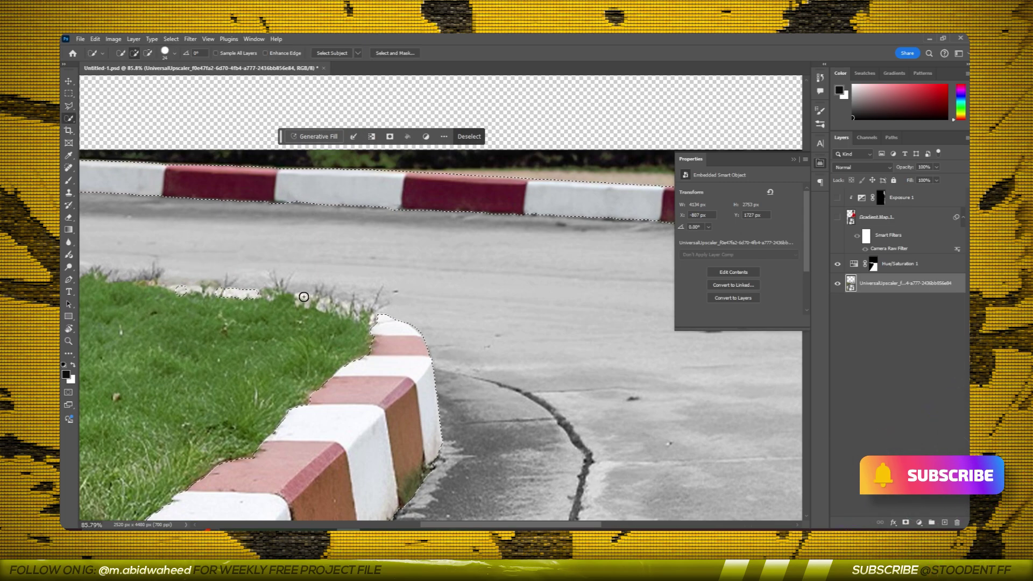
{"action": "left_click_drag", "start_coordinate": [218, 292], "coordinate": [418, 357]}
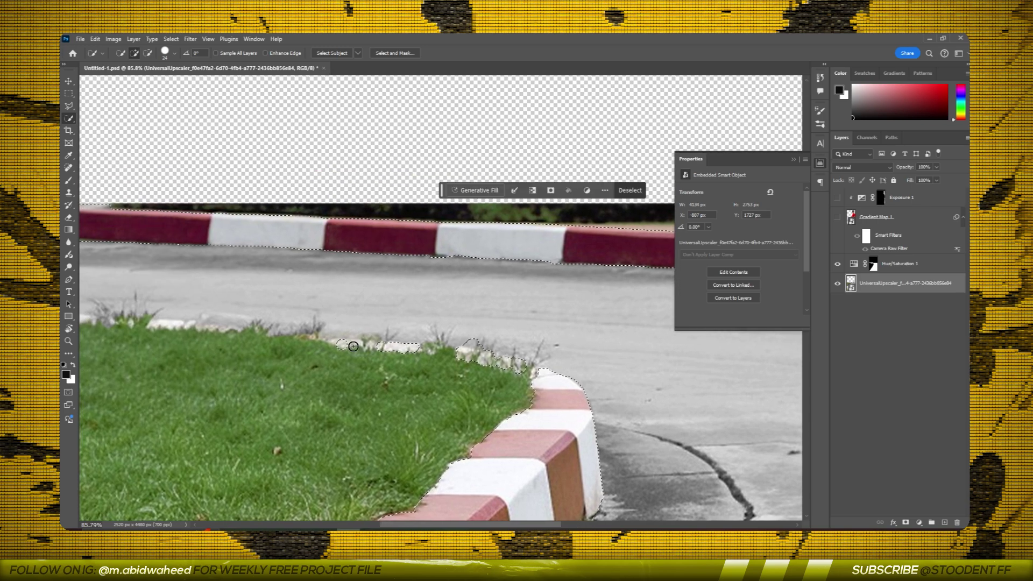
{"action": "key", "text": "bracketleft"}
{"action": "key", "text": "bracketleft"}
{"action": "key", "text": "bracketleft"}
{"action": "scroll", "coordinate": [168, 324], "scroll_direction": "left", "scroll_amount": 5}
{"action": "left_click", "coordinate": [213, 320]}
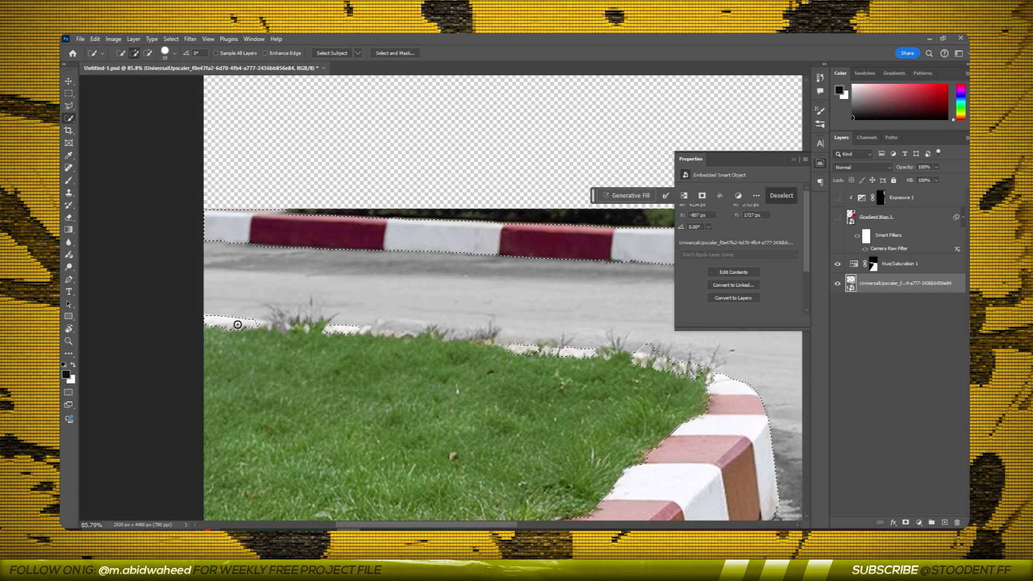
{"action": "left_click_drag", "start_coordinate": [238, 325], "coordinate": [276, 327]}
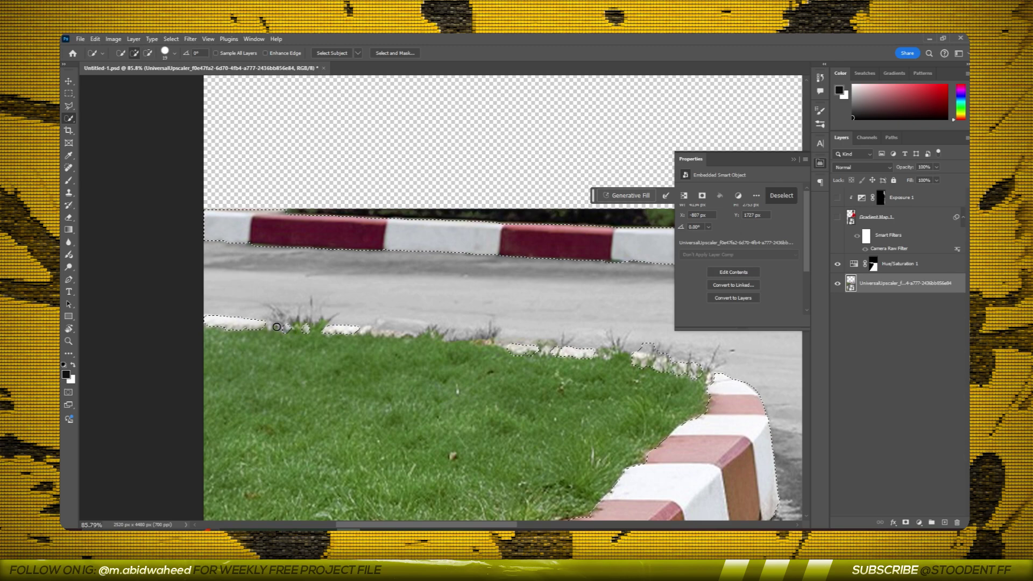
{"action": "key", "text": "ctrl+0"}
- Add a Gradient Map layer masked to the curb selection
{"action": "left_click", "coordinate": [918, 522]}
{"action": "left_click", "coordinate": [899, 490]}
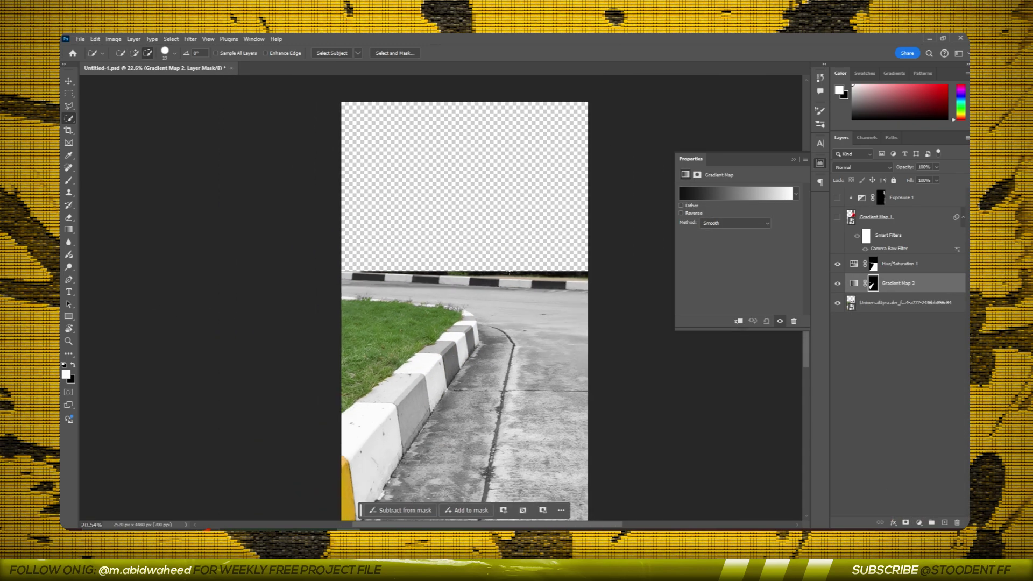
{"action": "scroll", "coordinate": [411, 419], "scroll_direction": "up", "scroll_amount": 3}
{"action": "key", "text": "b"}
{"action": "scroll", "coordinate": [412, 420], "scroll_direction": "down", "scroll_amount": 3}
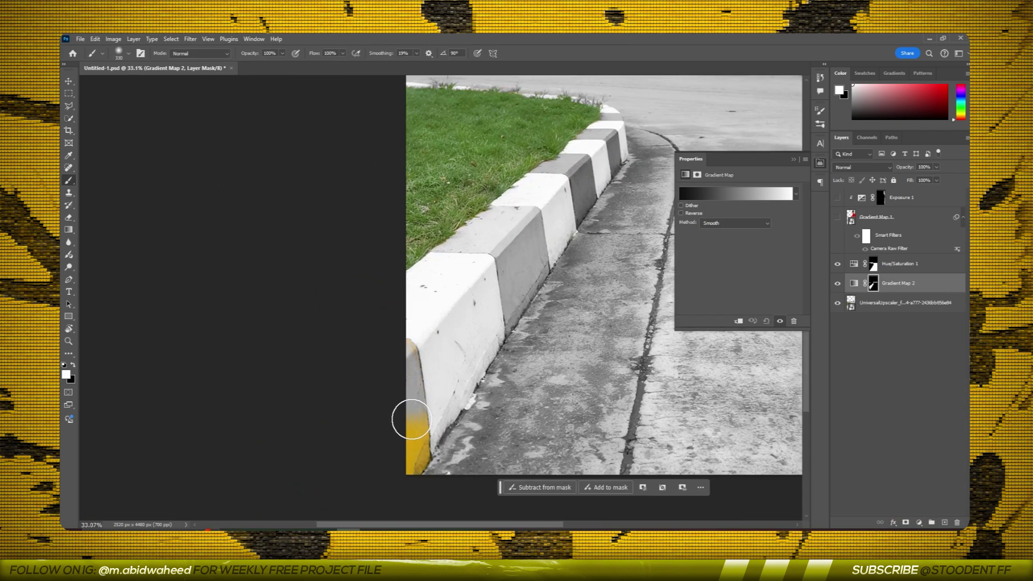
{"action": "scroll", "coordinate": [412, 381], "scroll_direction": "down", "scroll_amount": 3}
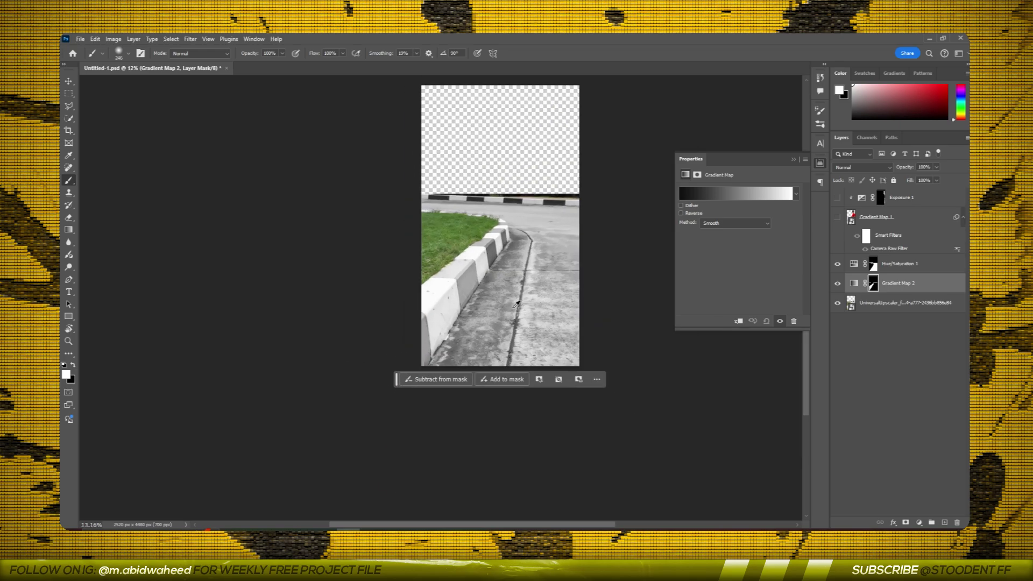
- Move the gradient's dark colour stop to 48 to darken the curb
{"action": "left_click", "coordinate": [724, 194]}
{"action": "left_click", "coordinate": [710, 294]}
{"action": "mouse_move", "coordinate": [711, 294]}
{"action": "left_mouse_down"}
{"action": "mouse_move", "coordinate": [831, 294]}
{"action": "mouse_move", "coordinate": [792, 295]}
{"action": "left_mouse_up"}
{"action": "left_click", "coordinate": [858, 119]}
{"action": "key", "text": "b"}
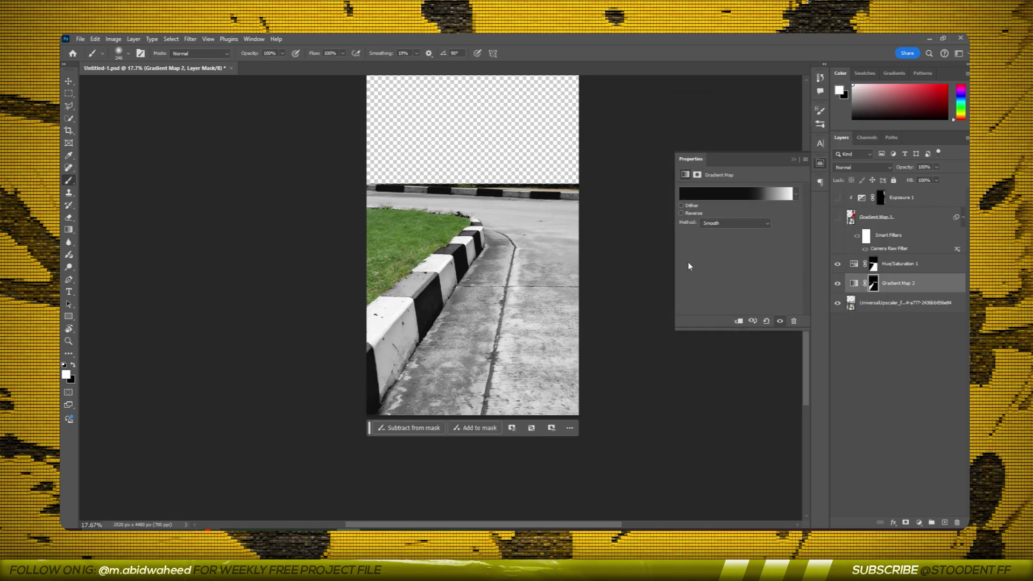
- Add a curb Hue/Saturation layer, clip both adjustments to the street photo, and show the man
{"action": "left_click", "coordinate": [919, 522]}
{"action": "left_click", "coordinate": [915, 427]}
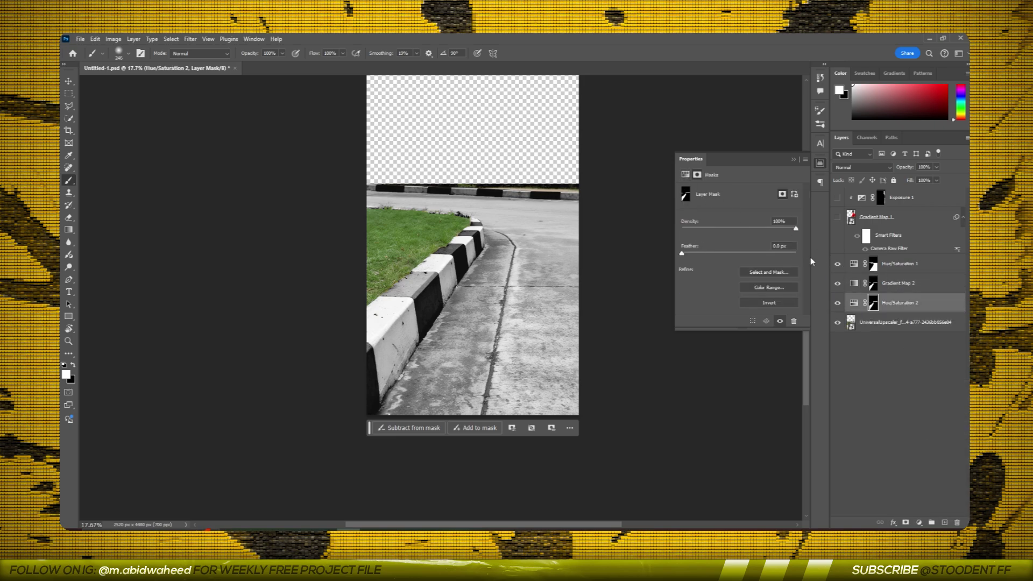
{"action": "left_click", "coordinate": [686, 175]}
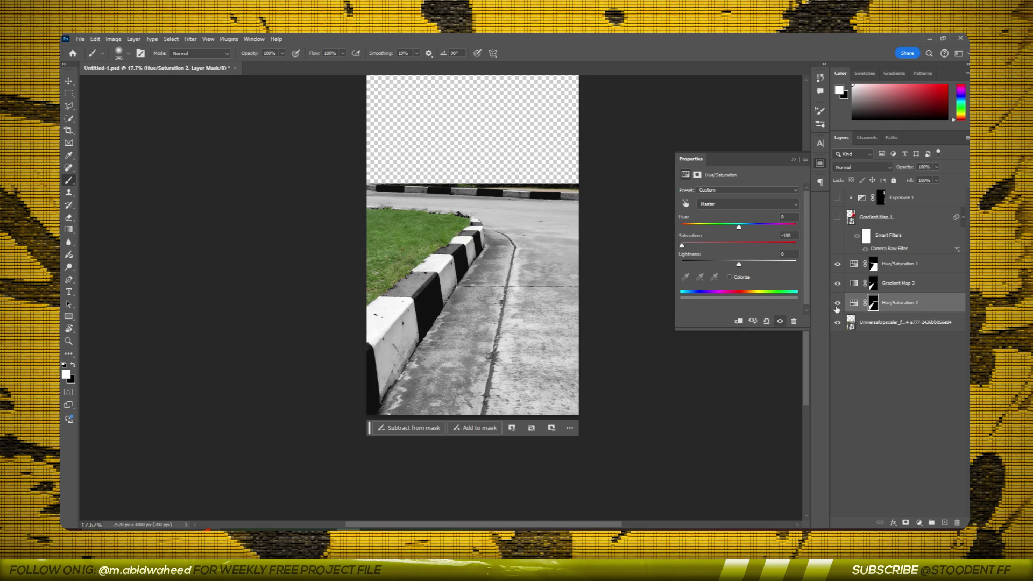
{"action": "left_click", "coordinate": [861, 313], "text": "alt"}
{"action": "left_click", "coordinate": [861, 293], "text": "alt"}
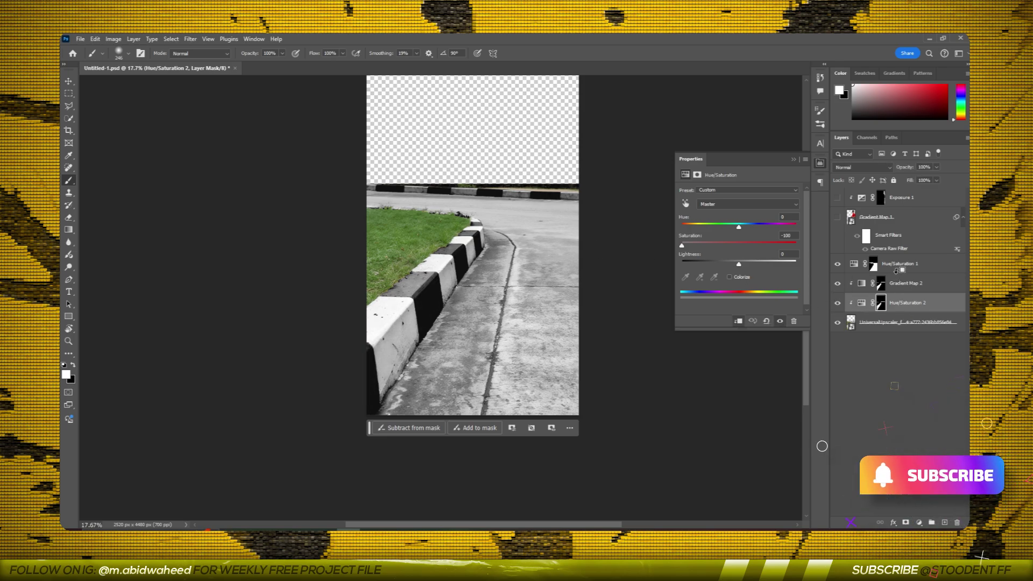
{"action": "left_click", "coordinate": [838, 217]}
- Select the street photo layer and zoom in on the grass selection
{"action": "key", "text": "v"}
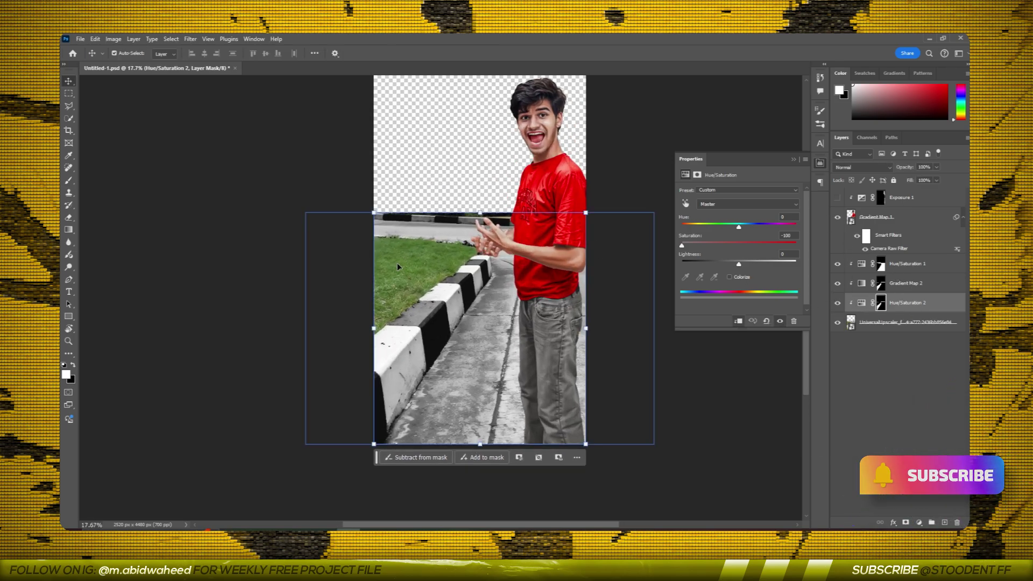
{"action": "left_click", "coordinate": [398, 262]}
{"action": "scroll", "coordinate": [398, 262], "scroll_direction": "up", "scroll_amount": 2}
{"action": "key", "text": "w"}
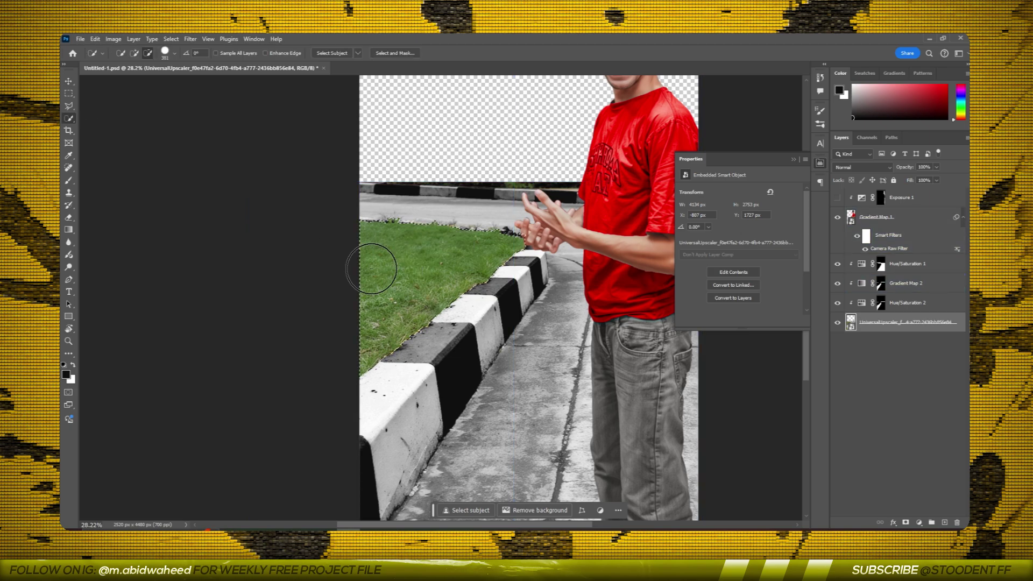
{"action": "key", "text": "ctrl+plus"}
- Add a colorized Hue/Saturation for the grass at hue 111, saturation 83
{"action": "left_click", "coordinate": [919, 522]}
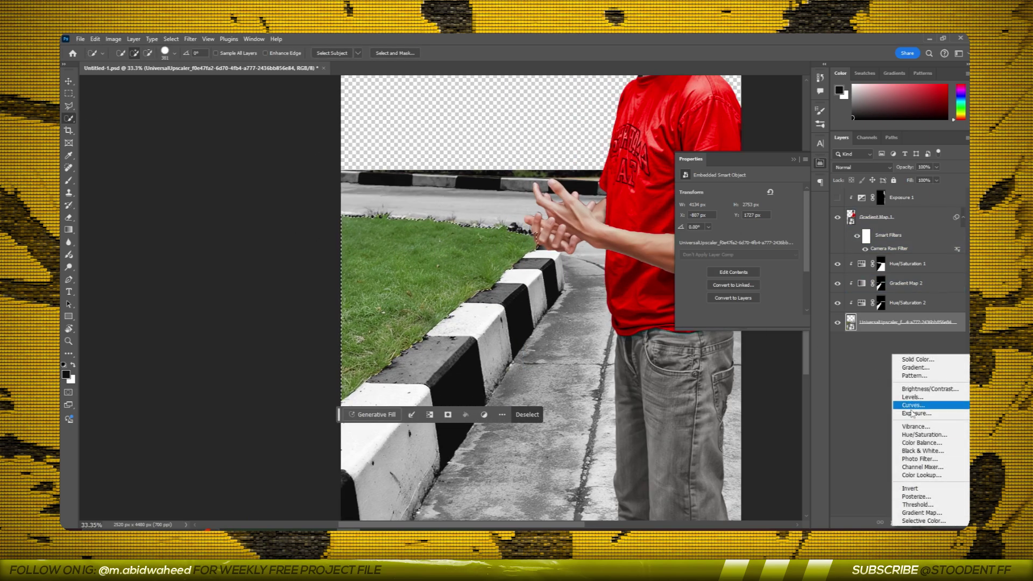
{"action": "left_click", "coordinate": [915, 430]}
{"action": "left_click", "coordinate": [730, 276]}
{"action": "mouse_move", "coordinate": [682, 226]}
{"action": "left_mouse_down"}
{"action": "mouse_move", "coordinate": [798, 245]}
{"action": "mouse_move", "coordinate": [777, 245]}
{"action": "left_mouse_up"}
{"action": "key", "text": "ctrl+0"}
{"action": "key", "text": "b"}
{"action": "scroll", "coordinate": [438, 253], "scroll_direction": "up", "scroll_amount": 5}
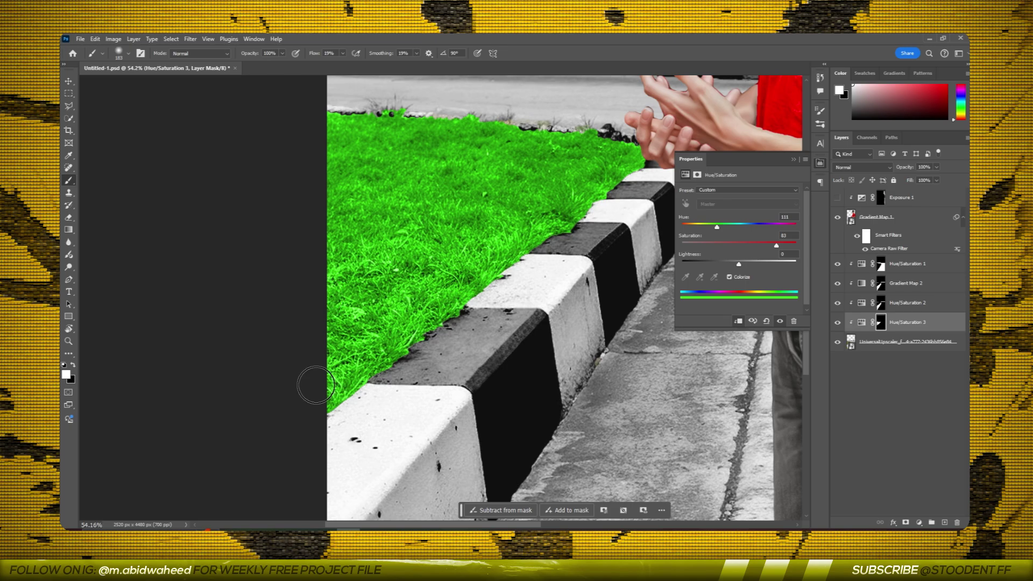
- Compare the green tint on and off, then move it above Hue/Saturation 1
{"action": "left_click", "coordinate": [838, 323]}
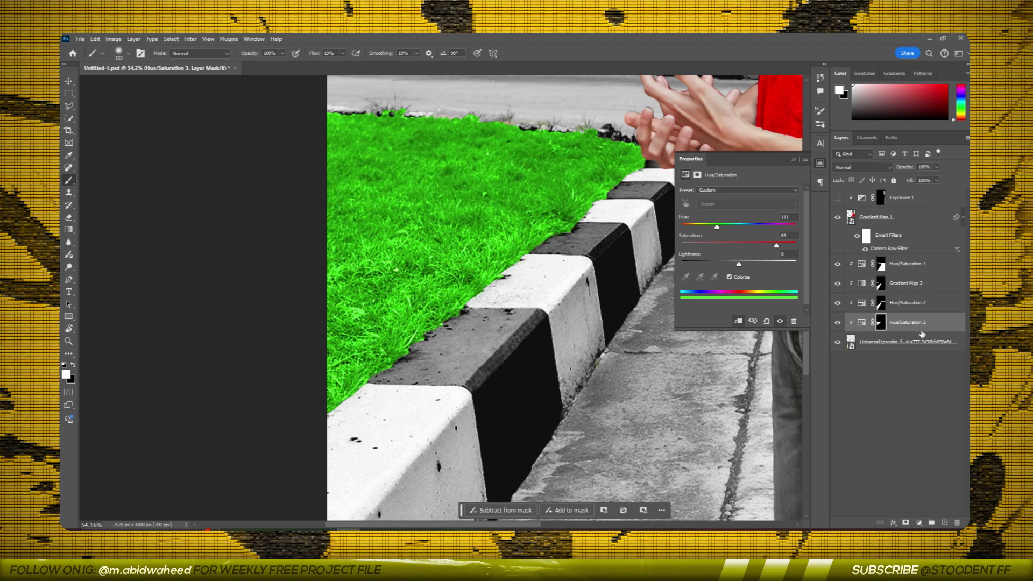
{"action": "left_click_drag", "start_coordinate": [922, 324], "coordinate": [915, 261]}
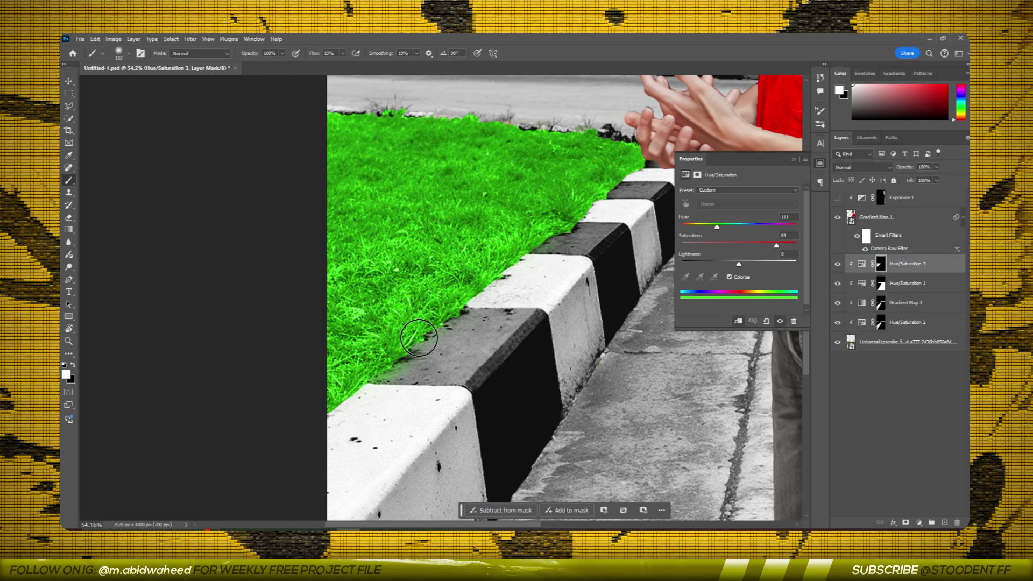
{"action": "scroll", "coordinate": [377, 302], "scroll_direction": "up", "scroll_amount": 3}
{"action": "scroll", "coordinate": [247, 253], "scroll_direction": "up", "scroll_amount": 4}
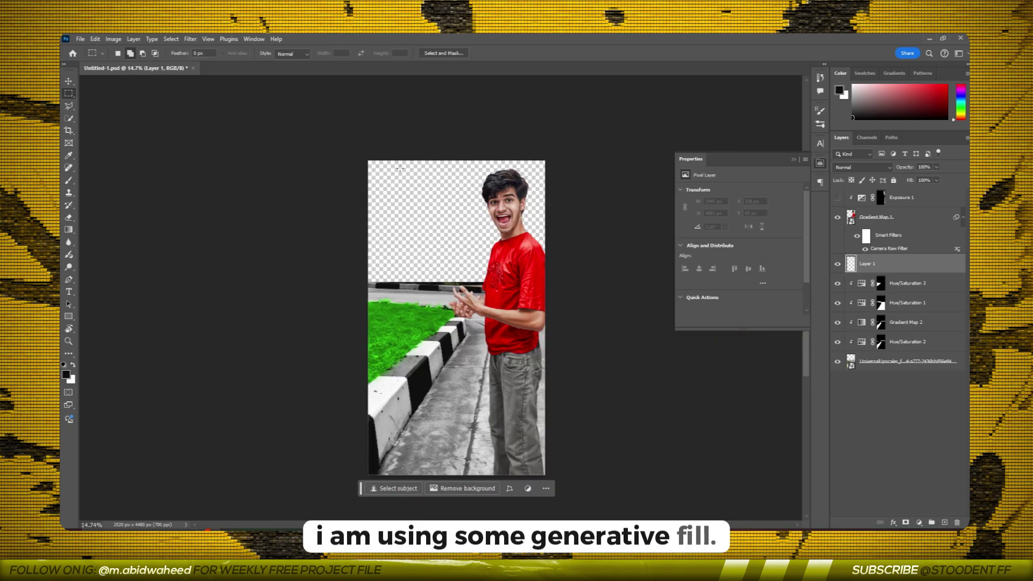
- Hide the man, duplicate the green trees layer, and convert the copy to a smart object
{"action": "left_click", "coordinate": [836, 217]}
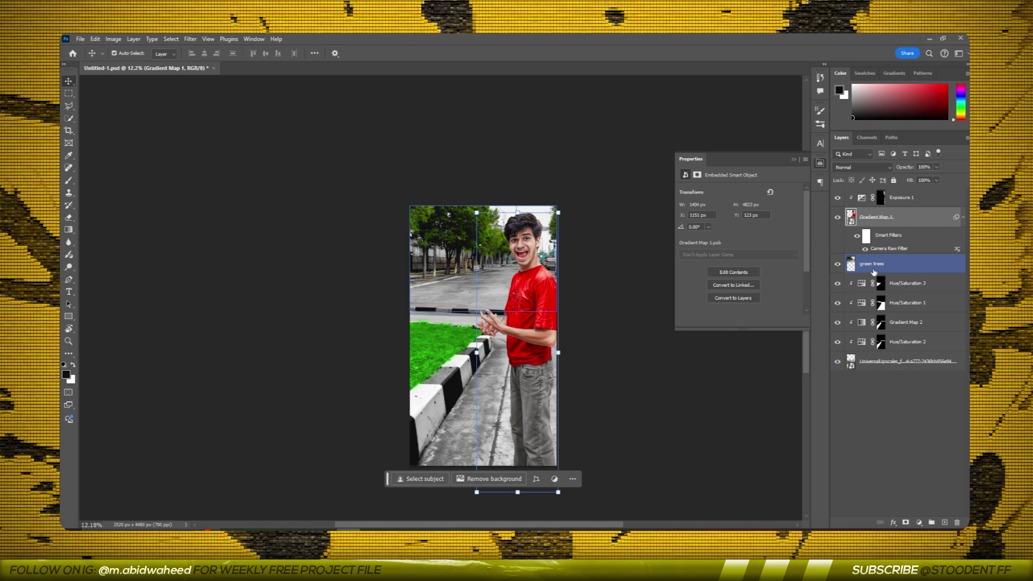
{"action": "key", "text": "ctrl+j"}
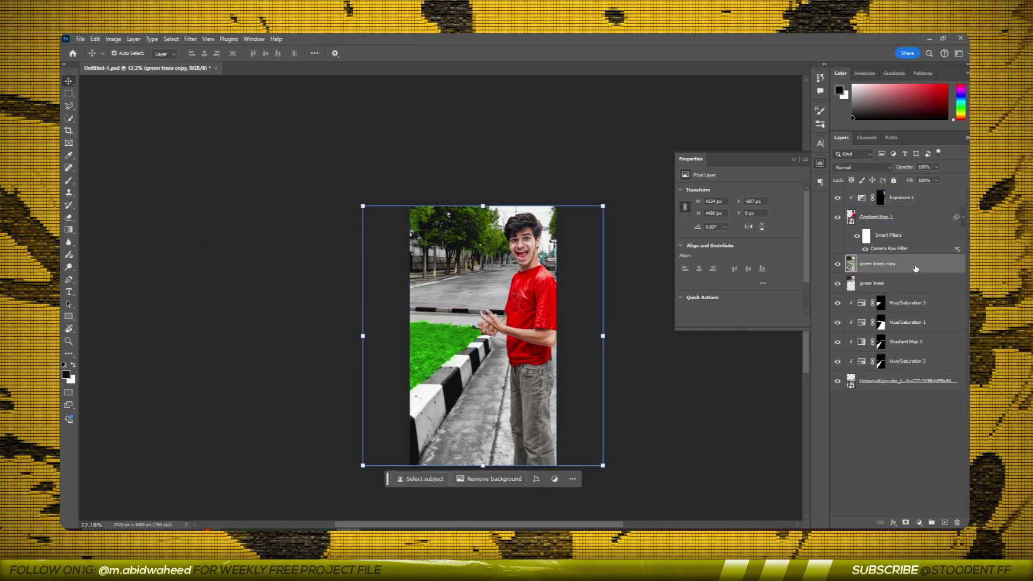
{"action": "right_click", "coordinate": [869, 264]}
{"action": "left_click", "coordinate": [897, 458]}
{"action": "left_click", "coordinate": [190, 39]}
{"action": "left_click", "coordinate": [323, 155]}
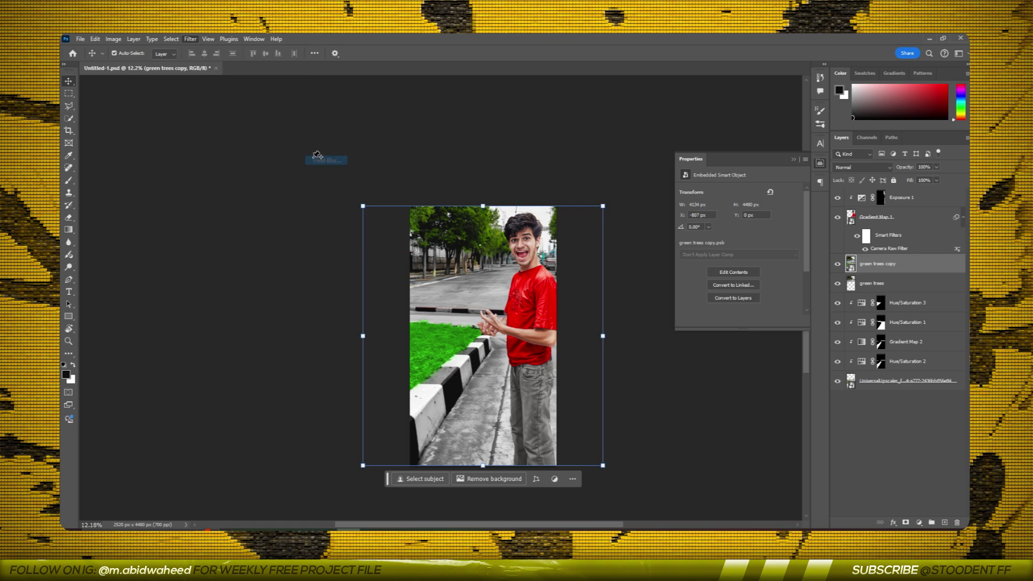
- Pin a blur point on the road and a sharp point on the curb, applying about 47 px
{"action": "left_click", "coordinate": [476, 229]}
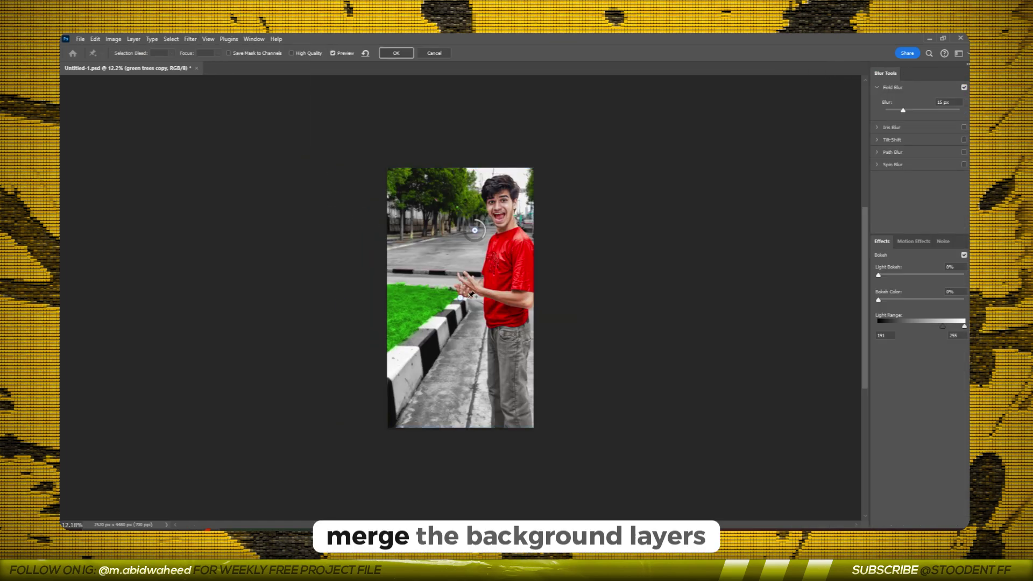
{"action": "left_click", "coordinate": [410, 363]}
{"action": "left_click_drag", "start_coordinate": [469, 246], "coordinate": [454, 235]}
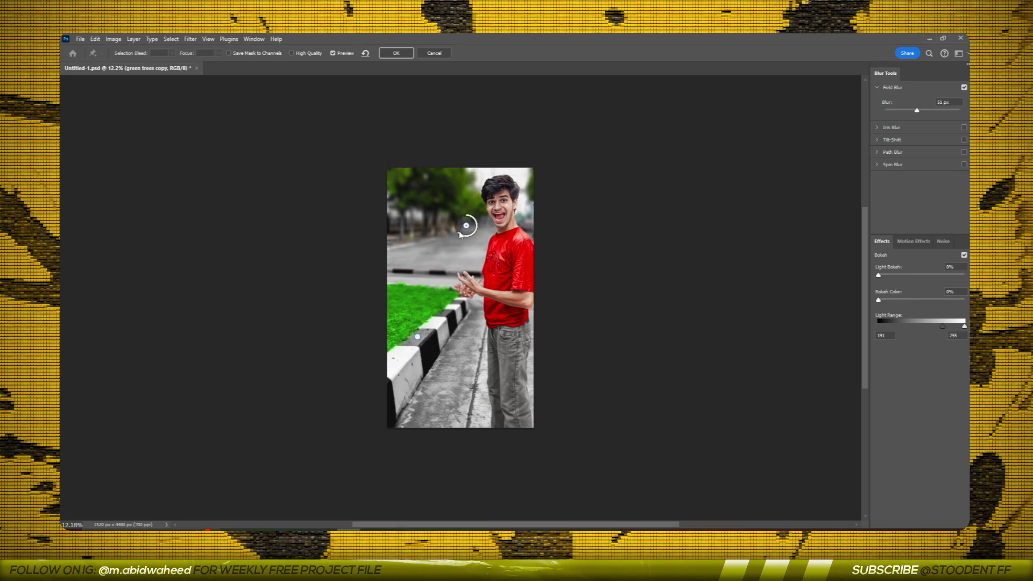
{"action": "left_click_drag", "start_coordinate": [460, 235], "coordinate": [469, 241]}
{"action": "key", "text": "Return"}
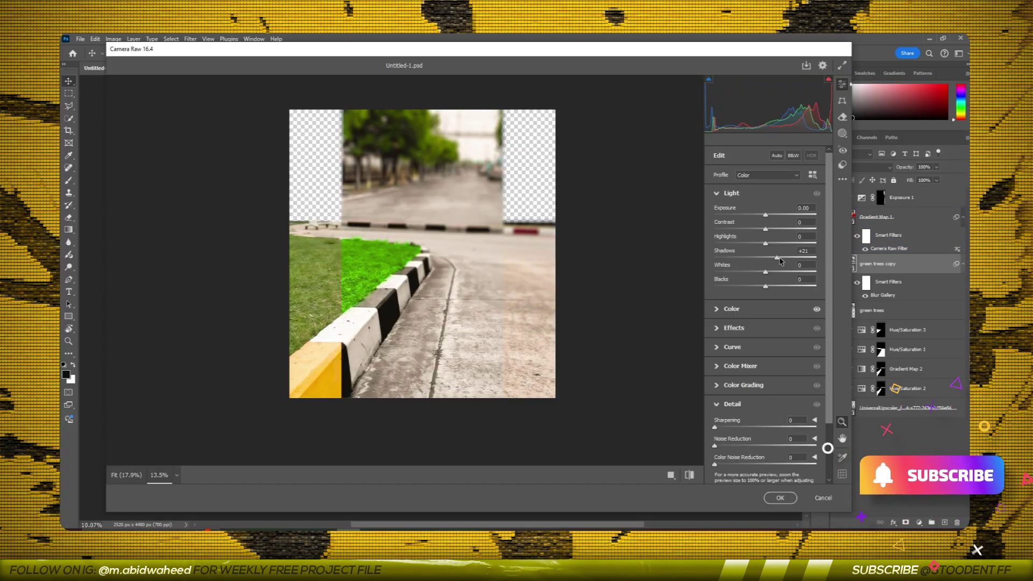
- In Camera Raw, raise Shadows to +23, add a little clarity, and apply the grade
{"action": "left_click_drag", "start_coordinate": [766, 258], "coordinate": [777, 268]}
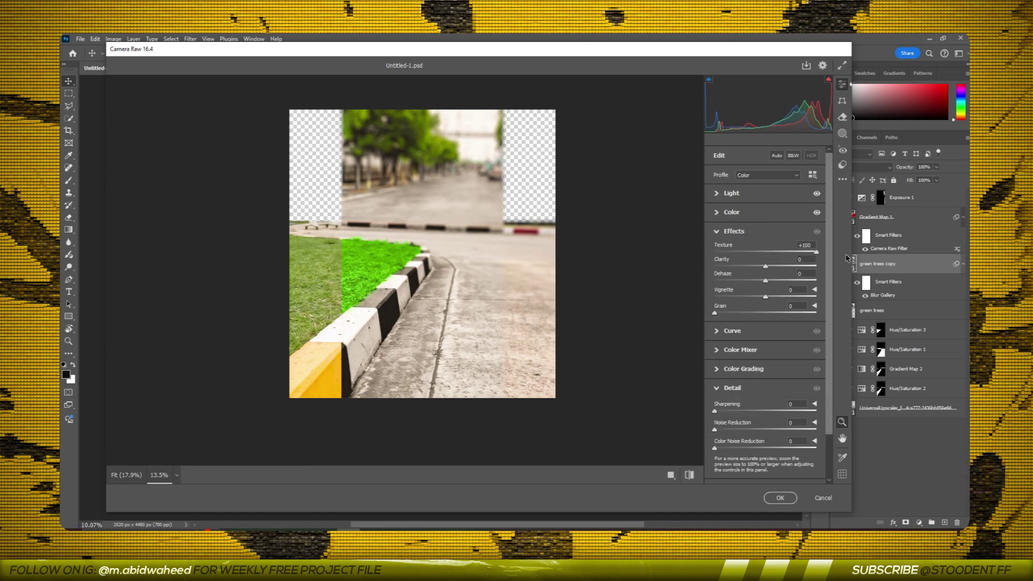
{"action": "left_click_drag", "start_coordinate": [766, 271], "coordinate": [771, 272]}
{"action": "left_click", "coordinate": [779, 498]}
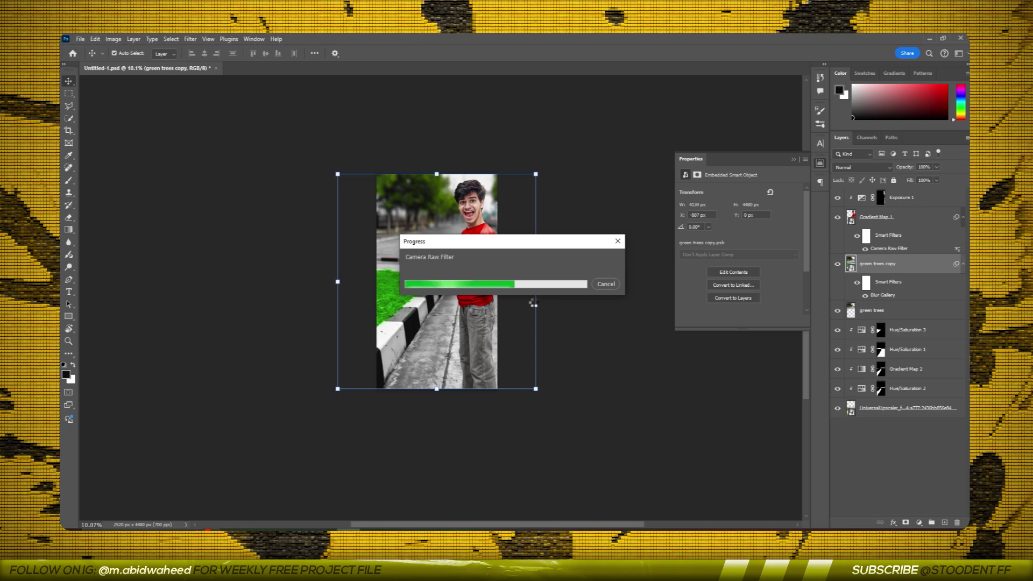
{"action": "scroll", "coordinate": [417, 285], "scroll_direction": "up", "scroll_amount": 3}
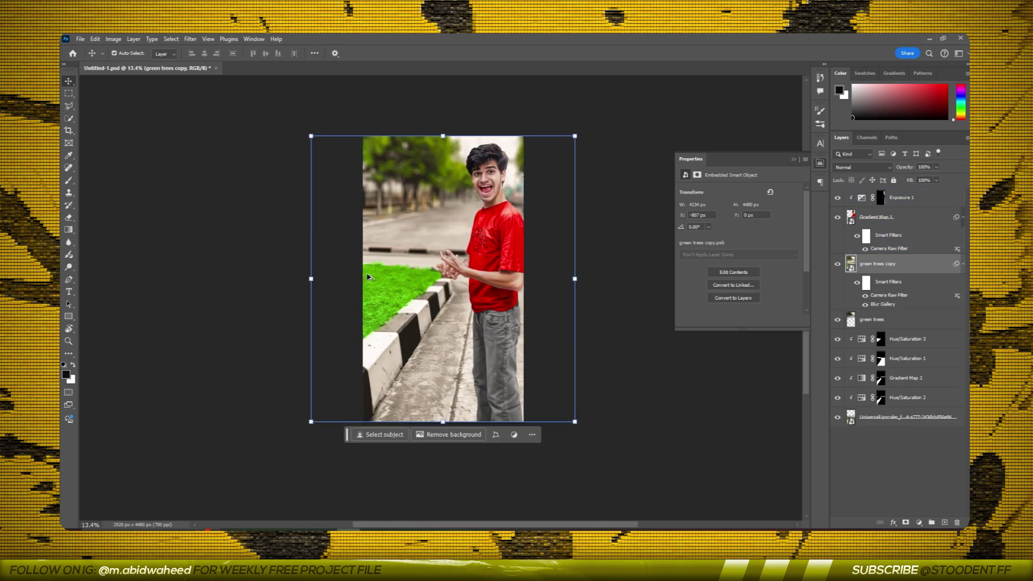
{"action": "scroll", "coordinate": [565, 221], "scroll_direction": "up", "scroll_amount": 3}
{"action": "scroll", "coordinate": [538, 296], "scroll_direction": "down", "scroll_amount": 2}
- Apply a Camera Raw filter to the granny with Texture -100 and Noise Reduction 100
{"action": "left_click", "coordinate": [499, 372]}
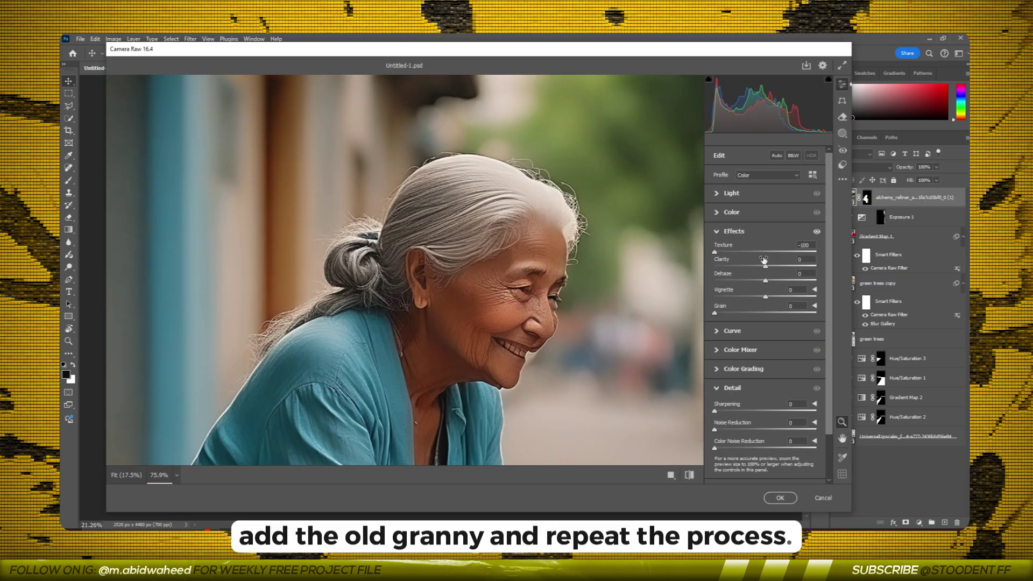
{"action": "left_click", "coordinate": [743, 231]}
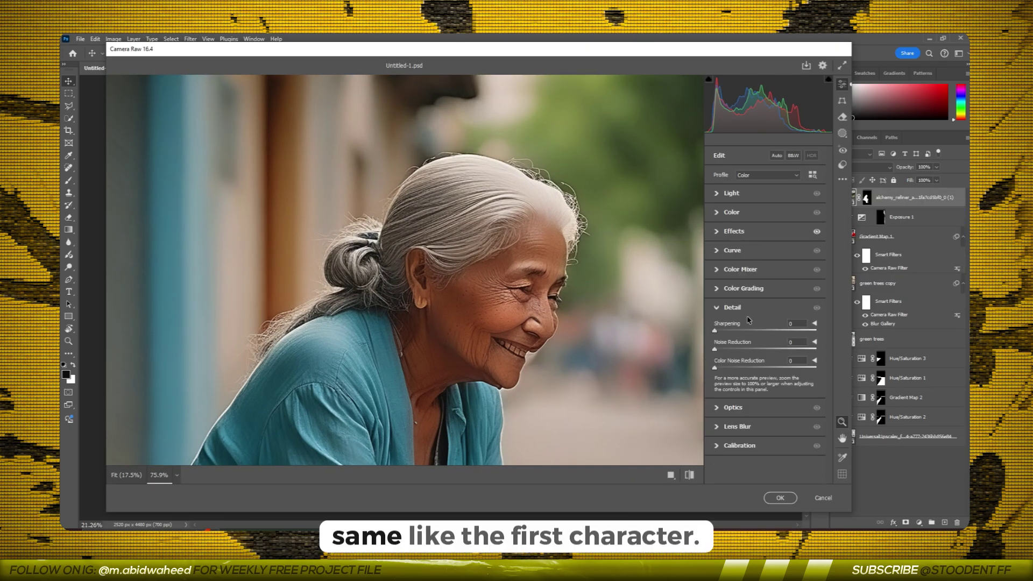
{"action": "scroll", "coordinate": [544, 304], "scroll_direction": "up", "scroll_amount": 5}
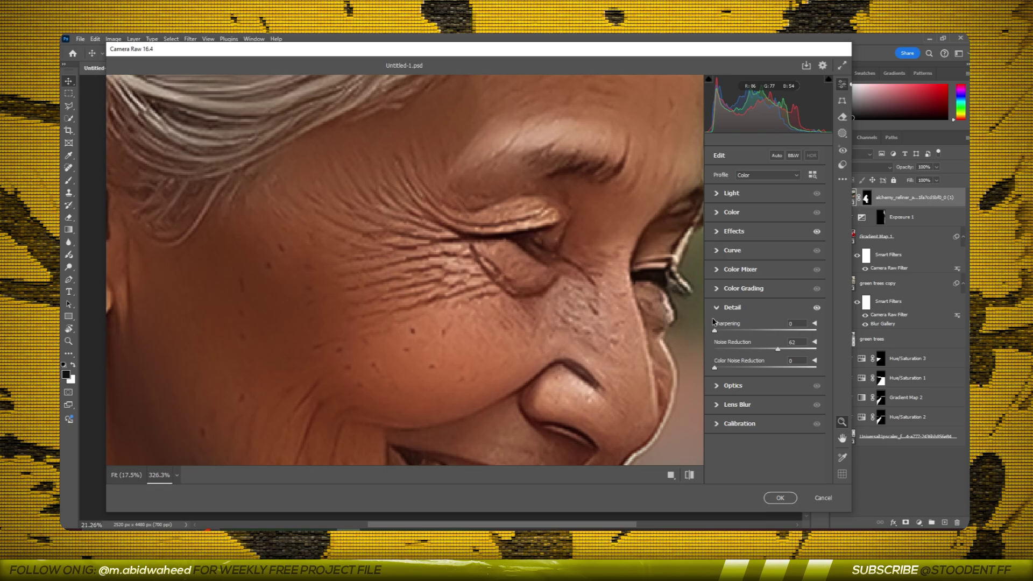
{"action": "left_click_drag", "start_coordinate": [805, 355], "coordinate": [816, 348]}
{"action": "scroll", "coordinate": [439, 219], "scroll_direction": "down", "scroll_amount": 3}
{"action": "scroll", "coordinate": [438, 220], "scroll_direction": "down", "scroll_amount": 3}
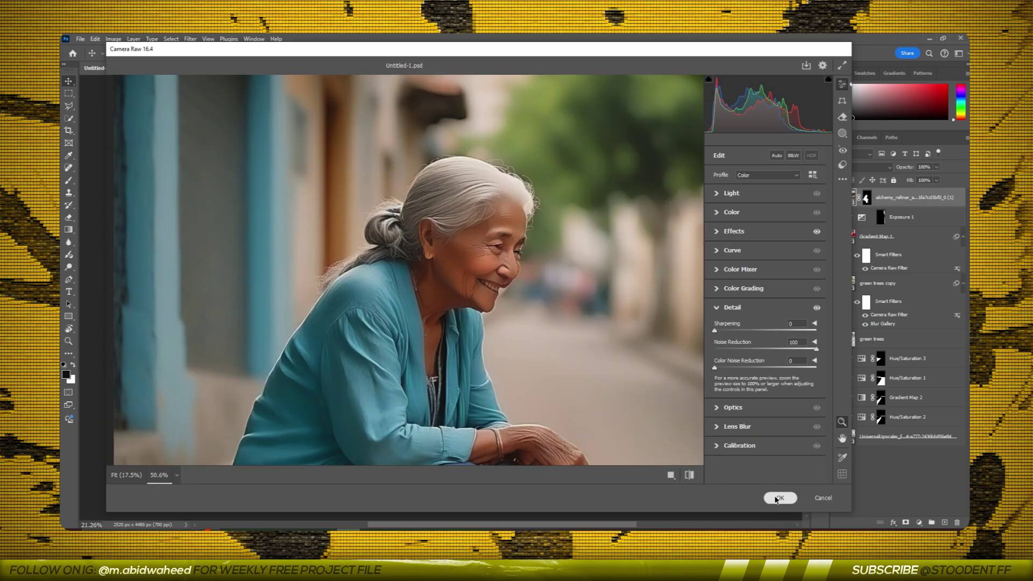
{"action": "left_click", "coordinate": [780, 499]}
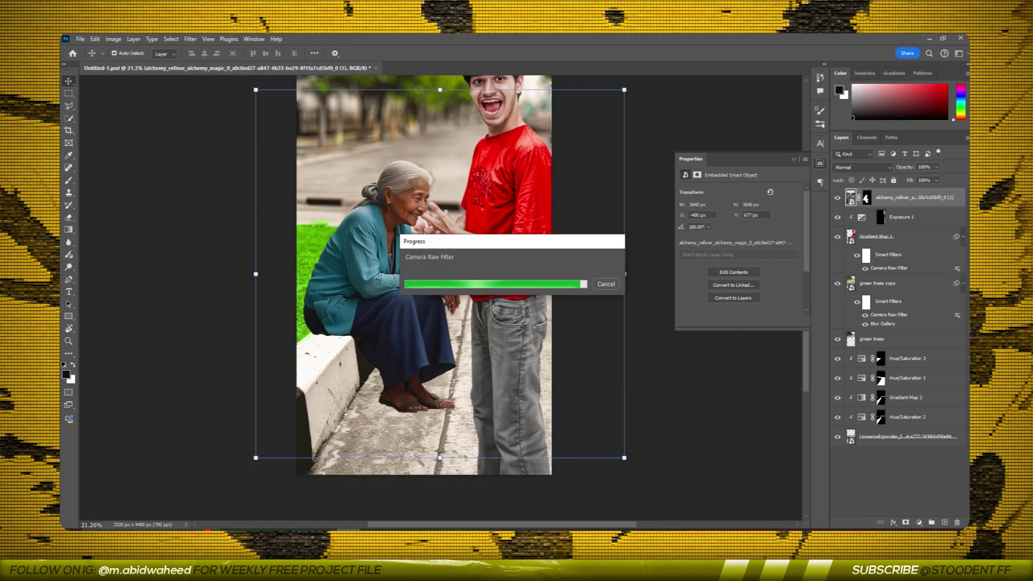
- Target the Camera Raw smart filter's mask on the granny layer
{"action": "scroll", "coordinate": [448, 222], "scroll_direction": "up", "scroll_amount": 4}
{"action": "scroll", "coordinate": [448, 222], "scroll_direction": "up", "scroll_amount": 4}
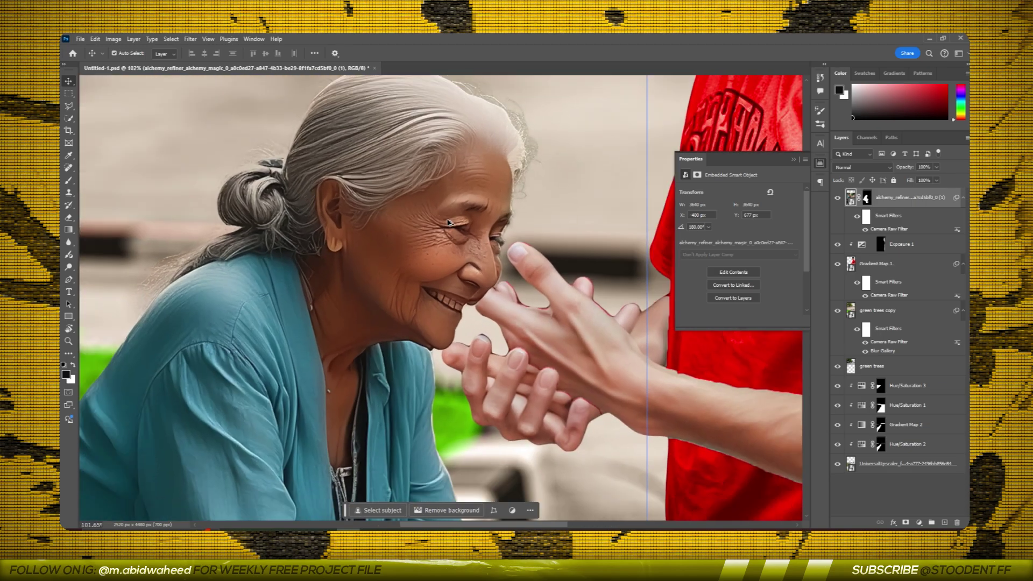
{"action": "scroll", "coordinate": [448, 223], "scroll_direction": "up", "scroll_amount": 3}
{"action": "left_click", "coordinate": [866, 215]}
- Invert the filter mask to black, pick a harder brush preset, and add a Hue/Saturation layer
{"action": "key", "text": "b"}
{"action": "key", "text": "ctrl+i"}
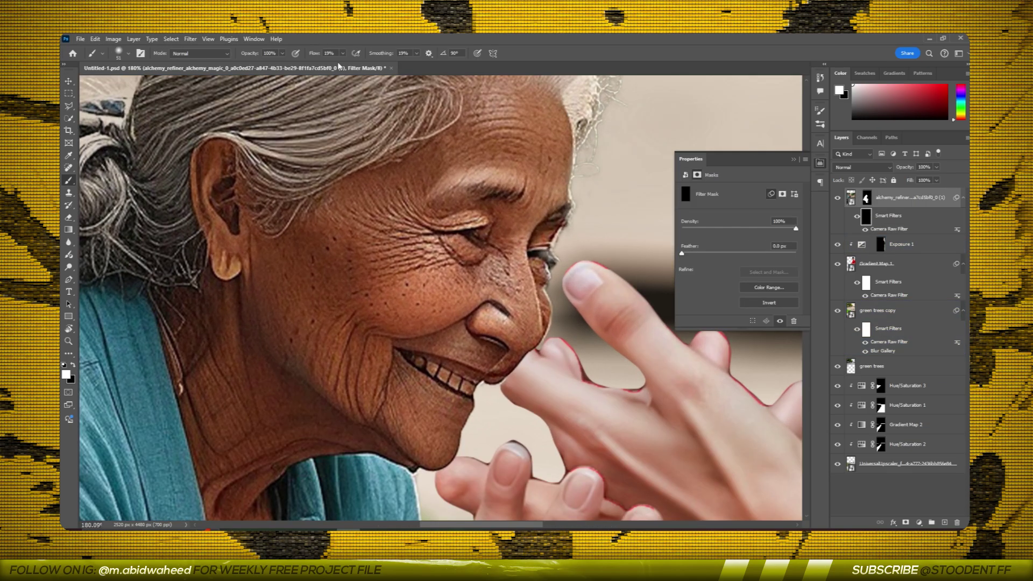
{"action": "left_click", "coordinate": [119, 53]}
{"action": "left_click", "coordinate": [157, 105]}
{"action": "scroll", "coordinate": [456, 155], "scroll_direction": "down", "scroll_amount": 2}
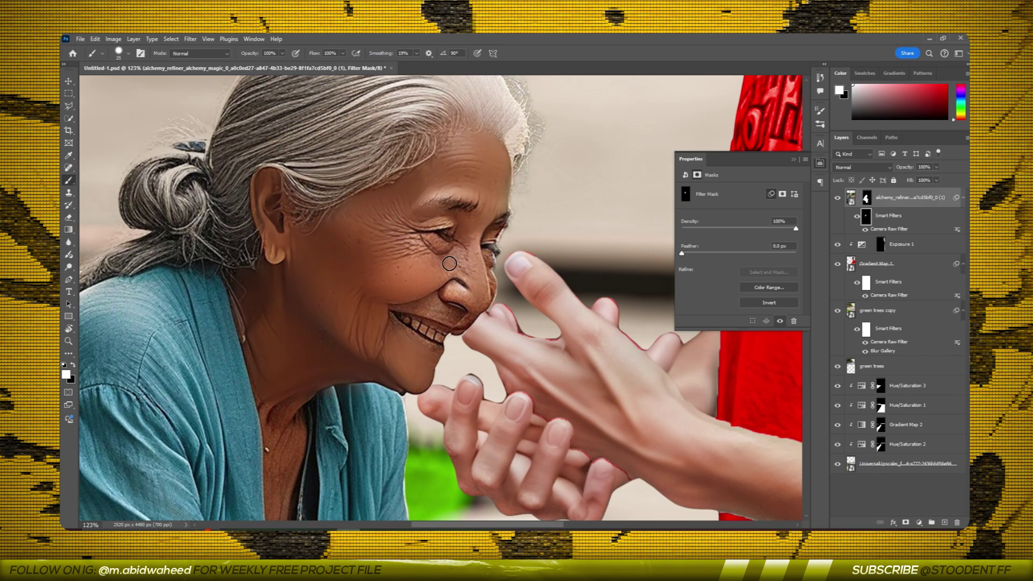
{"action": "scroll", "coordinate": [449, 263], "scroll_direction": "down", "scroll_amount": 3}
{"action": "scroll", "coordinate": [461, 370], "scroll_direction": "down", "scroll_amount": 2}
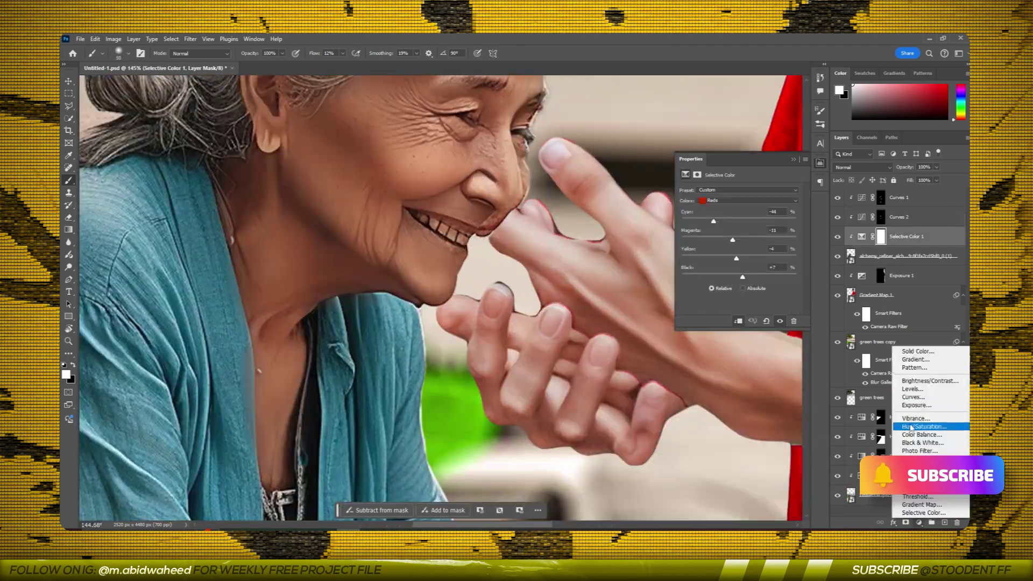
{"action": "left_click", "coordinate": [910, 427]}
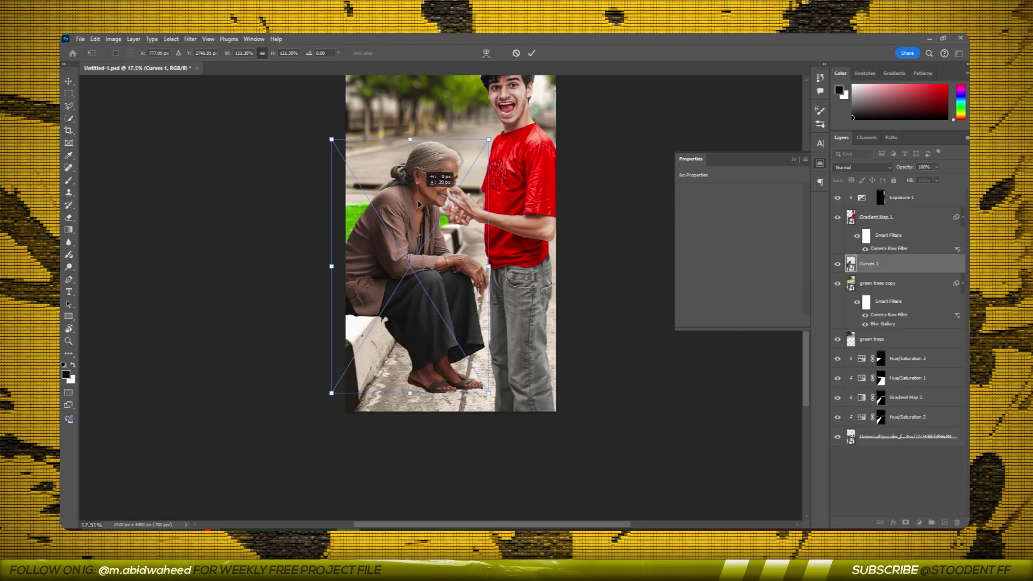
- Reposition the granny beside the man and scale her to about 118%
{"action": "left_click_drag", "start_coordinate": [419, 204], "coordinate": [423, 212]}
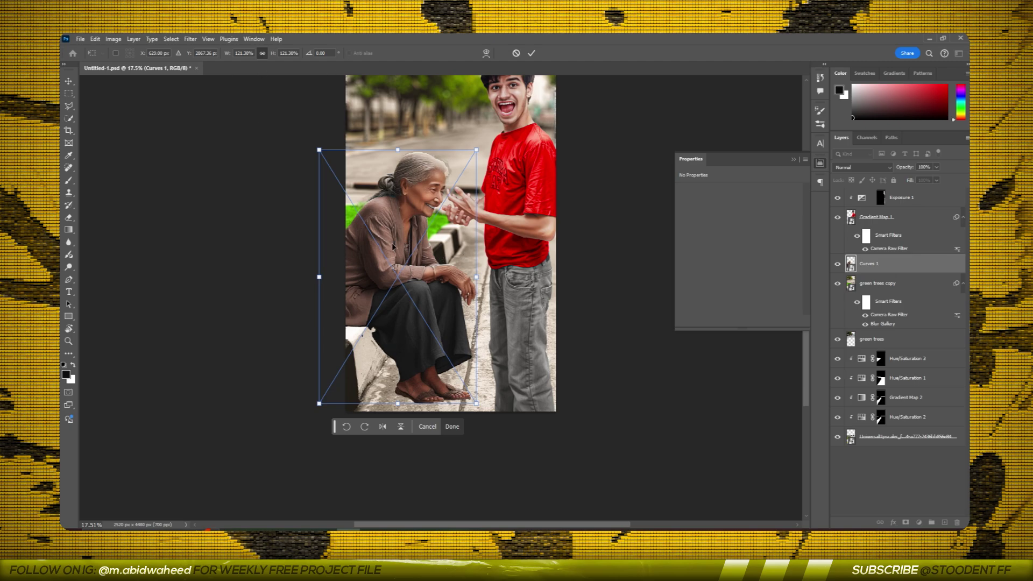
{"action": "left_click_drag", "start_coordinate": [393, 246], "coordinate": [405, 241]}
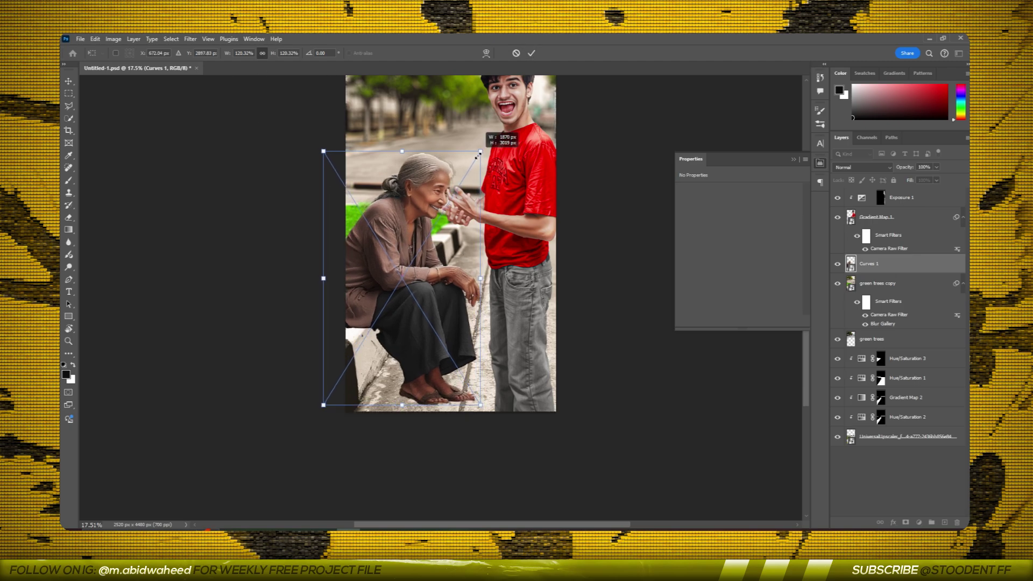
{"action": "mouse_move", "coordinate": [425, 316]}
{"action": "left_mouse_down"}
{"action": "mouse_move", "coordinate": [416, 283]}
{"action": "mouse_move", "coordinate": [437, 230]}
{"action": "left_mouse_up"}
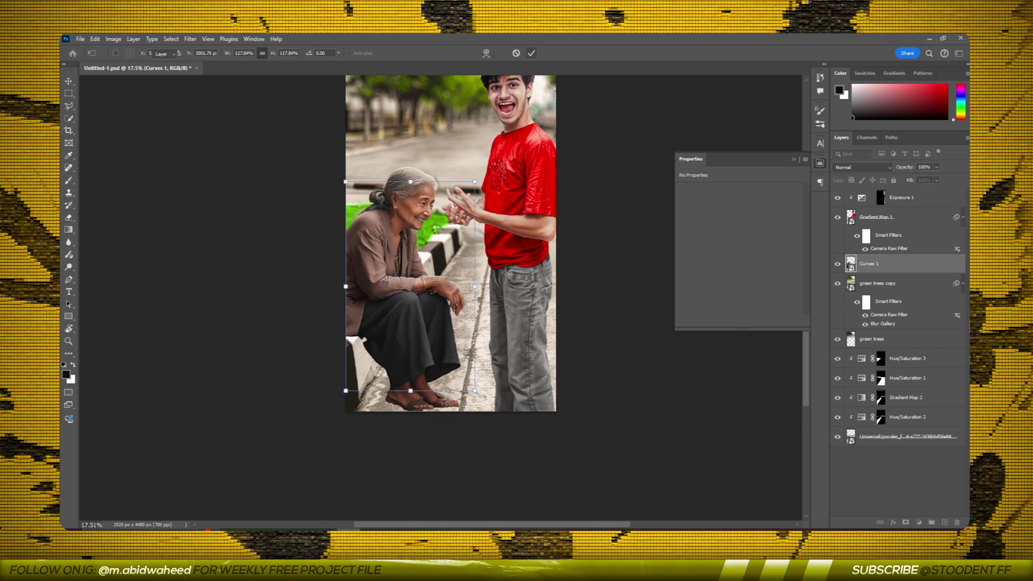
{"action": "key", "text": "Return"}
- Puppet Warp the granny: pin her chest, tilt her head toward the man, shift her feet
{"action": "left_click", "coordinate": [95, 39]}
{"action": "left_click", "coordinate": [111, 258]}
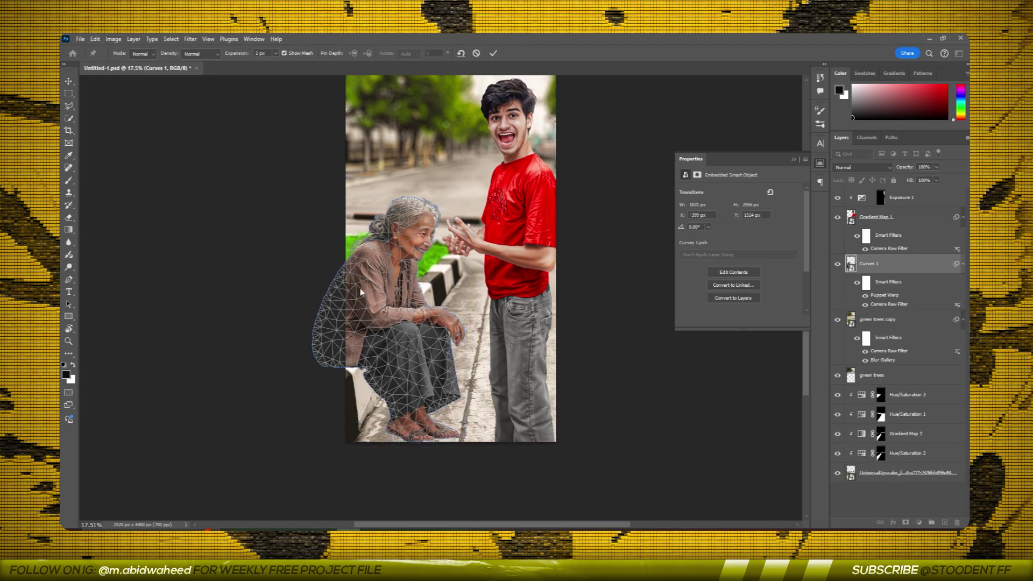
{"action": "scroll", "coordinate": [417, 284], "scroll_direction": "up", "scroll_amount": 3}
{"action": "left_click", "coordinate": [407, 267]}
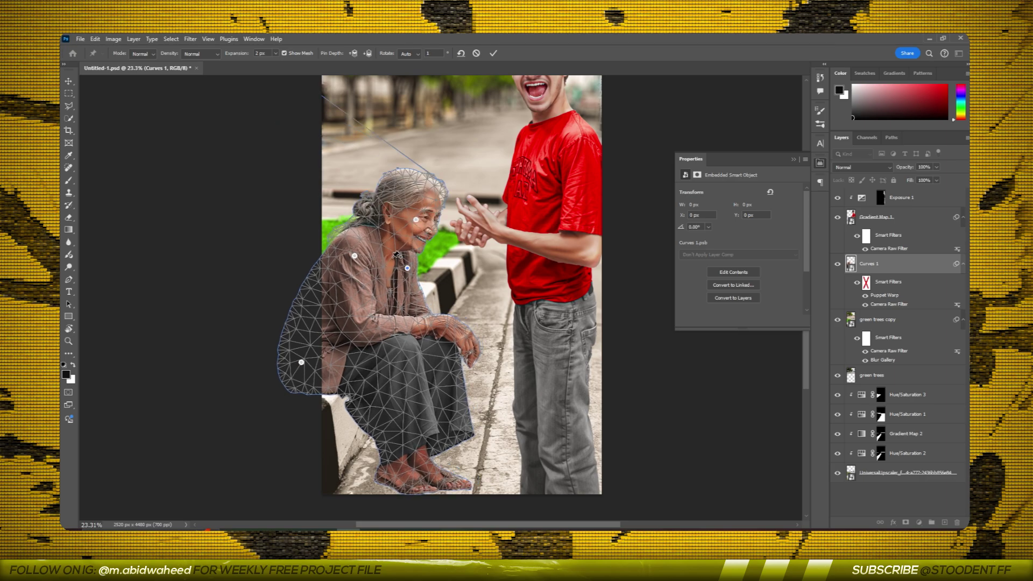
{"action": "left_click_drag", "start_coordinate": [419, 185], "coordinate": [416, 243]}
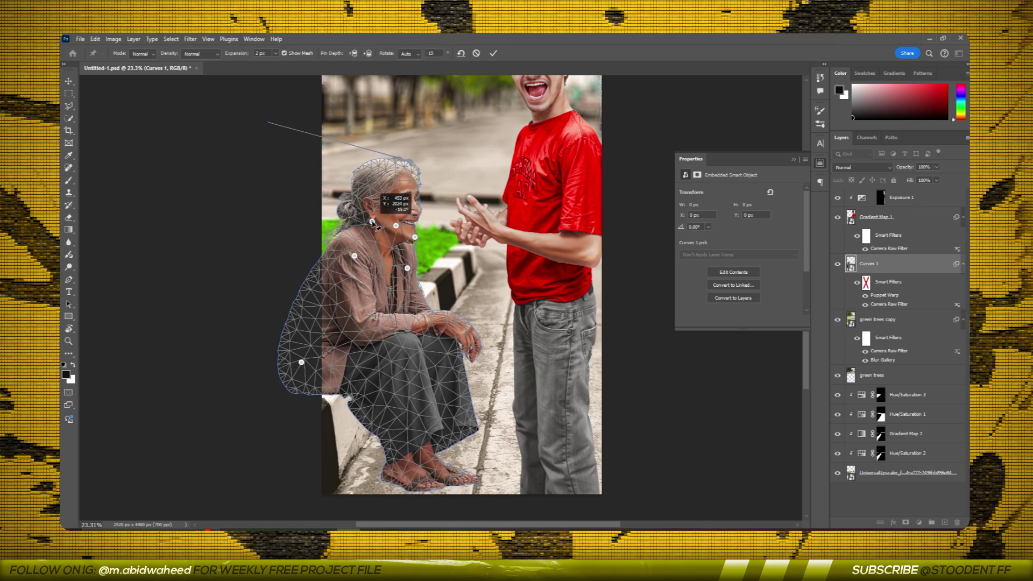
{"action": "left_click_drag", "start_coordinate": [404, 187], "coordinate": [413, 251]}
{"action": "left_click_drag", "start_coordinate": [432, 467], "coordinate": [416, 440]}
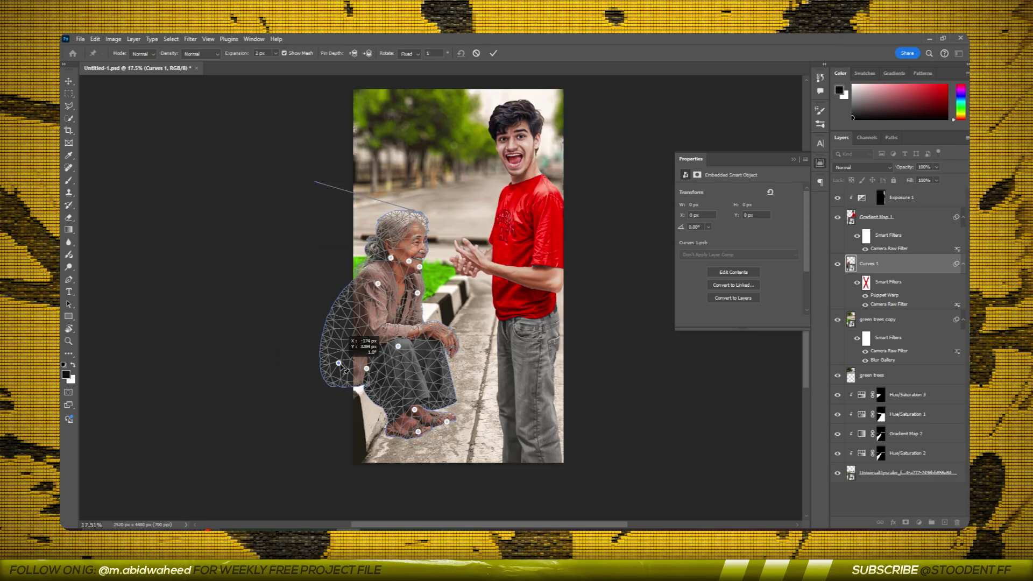
{"action": "scroll", "coordinate": [447, 367], "scroll_direction": "down", "scroll_amount": 2}
{"action": "key", "text": "Return"}
- Add an Exposure 2 layer at -2.67 exposure and 0.71 gamma with an inverted black mask
{"action": "left_click", "coordinate": [877, 319]}
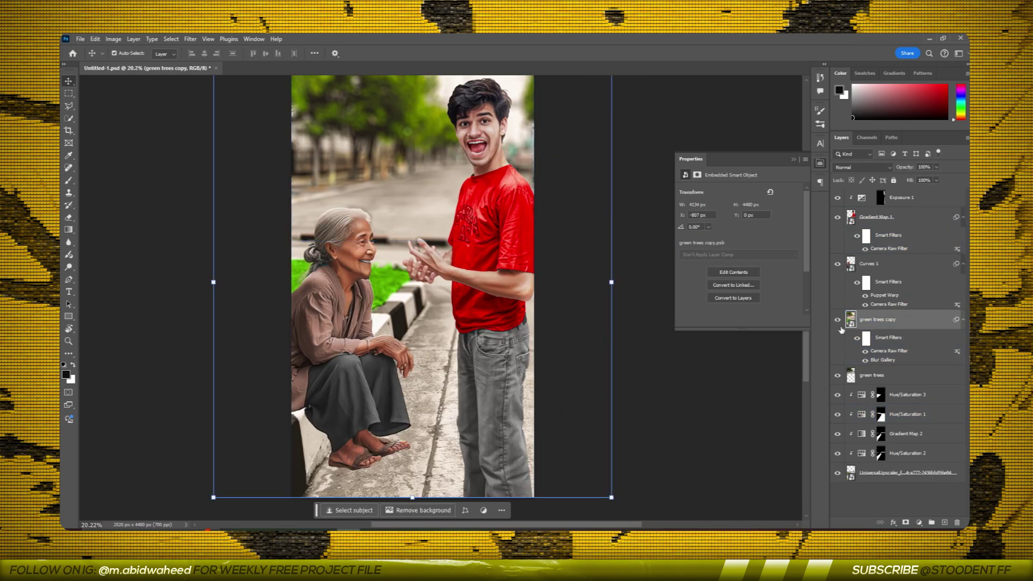
{"action": "left_click", "coordinate": [915, 394]}
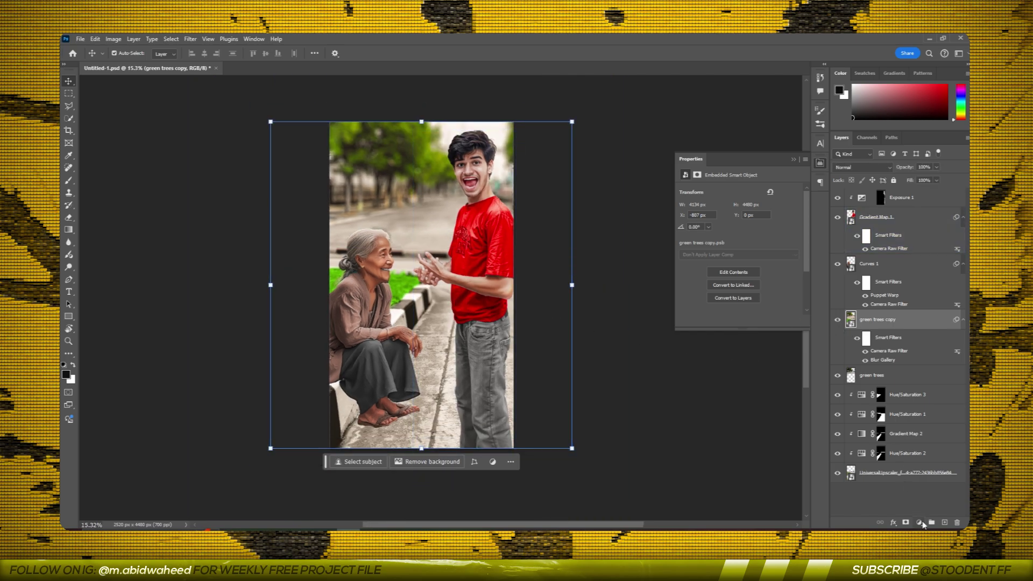
{"action": "left_click", "coordinate": [919, 522]}
{"action": "left_click", "coordinate": [922, 407]}
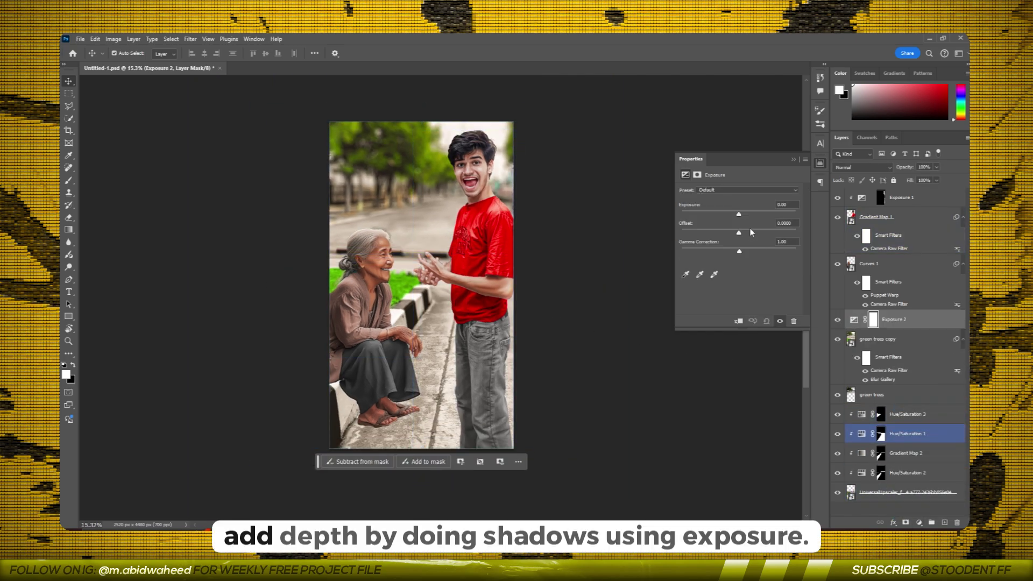
{"action": "left_click_drag", "start_coordinate": [738, 213], "coordinate": [723, 213]}
{"action": "left_click_drag", "start_coordinate": [739, 252], "coordinate": [752, 252]}
{"action": "left_click_drag", "start_coordinate": [722, 214], "coordinate": [715, 214]}
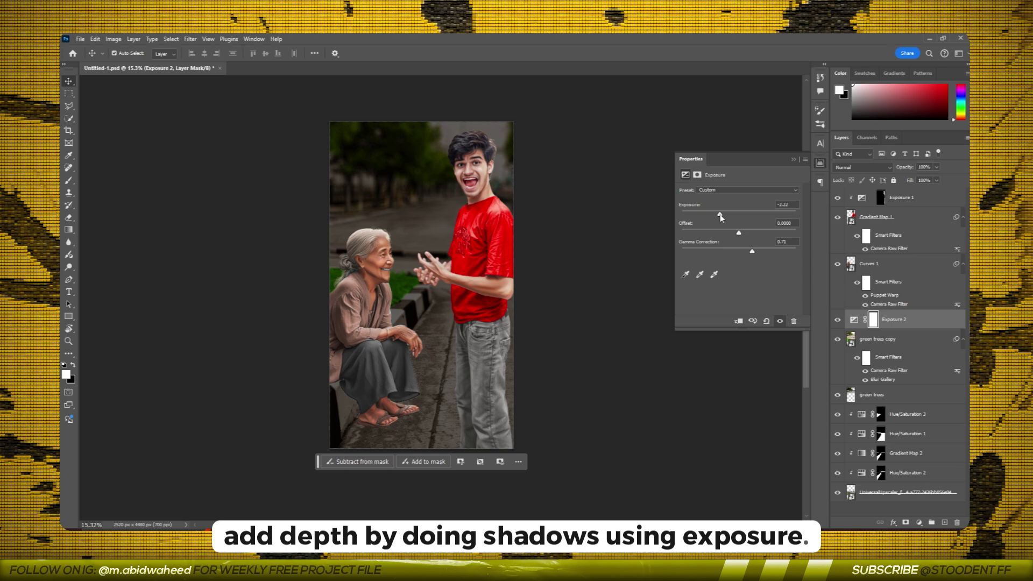
{"action": "key", "text": "b"}
{"action": "key", "text": "ctrl+i"}
- Paint shadow onto the ground under the figures with a ~524 px Soft Round brush
{"action": "scroll", "coordinate": [383, 440], "scroll_direction": "up", "scroll_amount": 2}
{"action": "scroll", "coordinate": [383, 441], "scroll_direction": "up", "scroll_amount": 3}
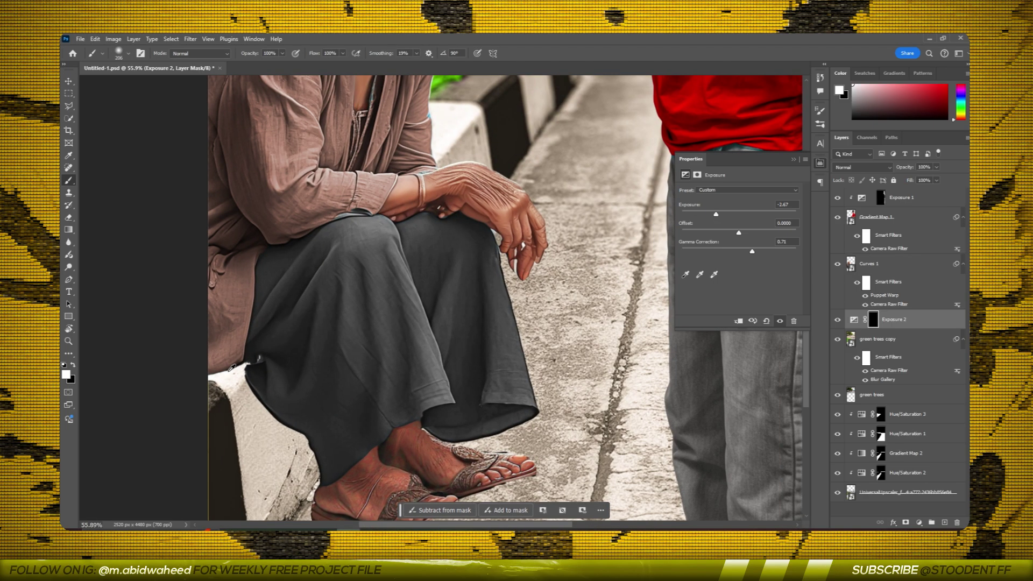
{"action": "scroll", "coordinate": [384, 440], "scroll_direction": "up", "scroll_amount": 2}
{"action": "scroll", "coordinate": [214, 368], "scroll_direction": "up", "scroll_amount": 1}
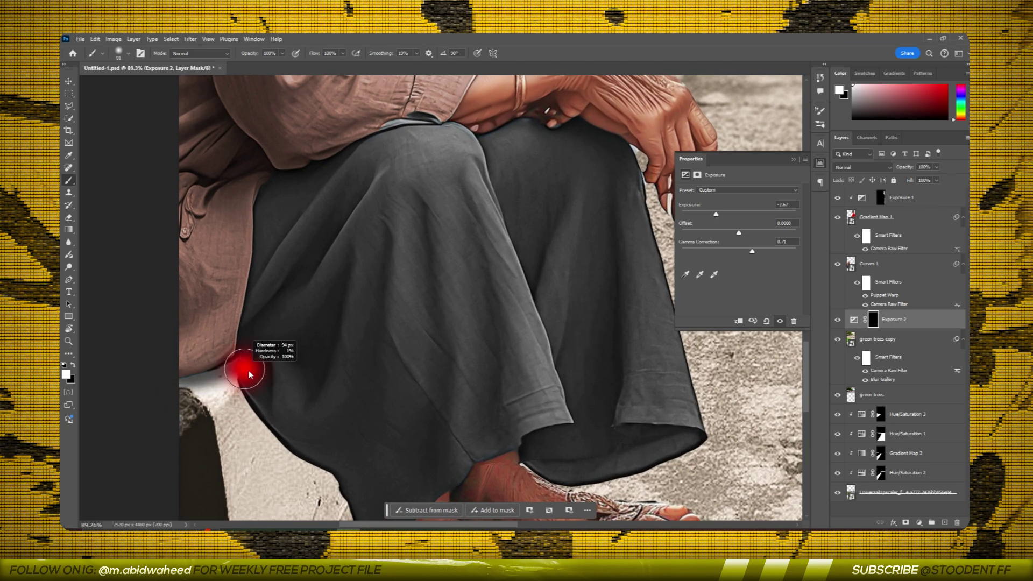
{"action": "scroll", "coordinate": [250, 392], "scroll_direction": "down", "scroll_amount": 2}
{"action": "scroll", "coordinate": [346, 461], "scroll_direction": "down", "scroll_amount": 1}
{"action": "scroll", "coordinate": [346, 461], "scroll_direction": "up", "scroll_amount": 1}
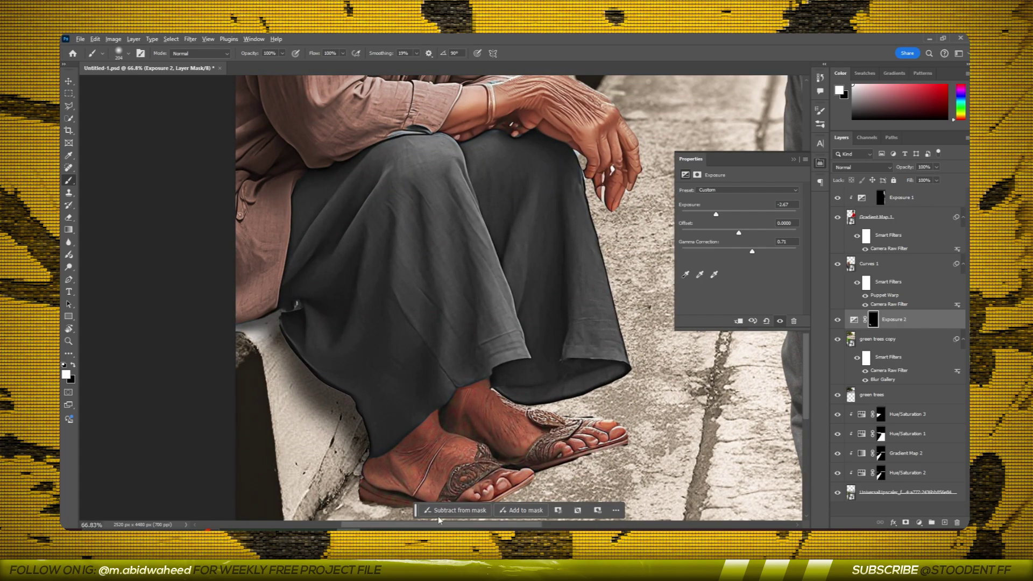
{"action": "scroll", "coordinate": [351, 368], "scroll_direction": "up", "scroll_amount": 2}
{"action": "scroll", "coordinate": [352, 368], "scroll_direction": "down", "scroll_amount": 1}
{"action": "scroll", "coordinate": [369, 318], "scroll_direction": "down", "scroll_amount": 1}
{"action": "scroll", "coordinate": [369, 318], "scroll_direction": "up", "scroll_amount": 1}
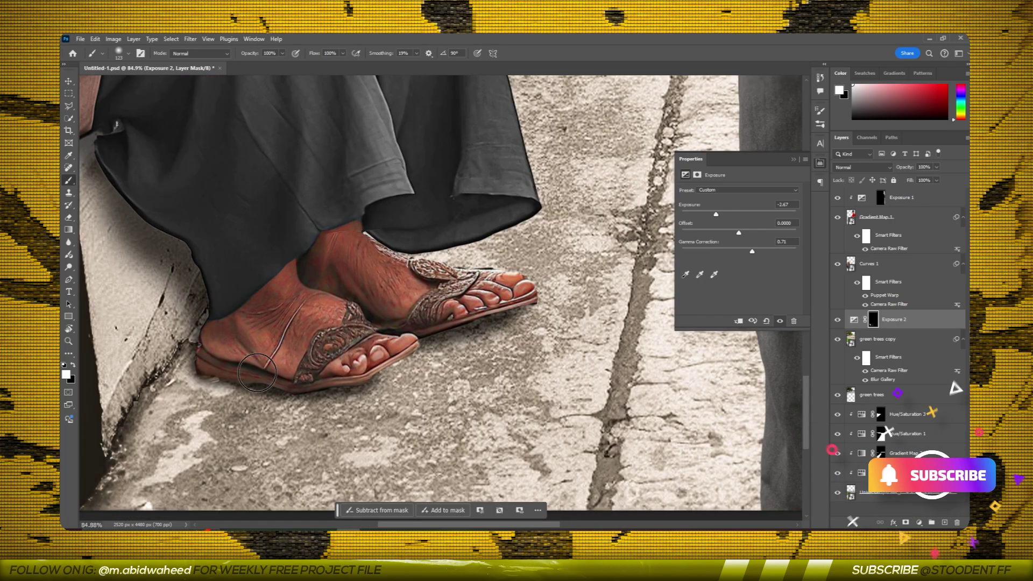
{"action": "left_click_drag", "start_coordinate": [334, 156], "coordinate": [518, 283]}
{"action": "scroll", "coordinate": [491, 415], "scroll_direction": "down", "scroll_amount": 1}
{"action": "scroll", "coordinate": [453, 352], "scroll_direction": "up", "scroll_amount": 1}
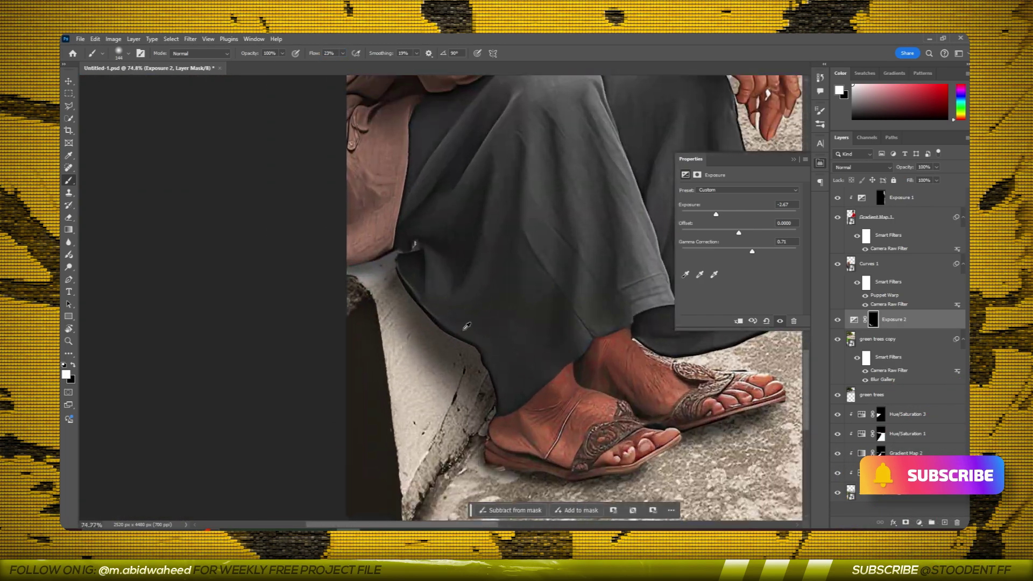
{"action": "scroll", "coordinate": [457, 345], "scroll_direction": "down", "scroll_amount": 2}
{"action": "scroll", "coordinate": [431, 336], "scroll_direction": "down", "scroll_amount": 3}
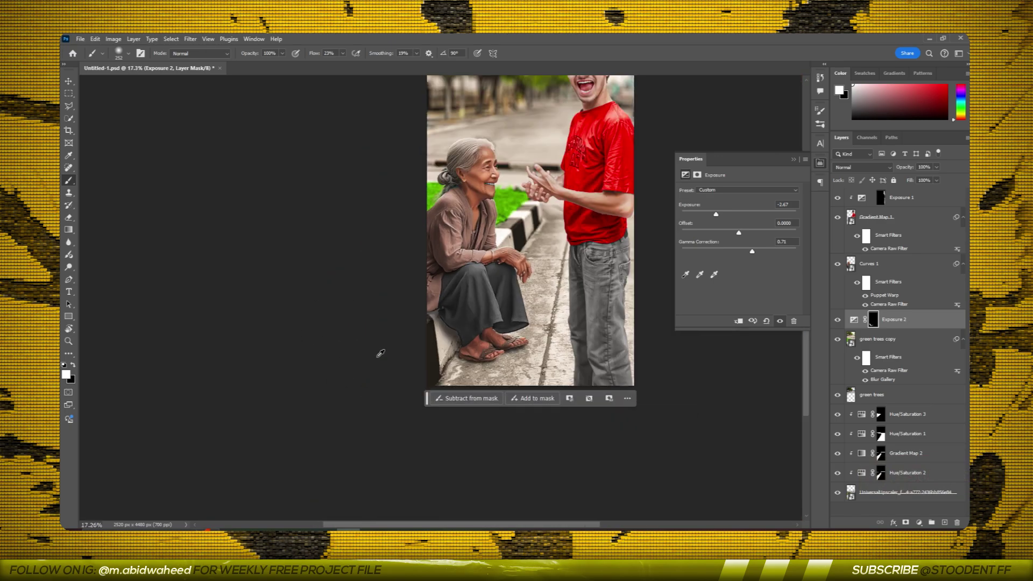
{"action": "scroll", "coordinate": [474, 334], "scroll_direction": "up", "scroll_amount": 1}
{"action": "left_click_drag", "start_coordinate": [474, 323], "coordinate": [474, 215]}
{"action": "left_click", "coordinate": [123, 53]}
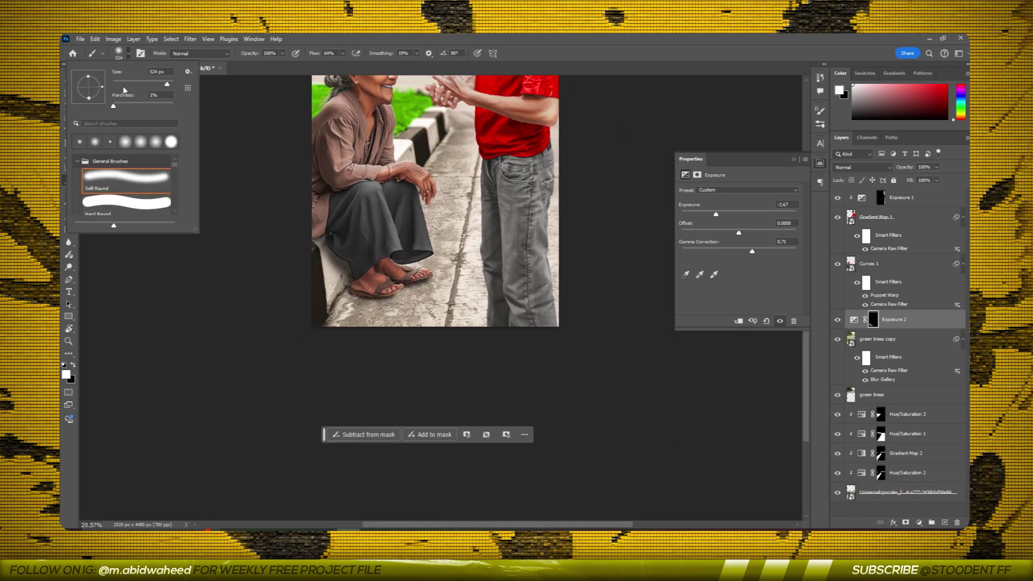
{"action": "double_click", "coordinate": [91, 87]}
{"action": "scroll", "coordinate": [488, 320], "scroll_direction": "down", "scroll_amount": 1}
{"action": "left_click", "coordinate": [123, 53]}
{"action": "left_click_drag", "start_coordinate": [86, 87], "coordinate": [93, 86]}
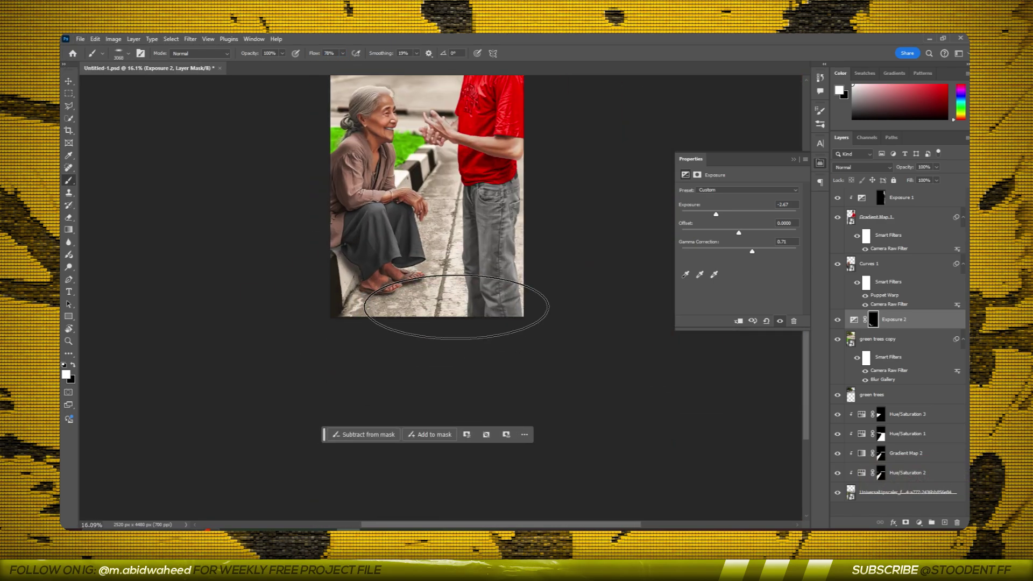
- Erase excess shading from the Exposure 2 mask
{"action": "key", "text": "e"}
{"action": "scroll", "coordinate": [461, 238], "scroll_direction": "up", "scroll_amount": 1}
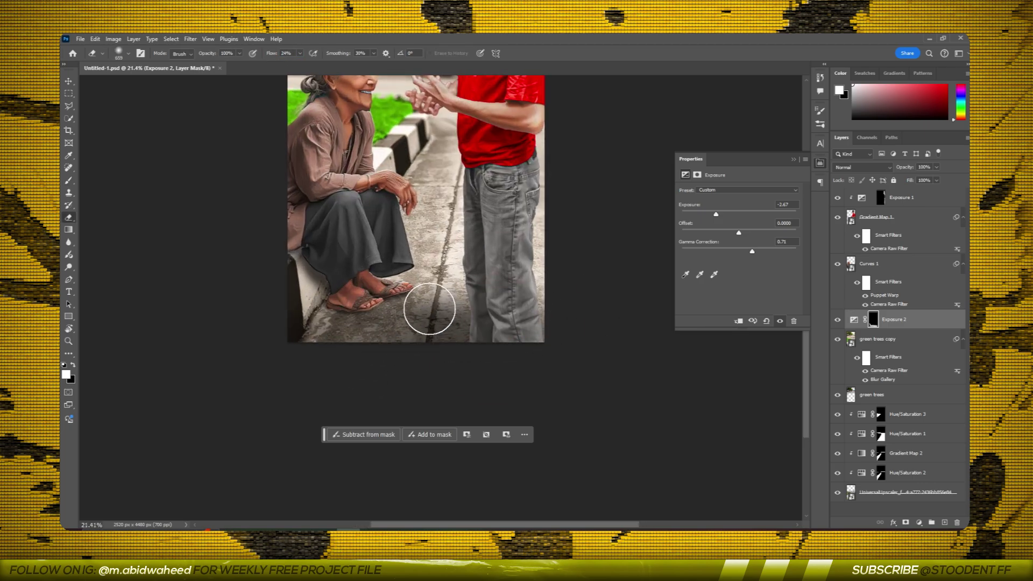
{"action": "scroll", "coordinate": [429, 309], "scroll_direction": "up", "scroll_amount": 1}
{"action": "scroll", "coordinate": [457, 323], "scroll_direction": "down", "scroll_amount": 1}
{"action": "scroll", "coordinate": [484, 334], "scroll_direction": "down", "scroll_amount": 1}
{"action": "scroll", "coordinate": [538, 348], "scroll_direction": "up", "scroll_amount": 2}
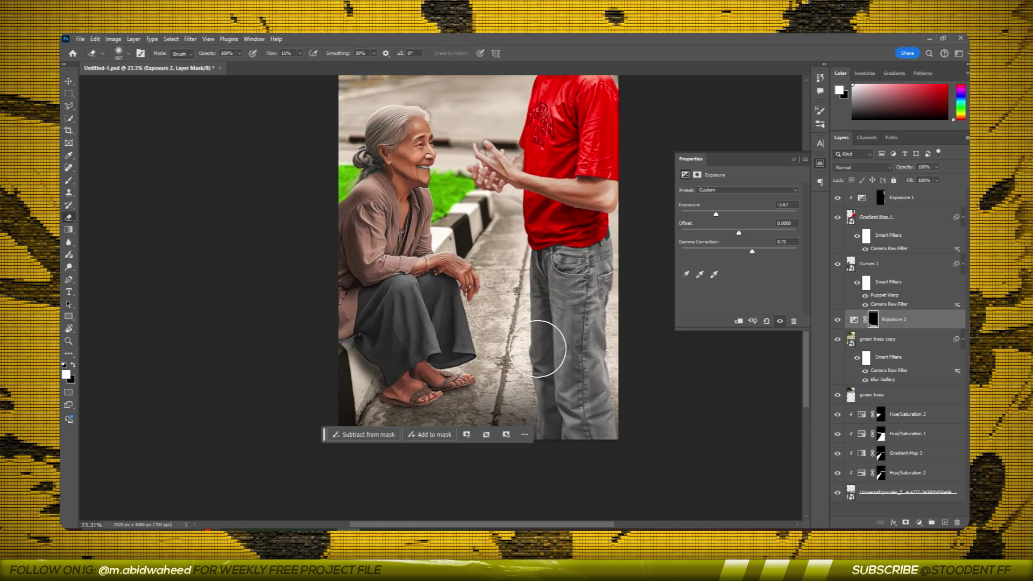
- Brush Exposure 3 darkening onto the granny's skirt, then duplicate that layer for the man
{"action": "key", "text": "b"}
{"action": "scroll", "coordinate": [332, 314], "scroll_direction": "up", "scroll_amount": 3}
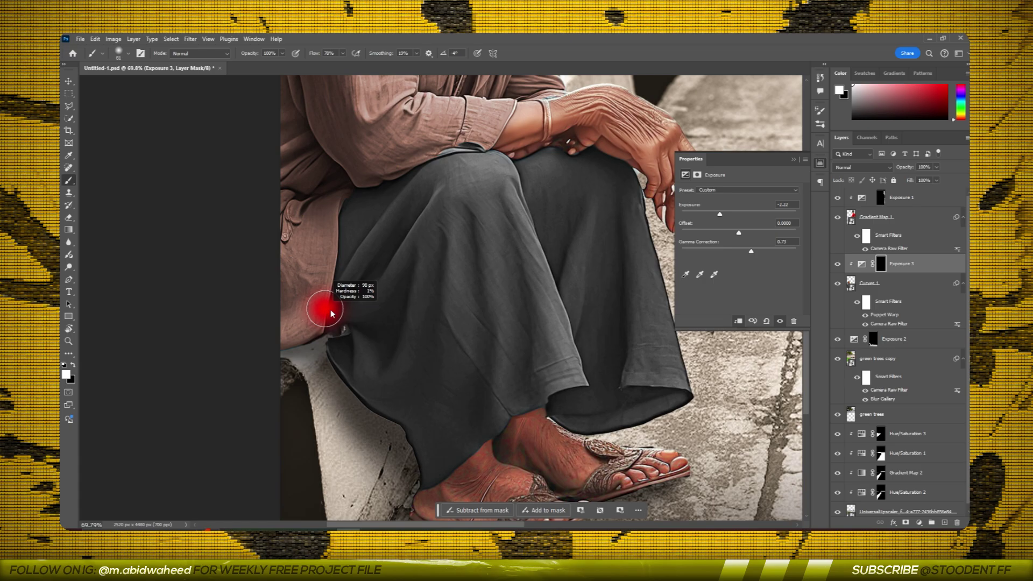
{"action": "scroll", "coordinate": [323, 339], "scroll_direction": "up", "scroll_amount": 2}
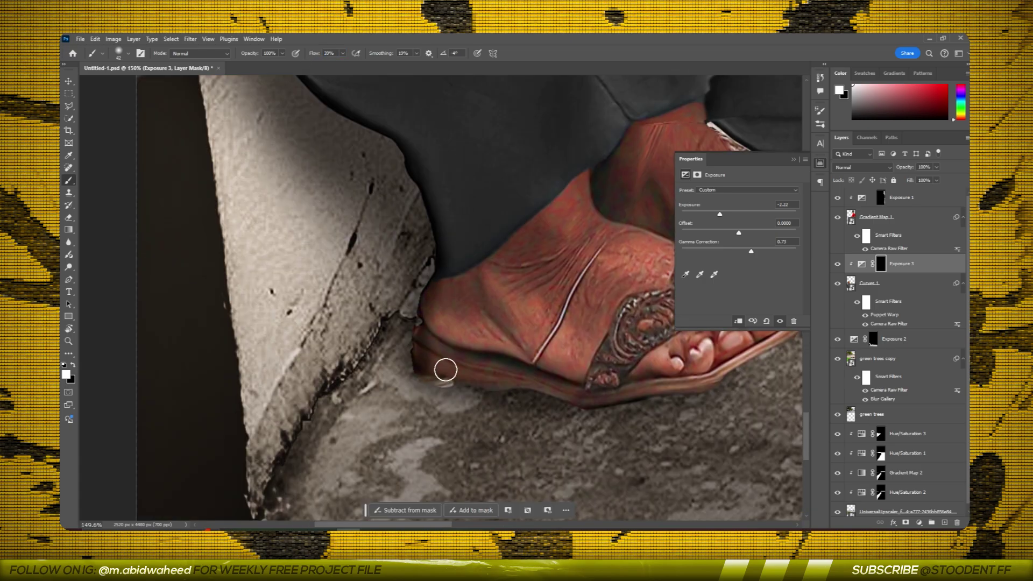
{"action": "scroll", "coordinate": [443, 367], "scroll_direction": "up", "scroll_amount": 1}
{"action": "scroll", "coordinate": [341, 321], "scroll_direction": "down", "scroll_amount": 5}
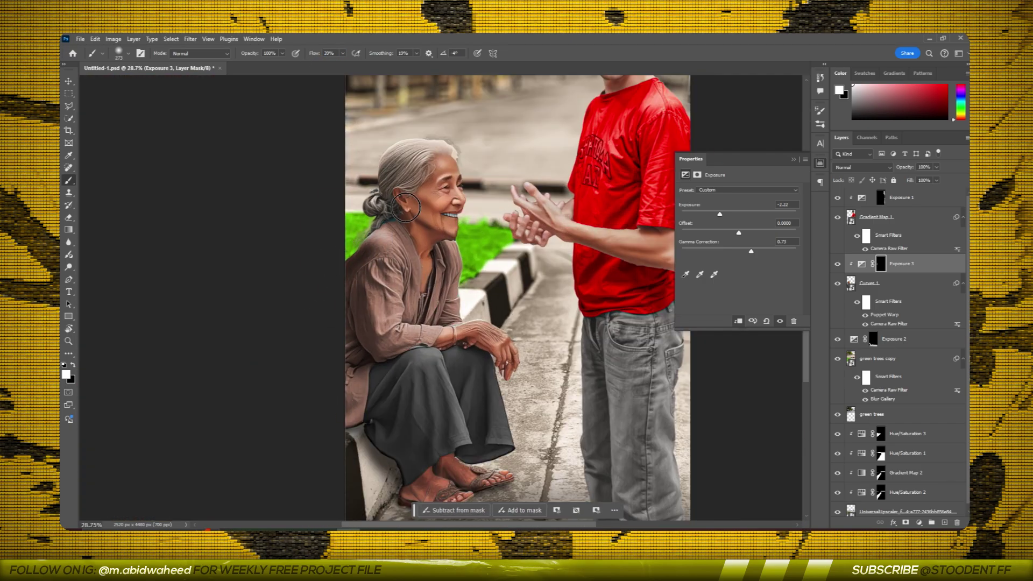
{"action": "scroll", "coordinate": [376, 183], "scroll_direction": "up", "scroll_amount": 1}
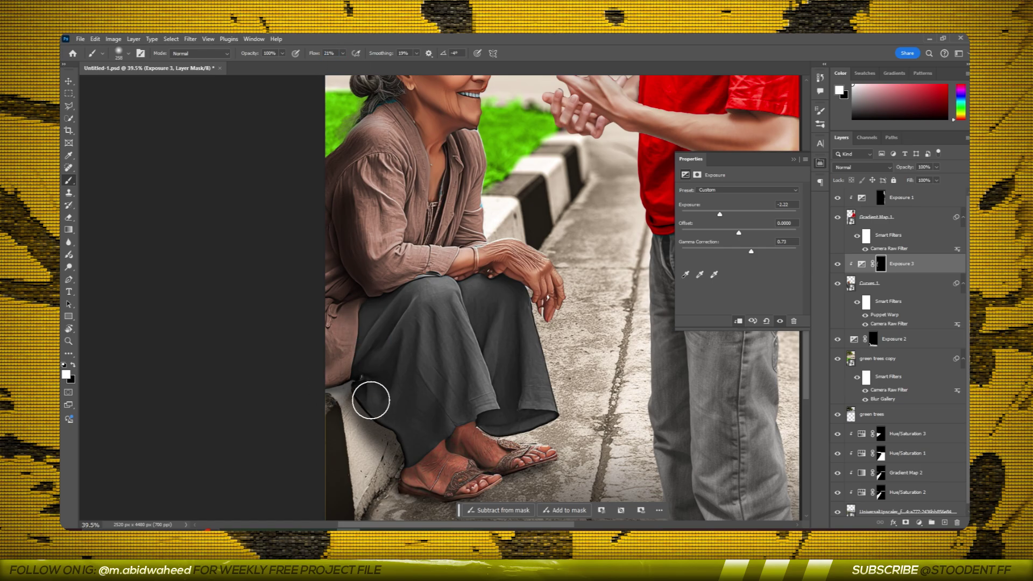
{"action": "scroll", "coordinate": [371, 400], "scroll_direction": "down", "scroll_amount": 2}
{"action": "scroll", "coordinate": [371, 400], "scroll_direction": "up", "scroll_amount": 2}
{"action": "key", "text": "ctrl+j"}
- Paint and erase the Exposure 3 copy mask to darken the man's arm and jeans
{"action": "scroll", "coordinate": [512, 183], "scroll_direction": "up", "scroll_amount": 1}
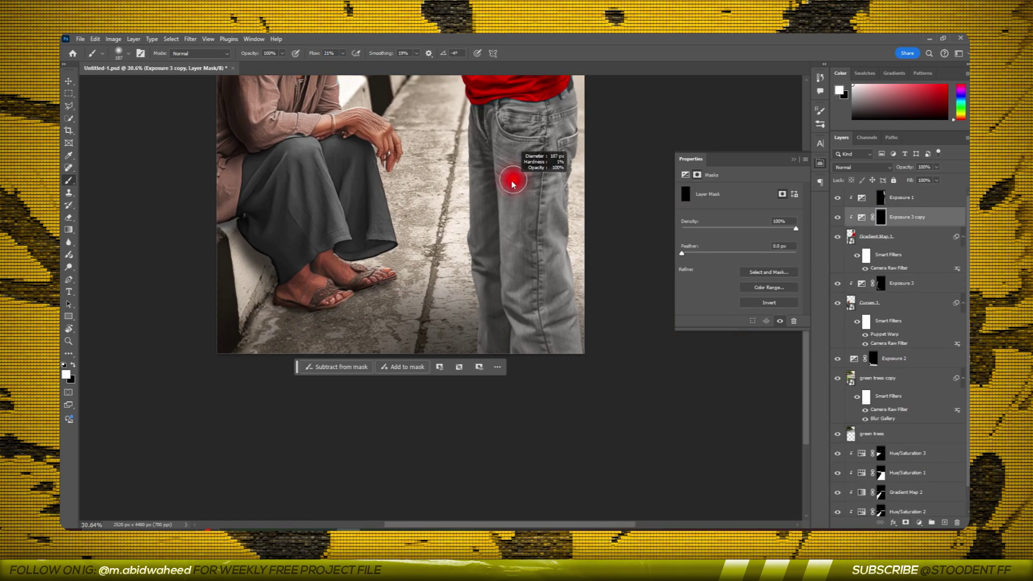
{"action": "scroll", "coordinate": [474, 161], "scroll_direction": "down", "scroll_amount": 3}
{"action": "scroll", "coordinate": [473, 219], "scroll_direction": "up", "scroll_amount": 3}
{"action": "scroll", "coordinate": [502, 201], "scroll_direction": "up", "scroll_amount": 1}
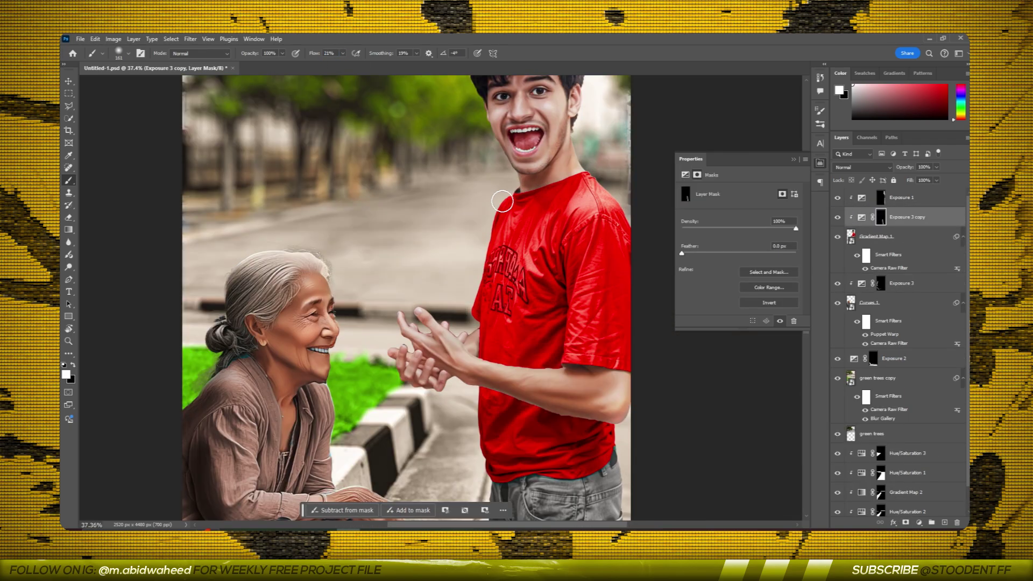
{"action": "left_click", "coordinate": [685, 175]}
{"action": "scroll", "coordinate": [399, 216], "scroll_direction": "down", "scroll_amount": 3}
{"action": "key", "text": "e"}
{"action": "scroll", "coordinate": [399, 199], "scroll_direction": "up", "scroll_amount": 4}
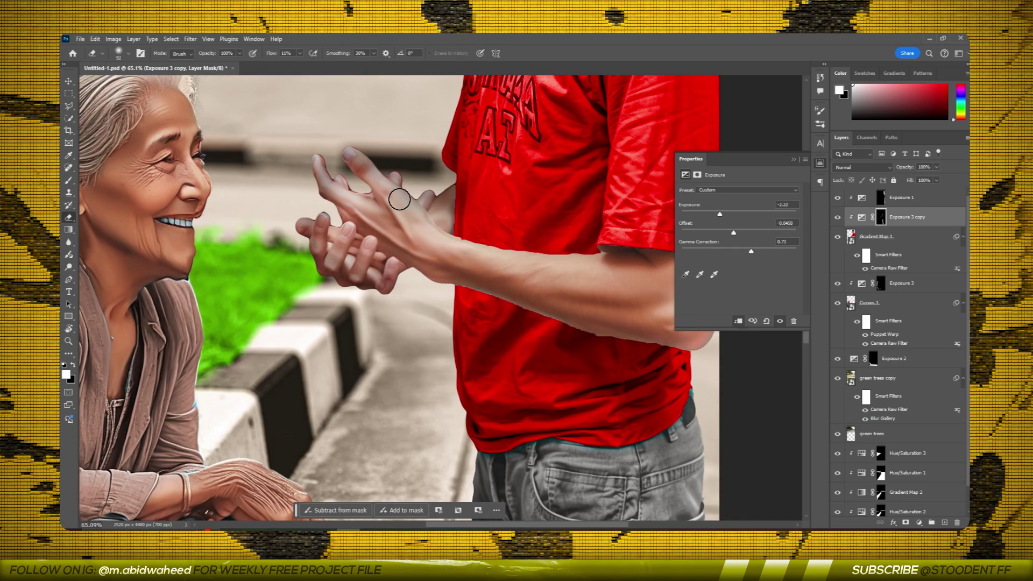
{"action": "scroll", "coordinate": [371, 278], "scroll_direction": "down", "scroll_amount": 3}
{"action": "scroll", "coordinate": [404, 269], "scroll_direction": "down", "scroll_amount": 1}
{"action": "scroll", "coordinate": [430, 264], "scroll_direction": "down", "scroll_amount": 1}
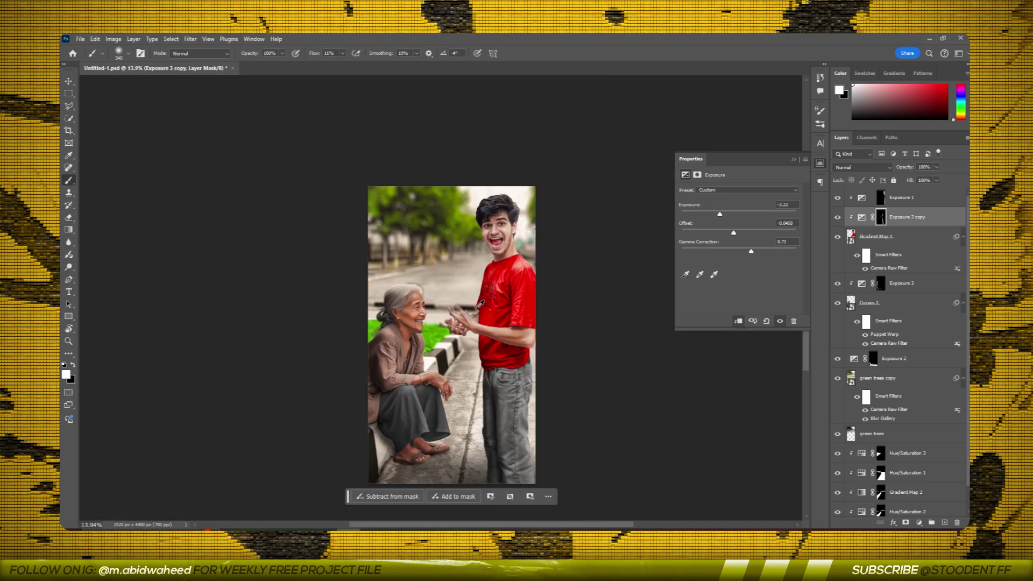
{"action": "scroll", "coordinate": [489, 249], "scroll_direction": "up", "scroll_amount": 4}
{"action": "scroll", "coordinate": [489, 250], "scroll_direction": "down", "scroll_amount": 4}
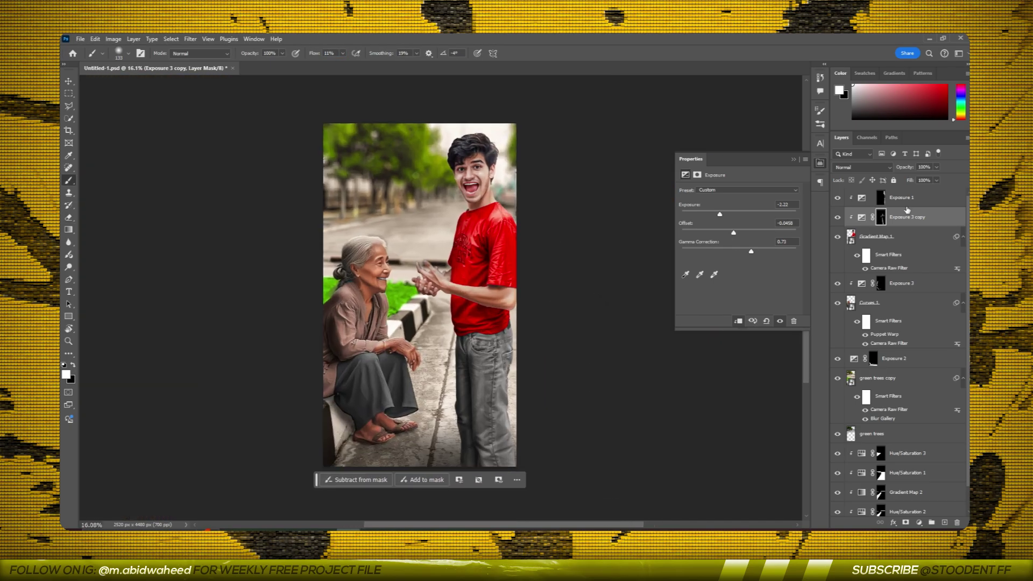
- Erase remaining mask strokes and drop the money stack image onto the canvas
{"action": "key", "text": "e"}
{"action": "scroll", "coordinate": [538, 258], "scroll_direction": "up", "scroll_amount": 3}
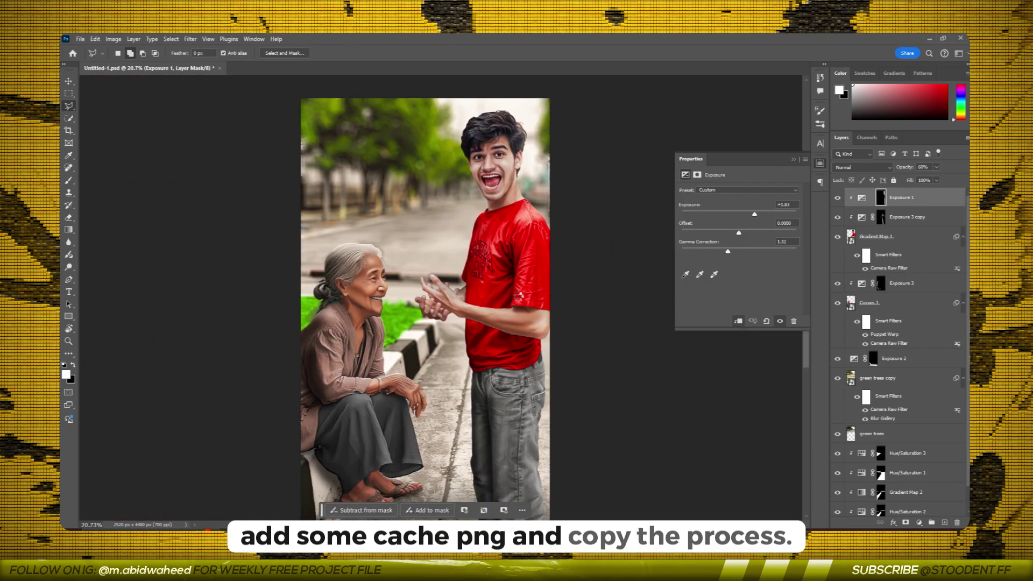
{"action": "left_click_drag", "start_coordinate": [275, 487], "coordinate": [416, 321]}
{"action": "scroll", "coordinate": [583, 321], "scroll_direction": "up", "scroll_amount": 1}
- Scale the money stack onto the man's hands and combine the copies into one smart object
{"action": "mouse_move", "coordinate": [583, 322]}
{"action": "left_mouse_down"}
{"action": "mouse_move", "coordinate": [471, 322]}
{"action": "mouse_move", "coordinate": [460, 277]}
{"action": "left_mouse_up"}
{"action": "scroll", "coordinate": [410, 322], "scroll_direction": "up", "scroll_amount": 3}
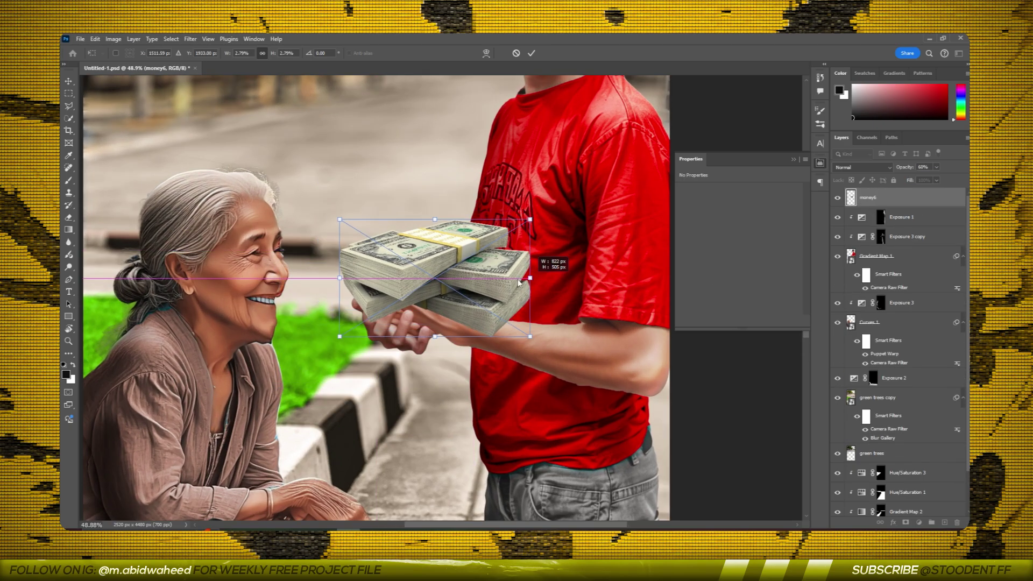
{"action": "left_click_drag", "start_coordinate": [531, 278], "coordinate": [495, 263]}
{"action": "scroll", "coordinate": [485, 269], "scroll_direction": "up", "scroll_amount": 2}
{"action": "key", "text": "Return"}
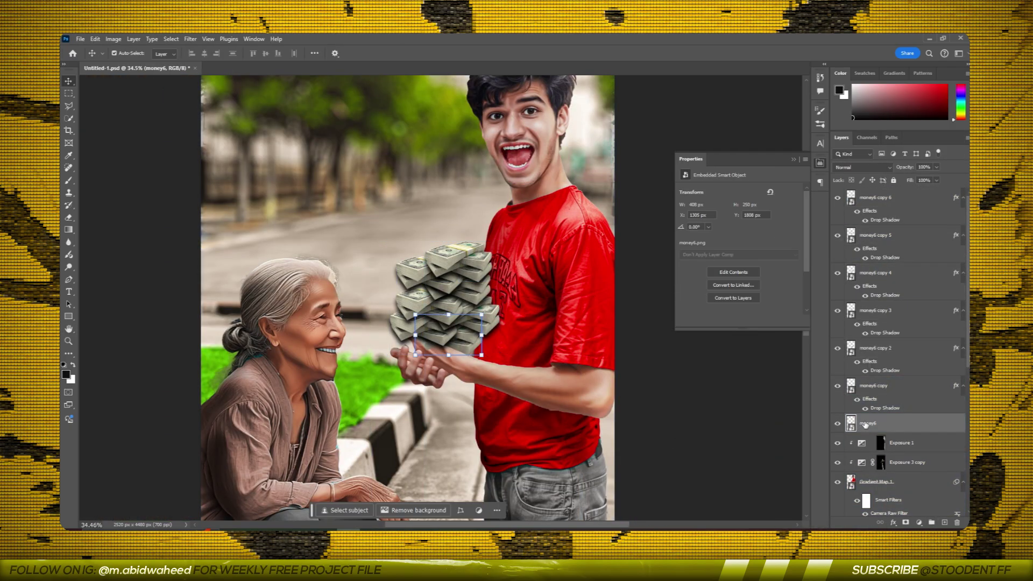
{"action": "right_click", "coordinate": [867, 197]}
{"action": "left_click", "coordinate": [917, 398]}
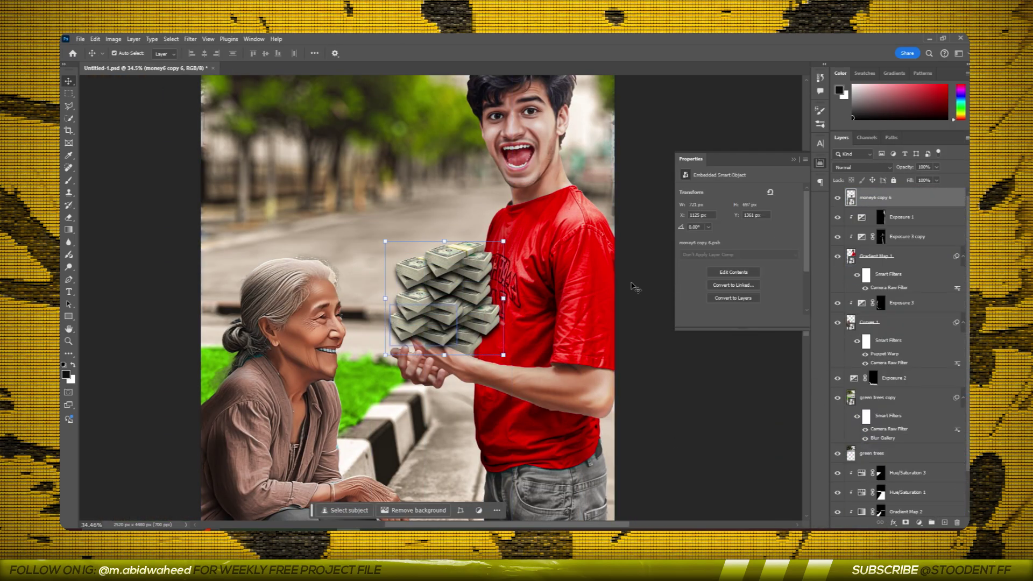
- Apply a Gradient Map to the money with its light stop set to bright green
{"action": "left_click", "coordinate": [113, 38]}
{"action": "mouse_move", "coordinate": [129, 63]}
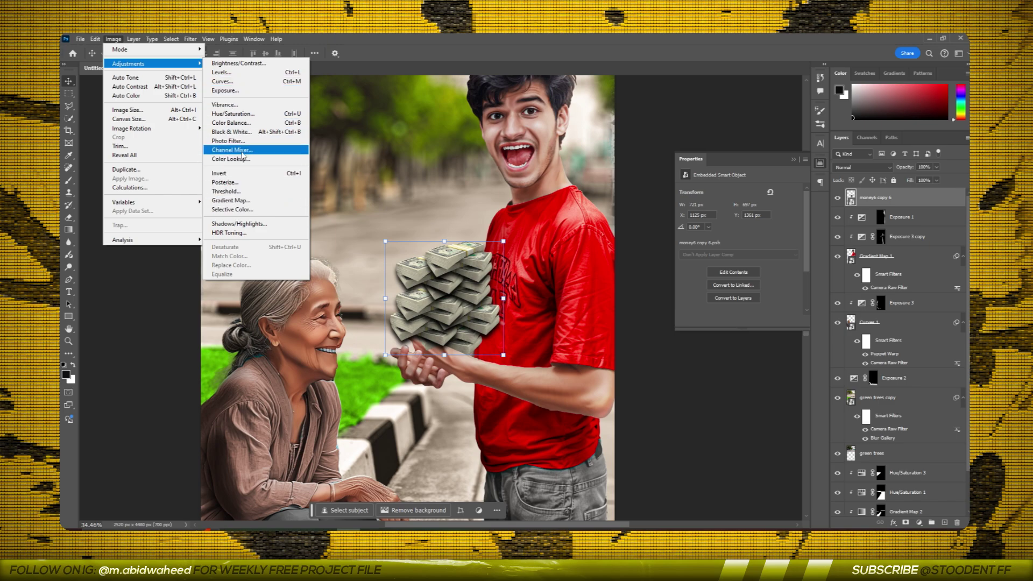
{"action": "left_click", "coordinate": [241, 200]}
{"action": "left_click", "coordinate": [487, 183]}
{"action": "left_click", "coordinate": [871, 295]}
{"action": "double_click", "coordinate": [871, 295]}
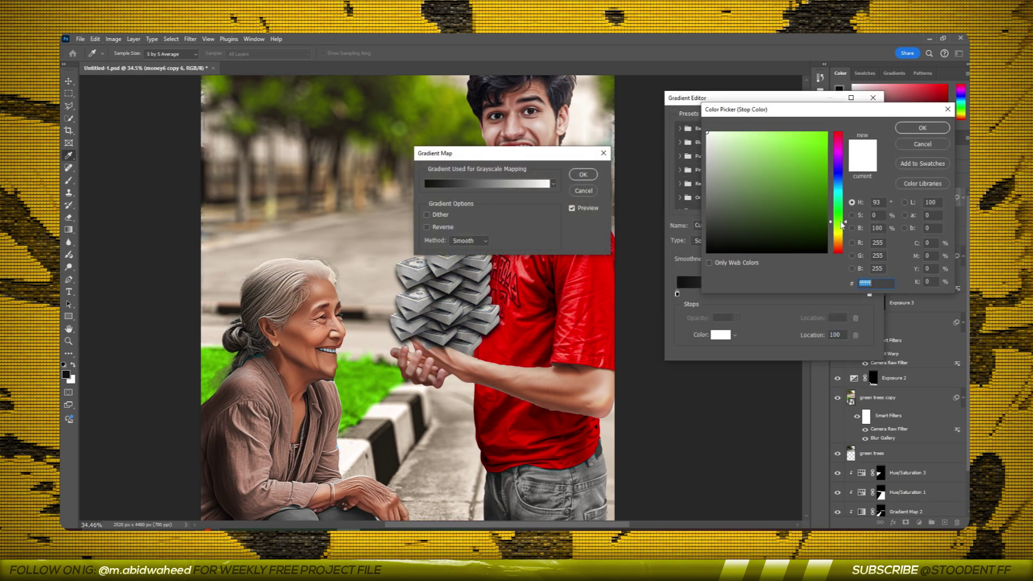
{"action": "left_click", "coordinate": [824, 153]}
{"action": "left_click_drag", "start_coordinate": [798, 136], "coordinate": [800, 132]}
{"action": "left_click_drag", "start_coordinate": [841, 221], "coordinate": [841, 217]}
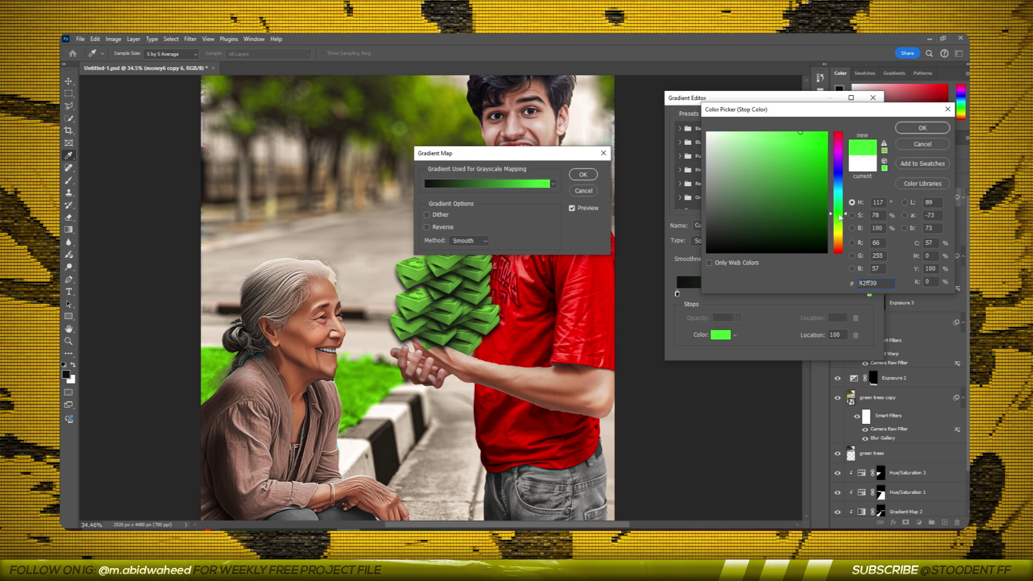
{"action": "left_click", "coordinate": [910, 132]}
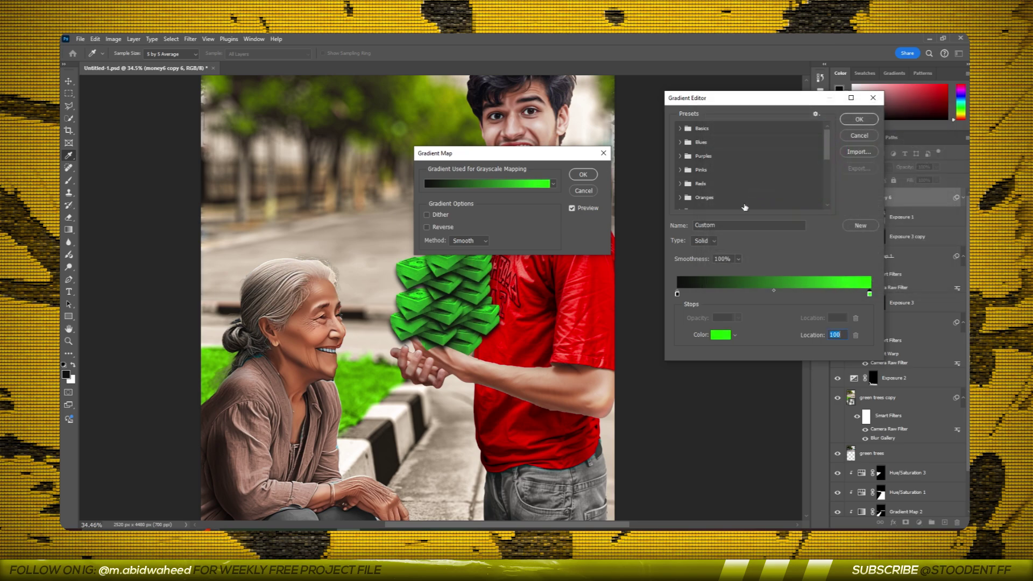
- Move the green stop to about 72%, add a white ffffff end stop, and shift the dark stop left
{"action": "left_click_drag", "start_coordinate": [867, 295], "coordinate": [817, 295]}
{"action": "left_click", "coordinate": [870, 295]}
{"action": "double_click", "coordinate": [870, 294]}
{"action": "type", "text": "ffffff"}
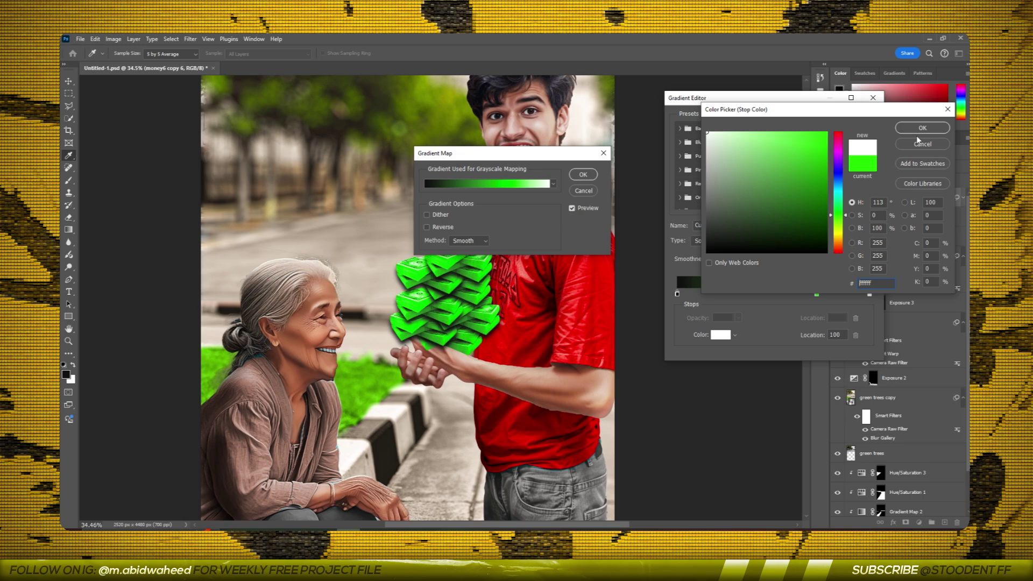
{"action": "left_click", "coordinate": [921, 129]}
{"action": "left_click", "coordinate": [859, 119]}
{"action": "left_click_drag", "start_coordinate": [446, 154], "coordinate": [662, 120]}
{"action": "left_click", "coordinate": [777, 154]}
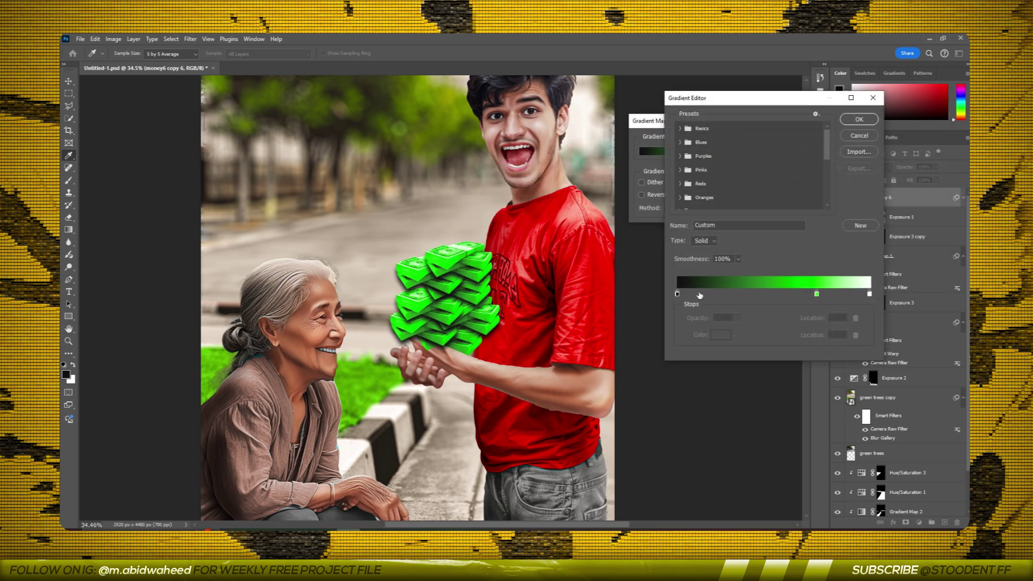
{"action": "left_click_drag", "start_coordinate": [746, 295], "coordinate": [704, 298]}
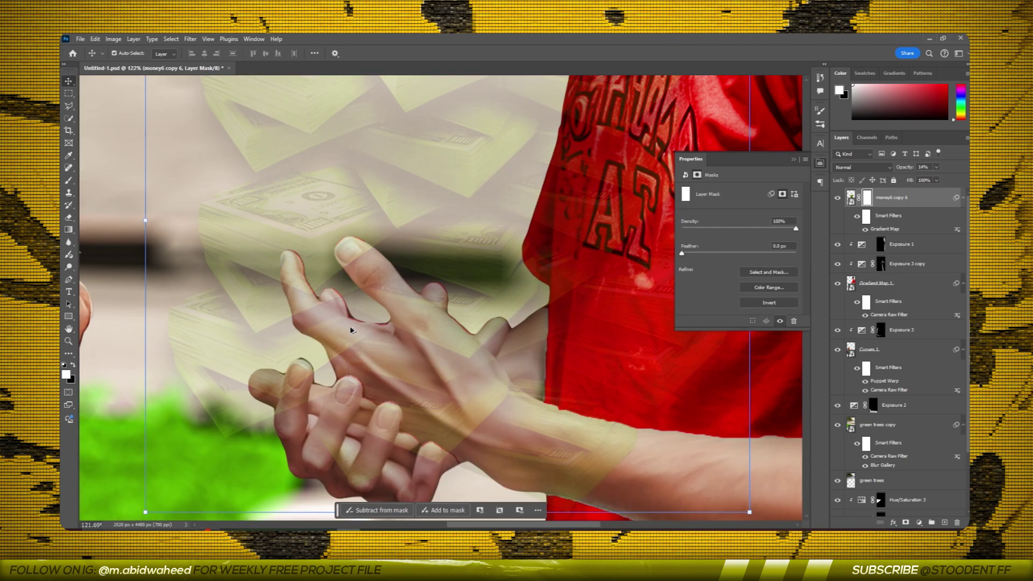
- Select the man's fingers with Quick Selection and Lasso, then target the money stack layer
{"action": "left_click", "coordinate": [350, 330]}
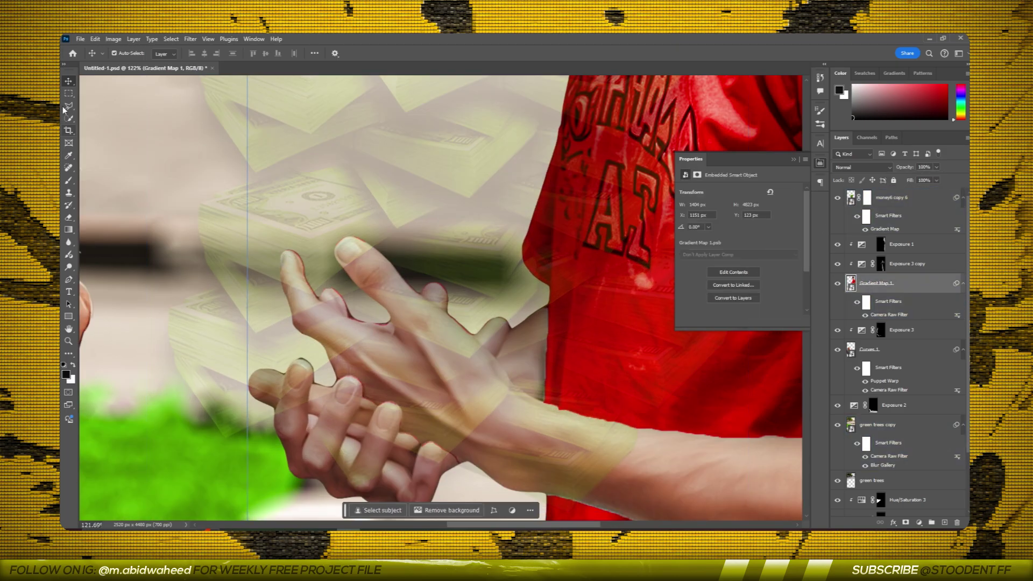
{"action": "key", "text": "w"}
{"action": "left_click", "coordinate": [368, 262]}
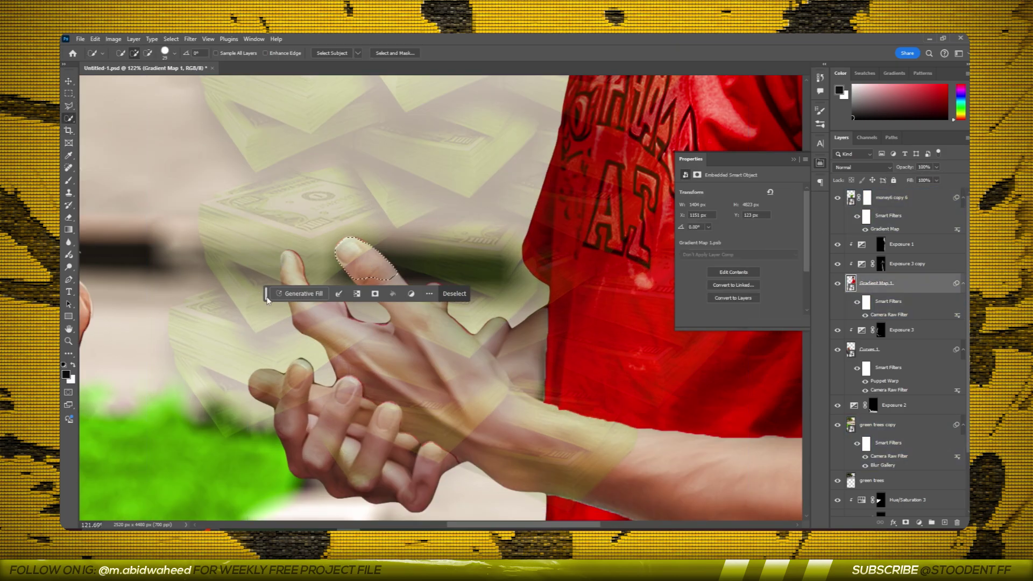
{"action": "left_click", "coordinate": [384, 304]}
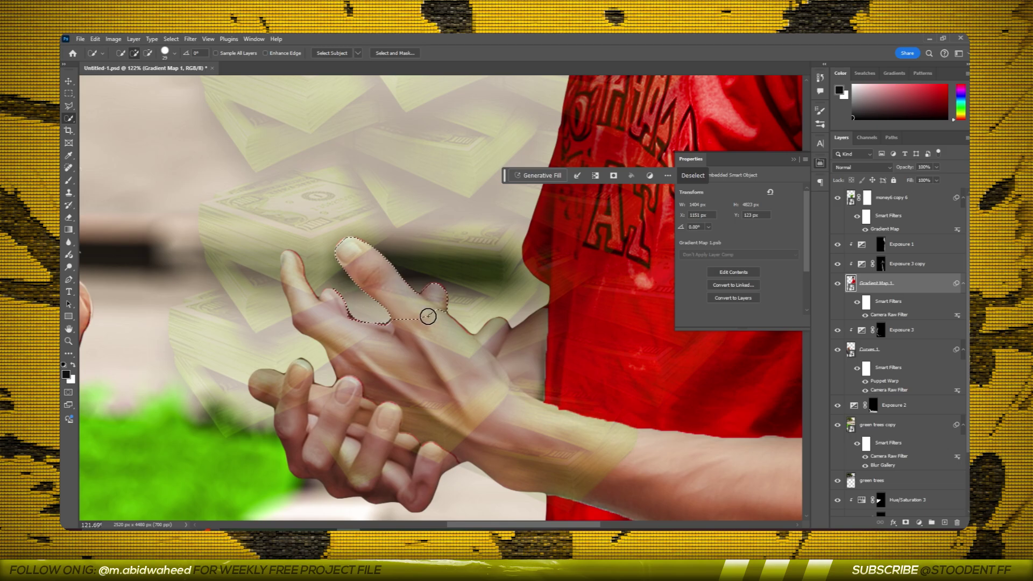
{"action": "scroll", "coordinate": [501, 381], "scroll_direction": "up", "scroll_amount": 3}
{"action": "scroll", "coordinate": [341, 439], "scroll_direction": "up", "scroll_amount": 3}
{"action": "key", "text": "l"}
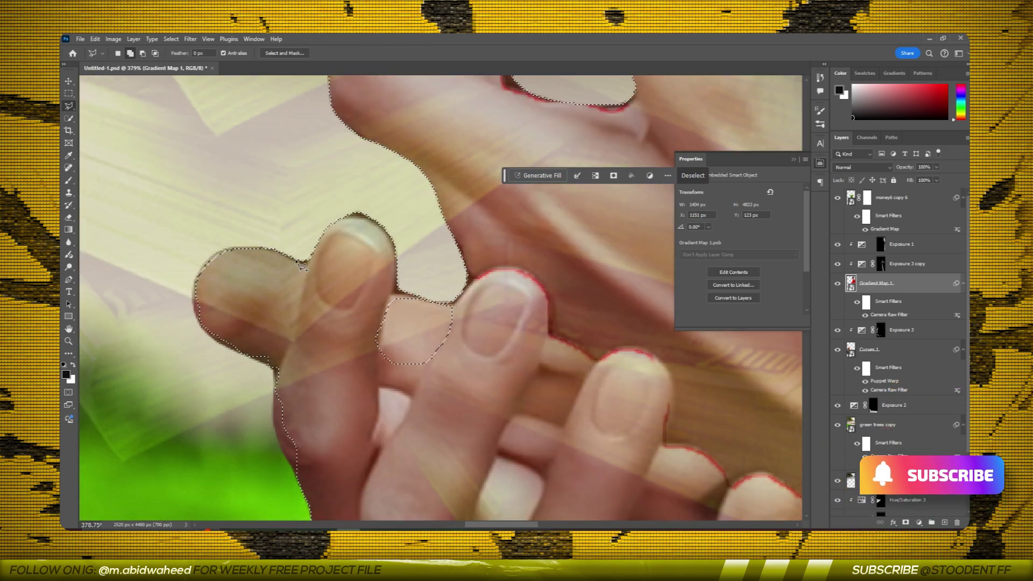
{"action": "left_click_drag", "start_coordinate": [376, 434], "coordinate": [425, 331]}
{"action": "scroll", "coordinate": [425, 331], "scroll_direction": "down", "scroll_amount": 3}
{"action": "scroll", "coordinate": [422, 263], "scroll_direction": "up", "scroll_amount": 3}
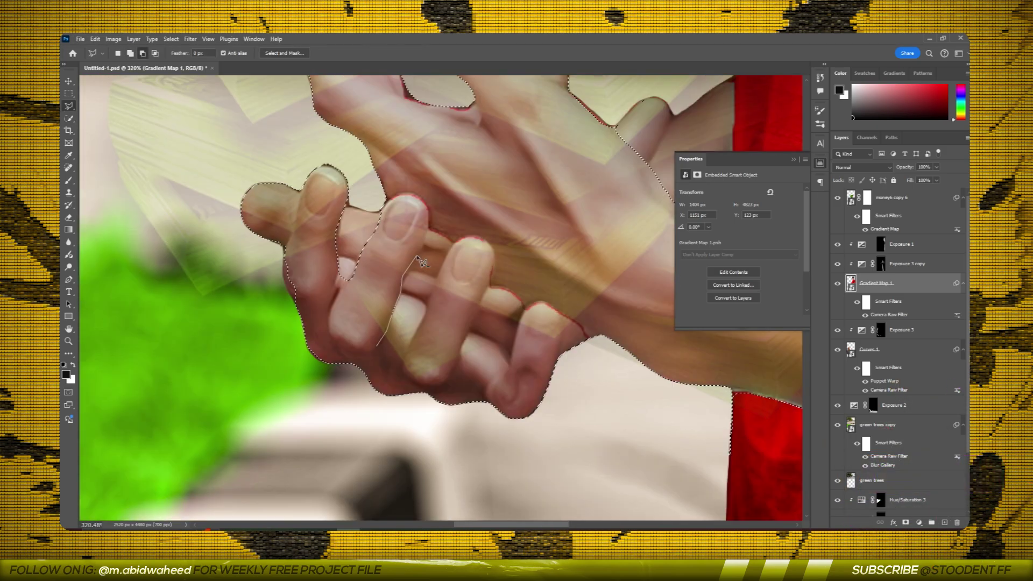
{"action": "scroll", "coordinate": [376, 369], "scroll_direction": "down", "scroll_amount": 5}
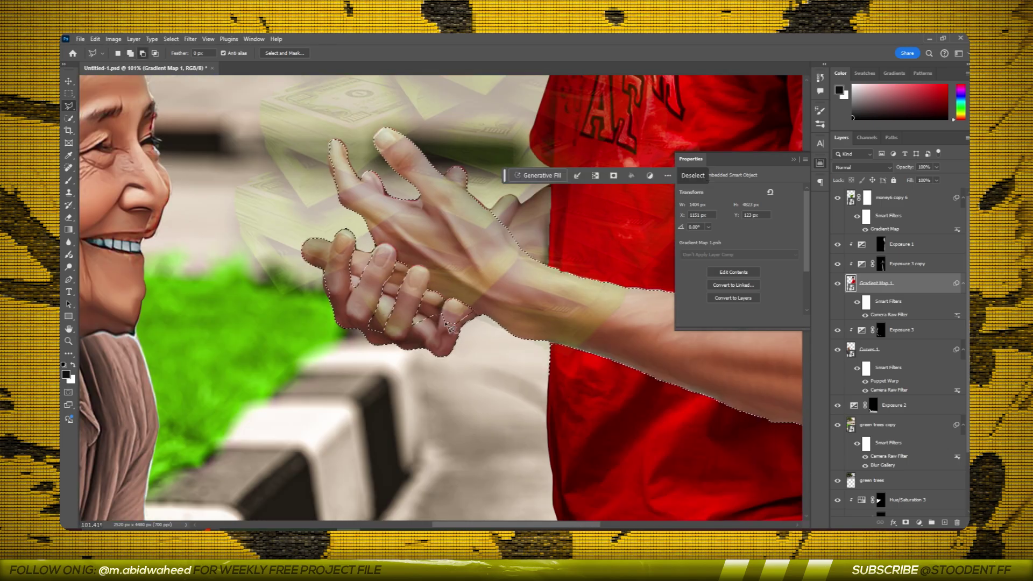
{"action": "left_click", "coordinate": [542, 179], "text": "ctrl"}
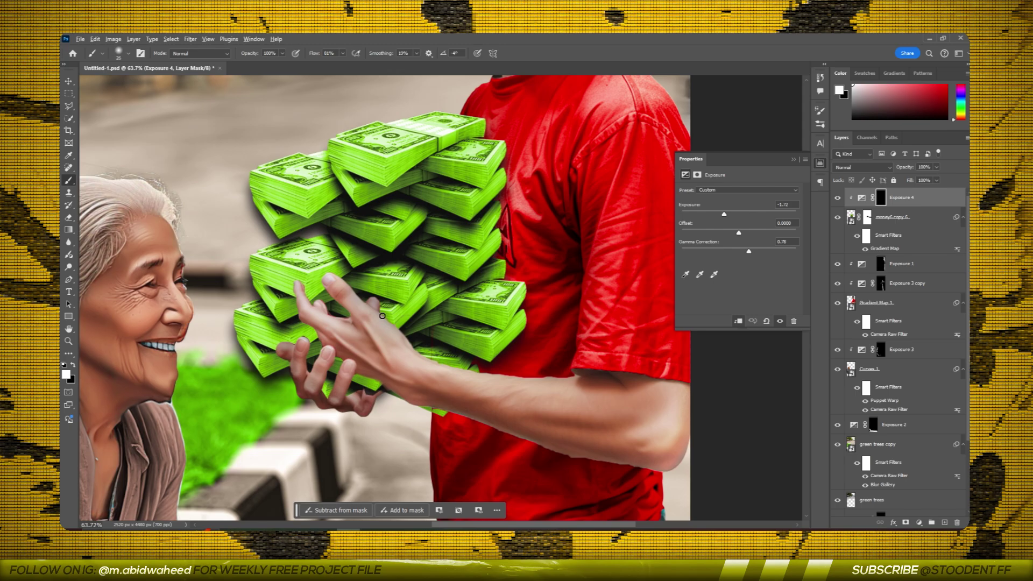
- Zoom in on the man's fingers gripping the cash and select the money6 copy 6 layer mask
{"action": "scroll", "coordinate": [405, 292], "scroll_direction": "up", "scroll_amount": 2}
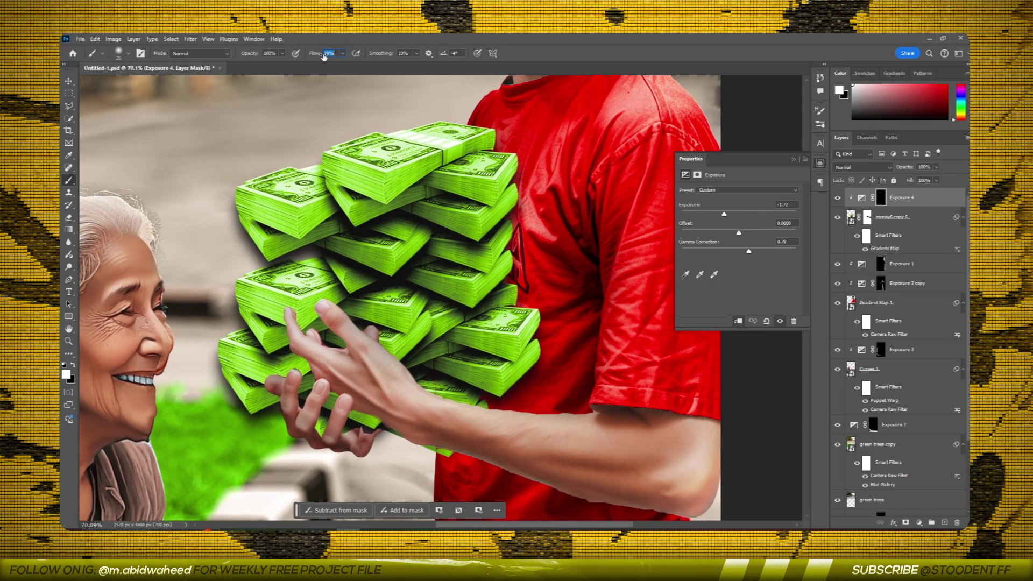
{"action": "left_click_drag", "start_coordinate": [323, 56], "coordinate": [322, 57]}
{"action": "scroll", "coordinate": [389, 312], "scroll_direction": "left", "scroll_amount": 1}
{"action": "scroll", "coordinate": [366, 318], "scroll_direction": "up", "scroll_amount": 3}
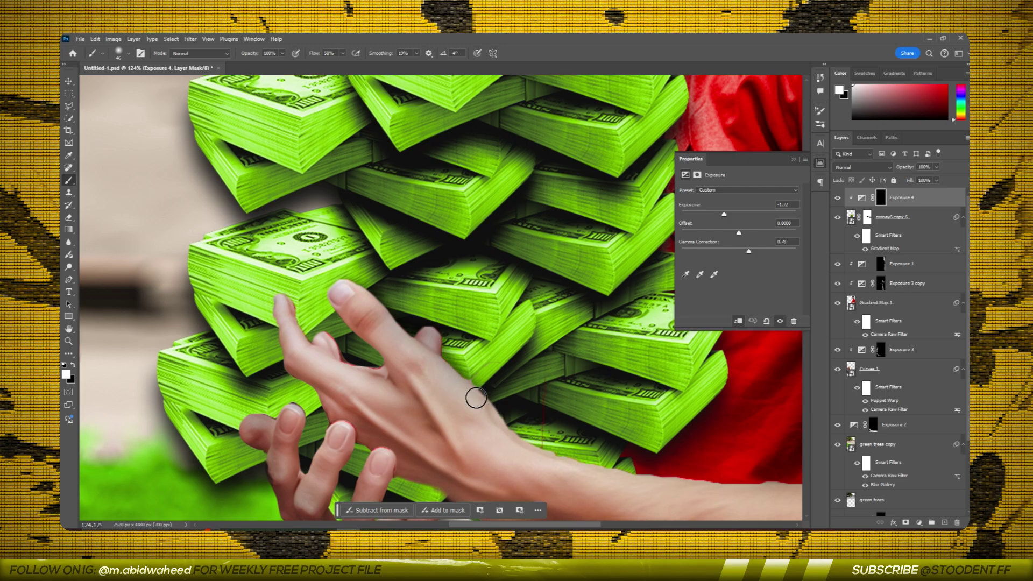
{"action": "scroll", "coordinate": [652, 483], "scroll_direction": "down", "scroll_amount": 3}
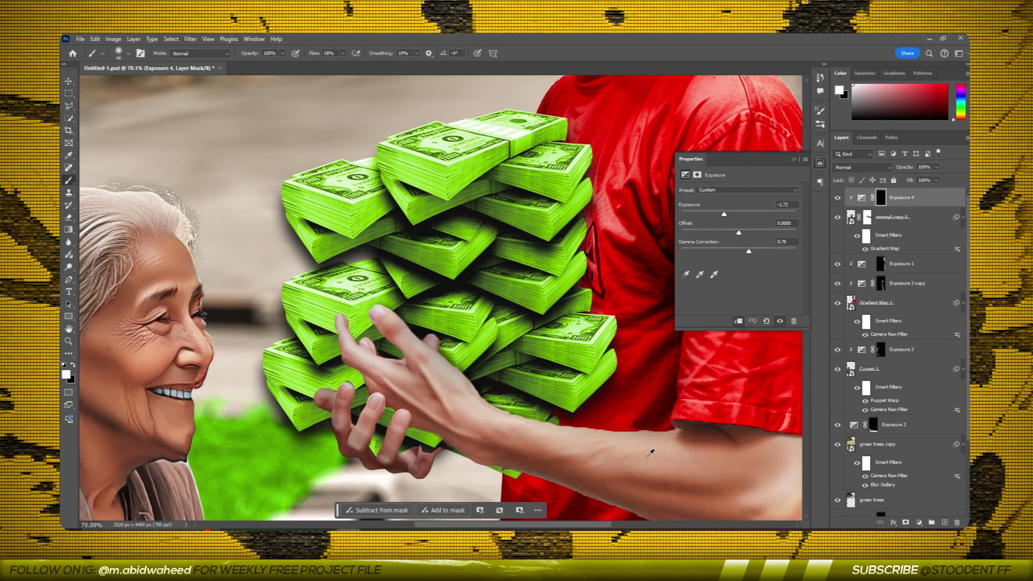
{"action": "scroll", "coordinate": [552, 421], "scroll_direction": "up", "scroll_amount": 2}
{"action": "scroll", "coordinate": [357, 320], "scroll_direction": "up", "scroll_amount": 1}
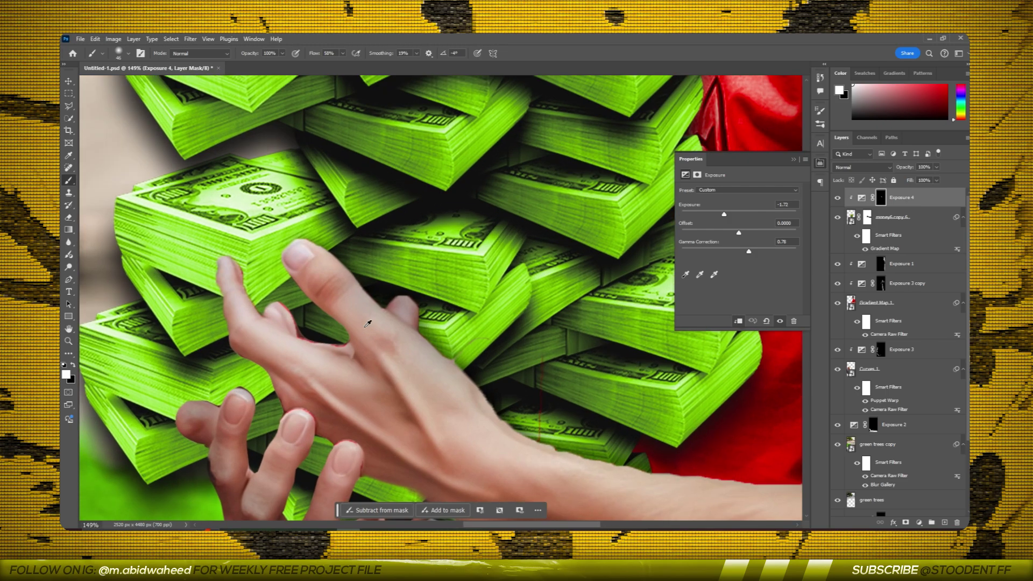
{"action": "scroll", "coordinate": [421, 272], "scroll_direction": "up", "scroll_amount": 1}
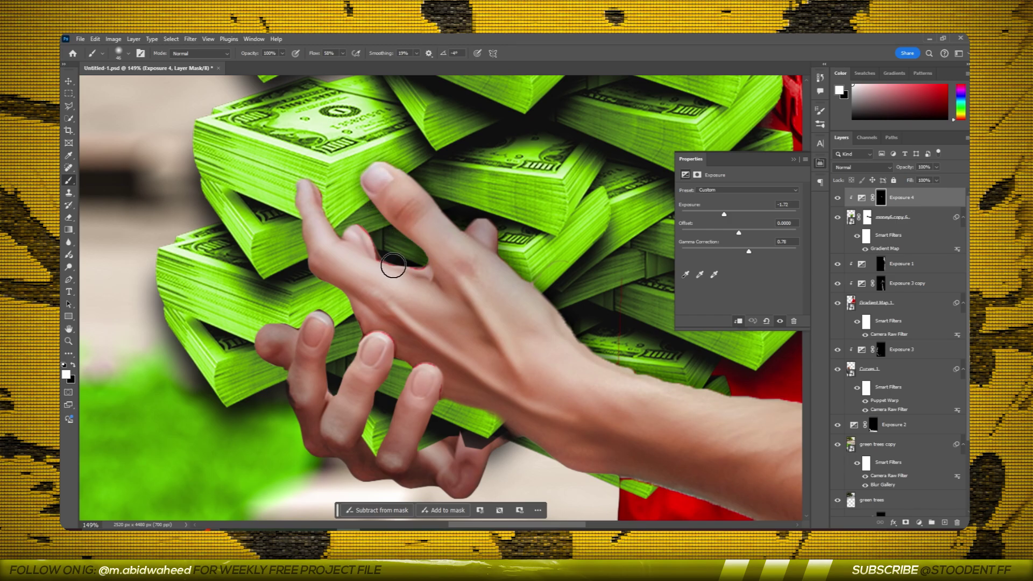
{"action": "scroll", "coordinate": [416, 268], "scroll_direction": "up", "scroll_amount": 1}
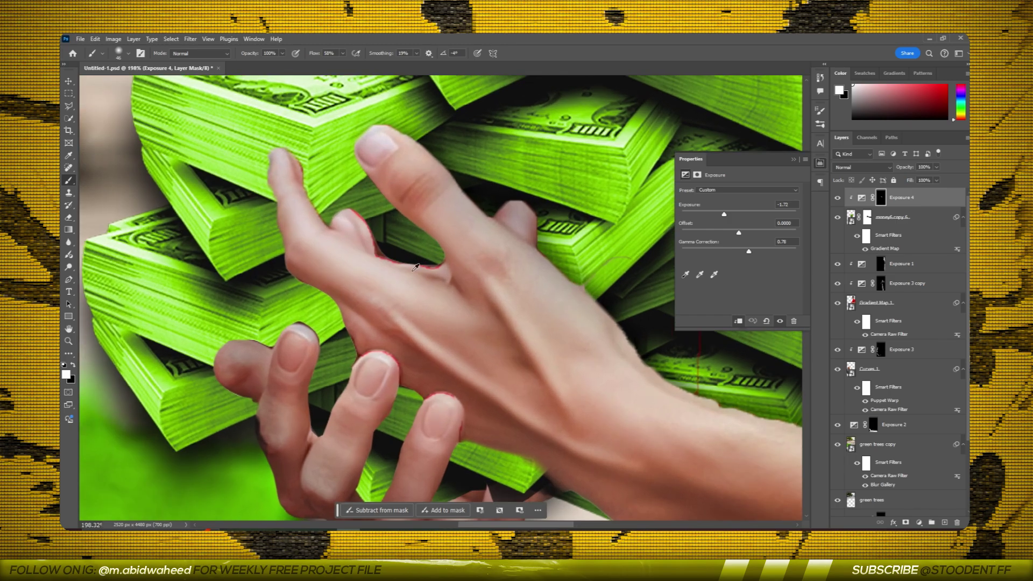
{"action": "left_click", "coordinate": [867, 217]}
{"action": "scroll", "coordinate": [334, 208], "scroll_direction": "up", "scroll_amount": 2}
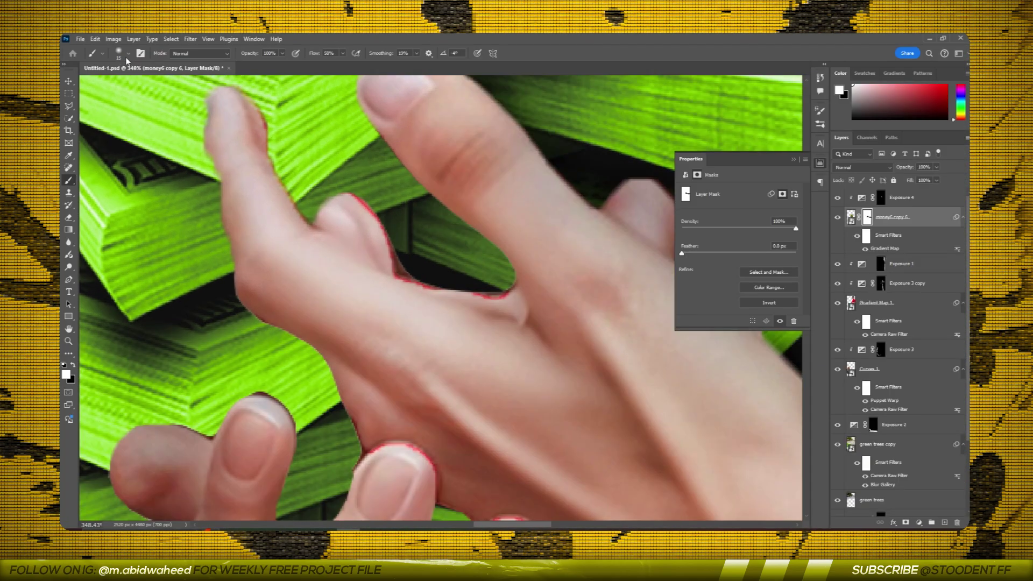
{"action": "left_click", "coordinate": [128, 53]}
{"action": "left_click_drag", "start_coordinate": [153, 92], "coordinate": [159, 93]}
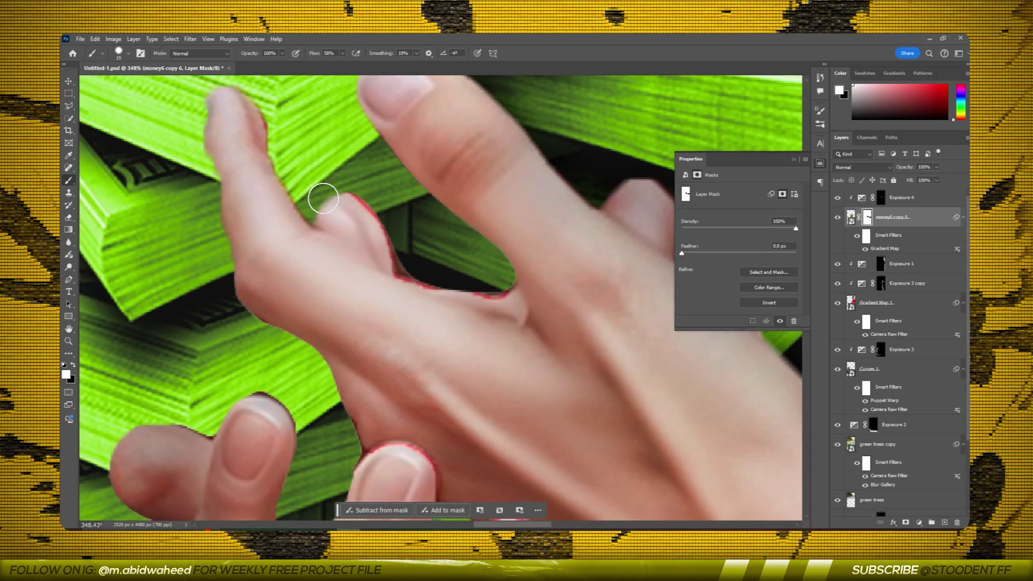
{"action": "left_click_drag", "start_coordinate": [331, 231], "coordinate": [245, 229]}
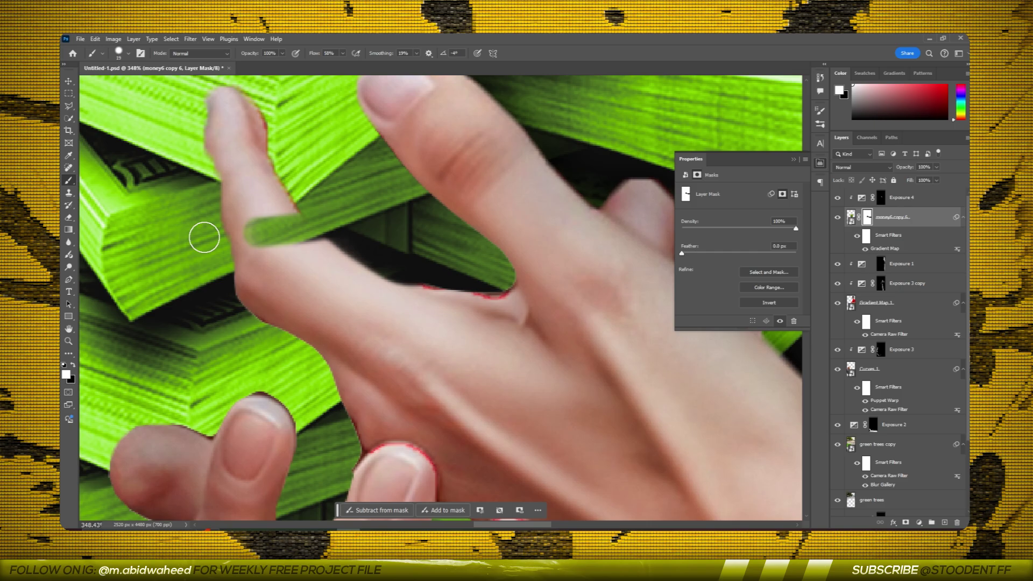
{"action": "key", "text": "ctrl+z"}
{"action": "scroll", "coordinate": [457, 231], "scroll_direction": "right", "scroll_amount": 3}
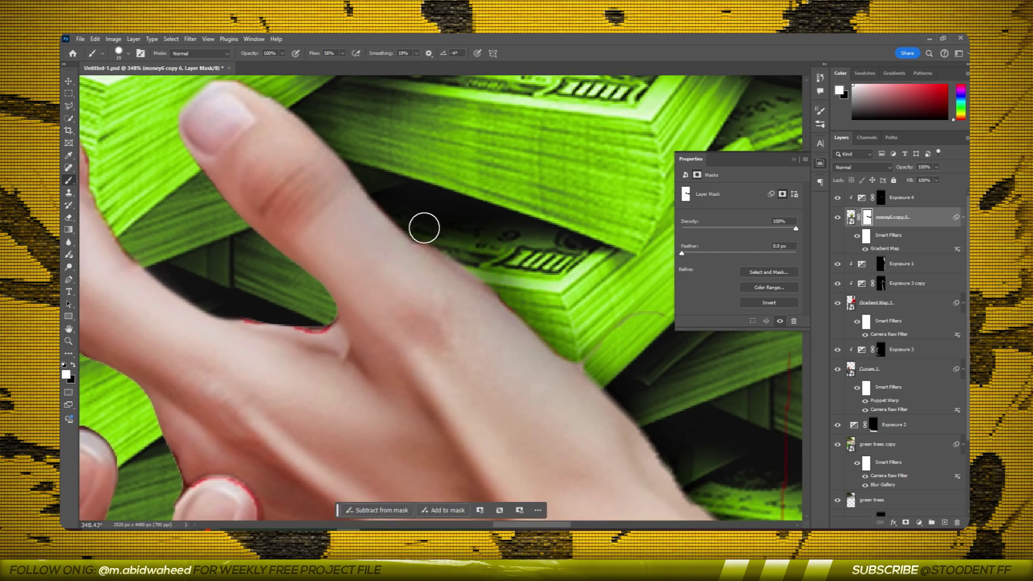
{"action": "scroll", "coordinate": [608, 280], "scroll_direction": "down", "scroll_amount": 3}
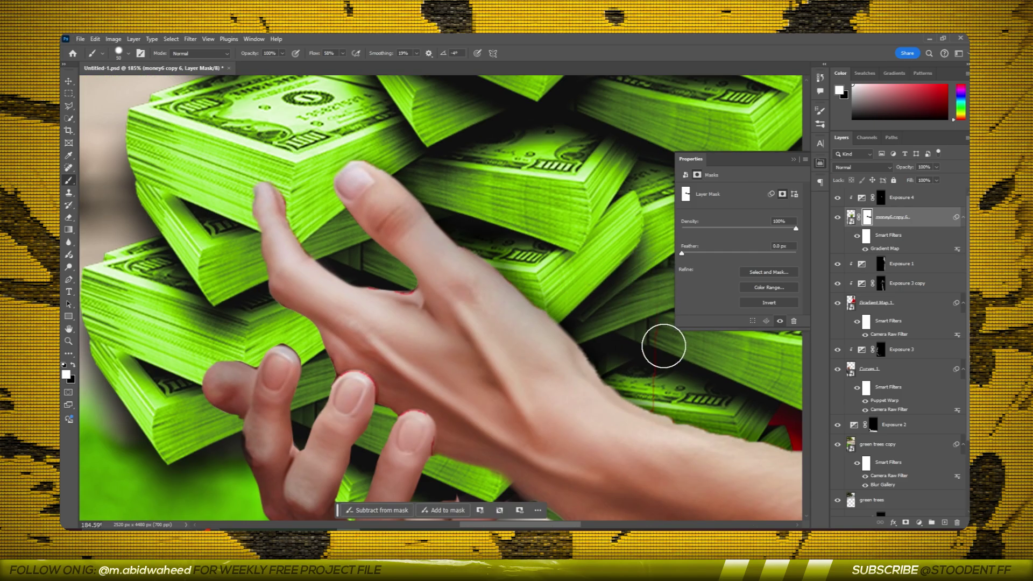
{"action": "left_click_drag", "start_coordinate": [664, 346], "coordinate": [512, 274]}
{"action": "scroll", "coordinate": [531, 305], "scroll_direction": "down", "scroll_amount": 5}
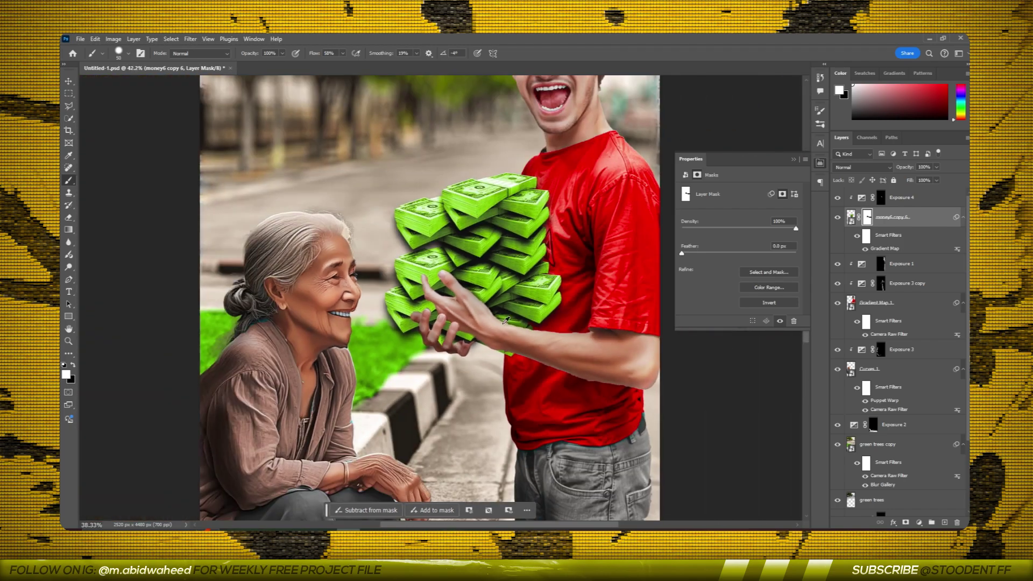
{"action": "scroll", "coordinate": [484, 269], "scroll_direction": "up", "scroll_amount": 2}
- Select the Exposure 4 adjustment layer and toggle its effect to compare
{"action": "scroll", "coordinate": [484, 269], "scroll_direction": "up", "scroll_amount": 3}
{"action": "left_click", "coordinate": [884, 207]}
{"action": "key", "text": "e"}
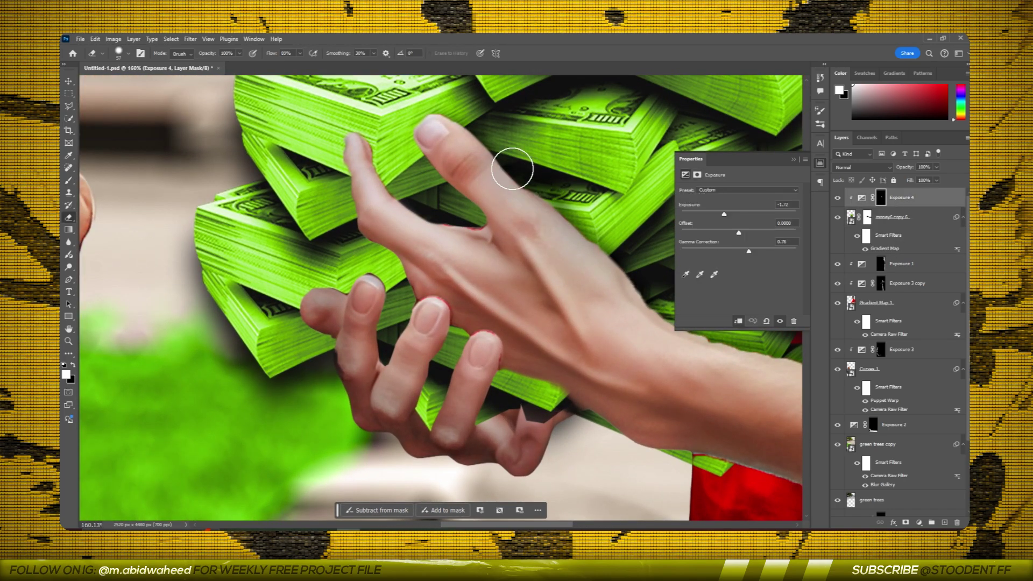
{"action": "left_click", "coordinate": [838, 198]}
{"action": "left_click", "coordinate": [838, 198]}
- Set a soft brush to 20% flow, then stamp a merged layer into Camera Raw
{"action": "key", "text": "b"}
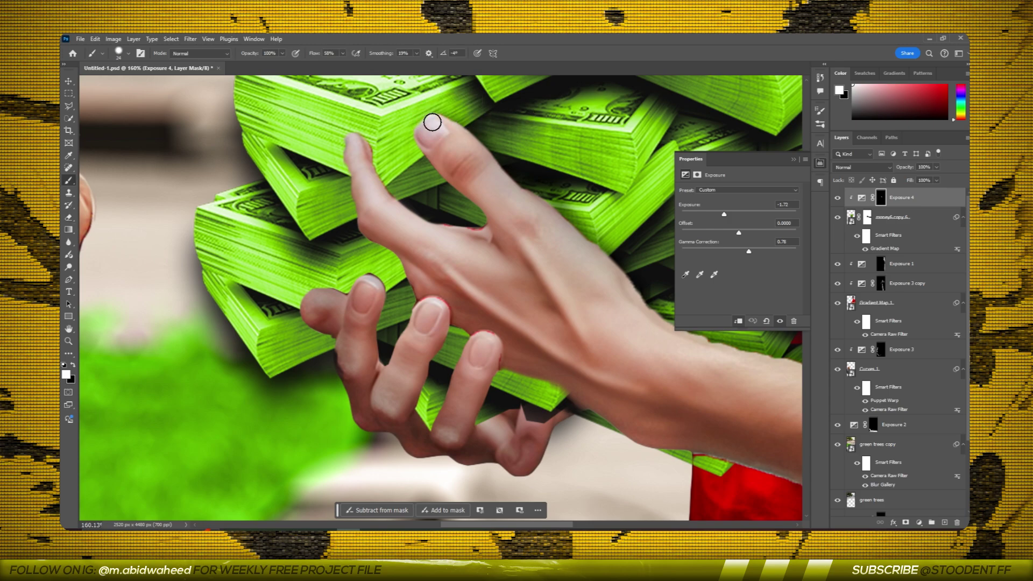
{"action": "left_click", "coordinate": [119, 52]}
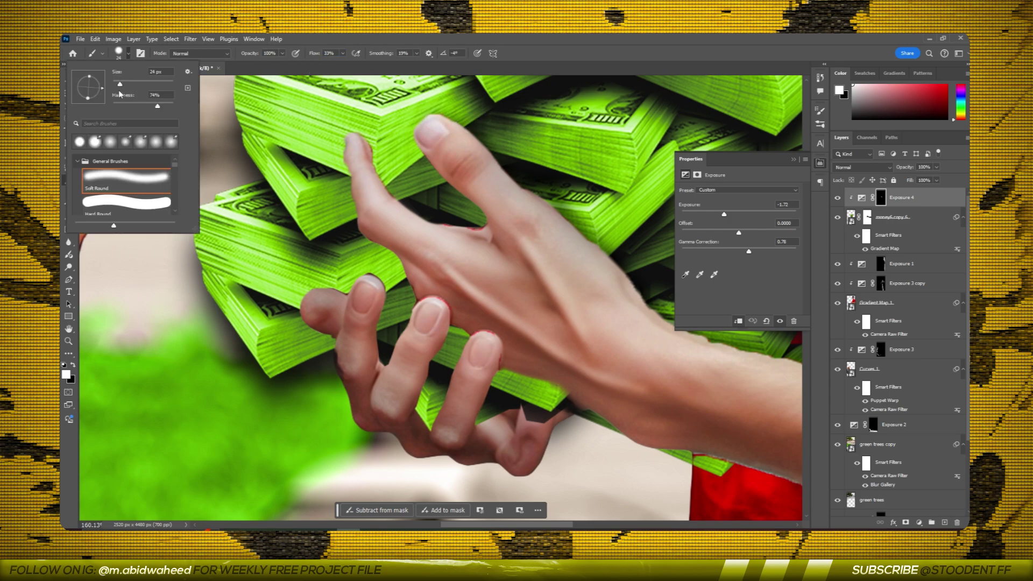
{"action": "left_click", "coordinate": [329, 53]}
{"action": "type", "text": "71"}
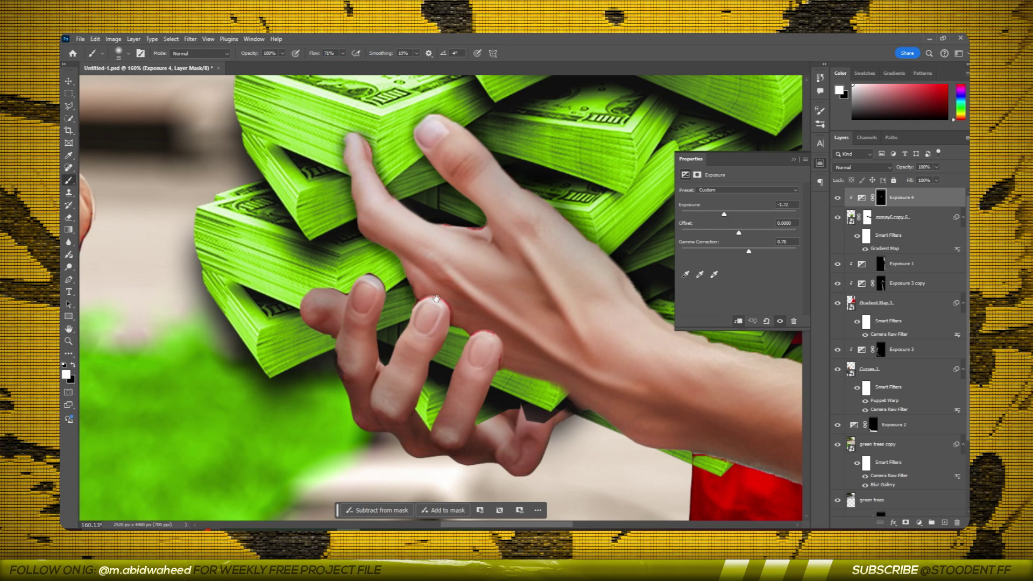
{"action": "scroll", "coordinate": [436, 299], "scroll_direction": "up", "scroll_amount": 2}
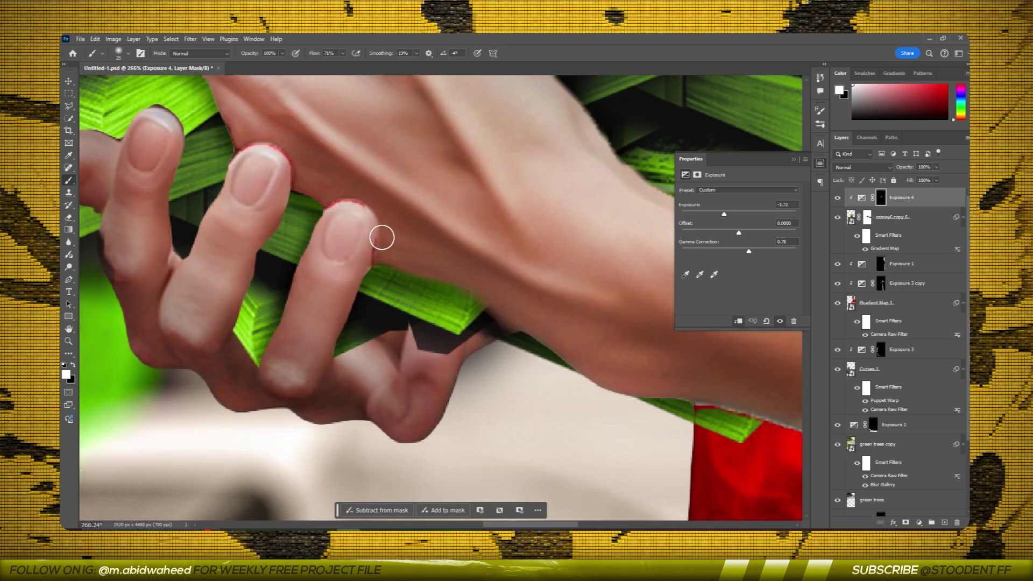
{"action": "scroll", "coordinate": [265, 145], "scroll_direction": "down", "scroll_amount": 3}
{"action": "key", "text": "shift+2"}
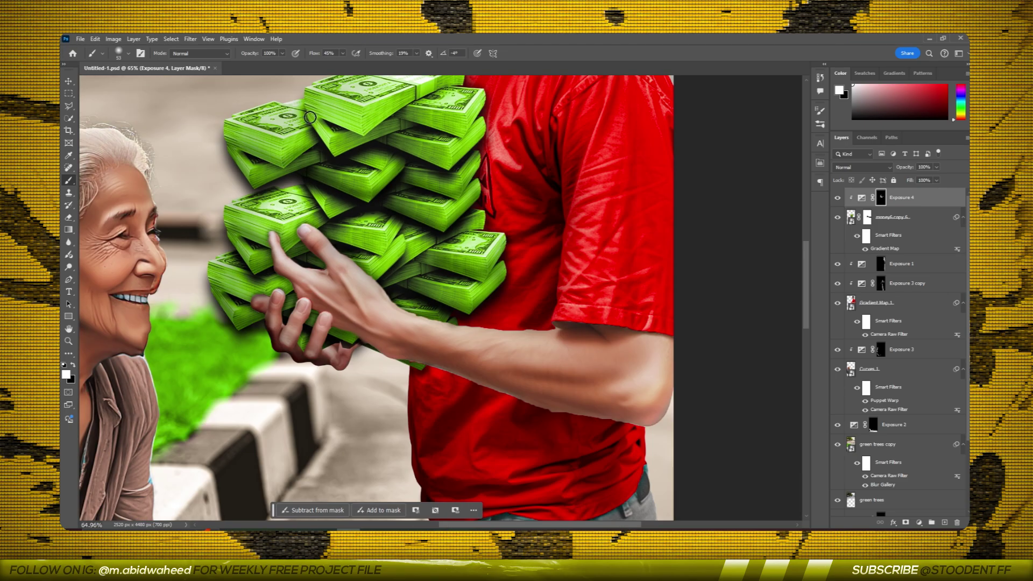
{"action": "key", "text": "ctrl+shift+a"}
- In Camera Raw, raise Shadows to +43 and lower Highlights to -58, reviewing Color and Detail
{"action": "left_click", "coordinate": [741, 192]}
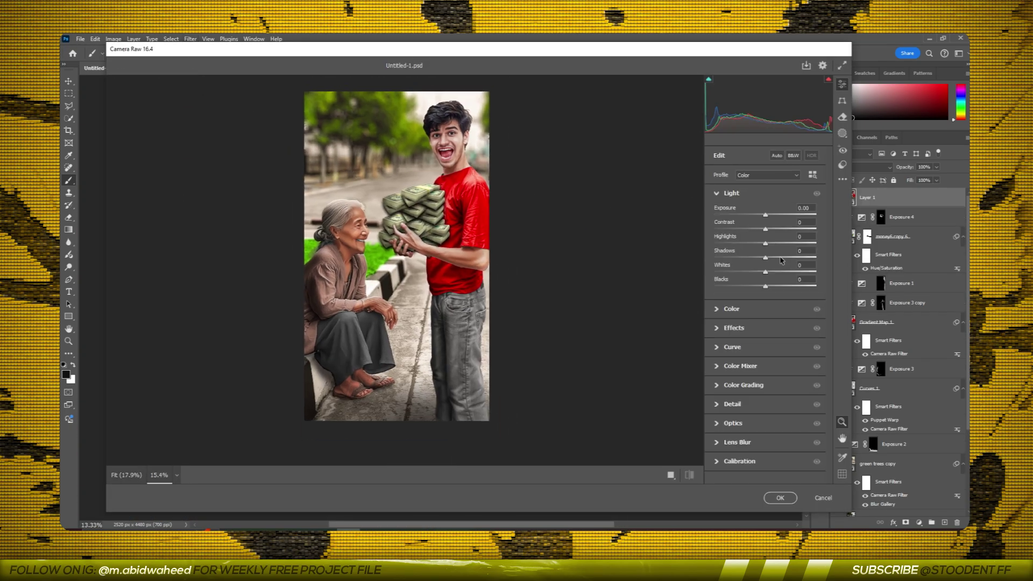
{"action": "left_click_drag", "start_coordinate": [782, 260], "coordinate": [788, 260]}
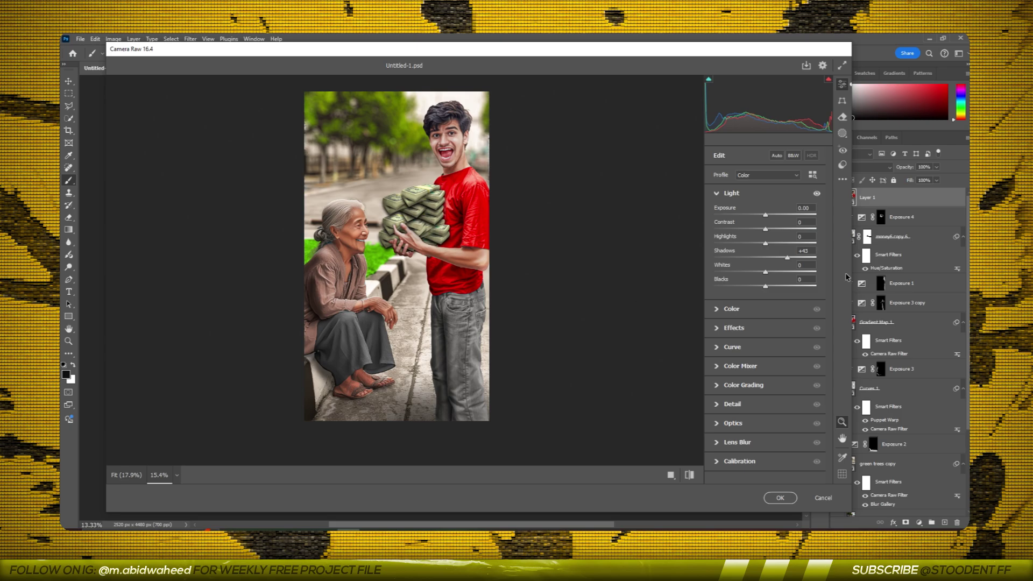
{"action": "left_click_drag", "start_coordinate": [750, 245], "coordinate": [736, 244]}
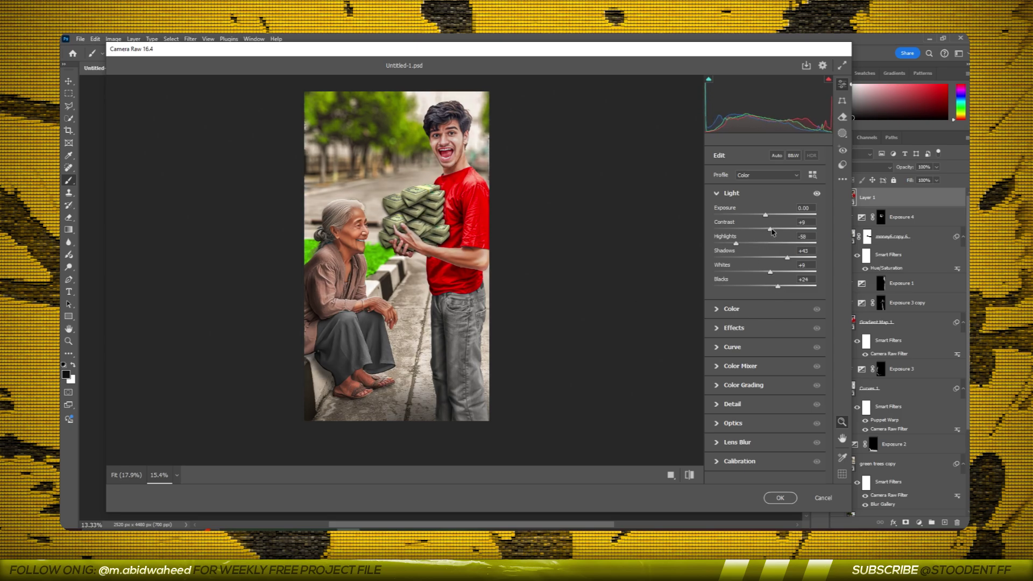
{"action": "left_click", "coordinate": [732, 308]}
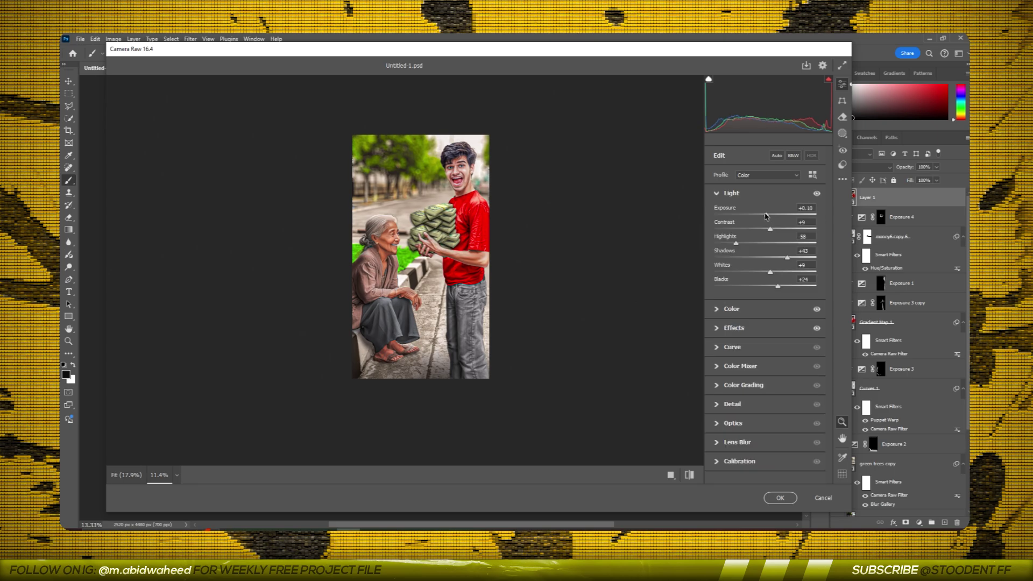
{"action": "left_click", "coordinate": [732, 212]}
{"action": "left_click", "coordinate": [745, 308]}
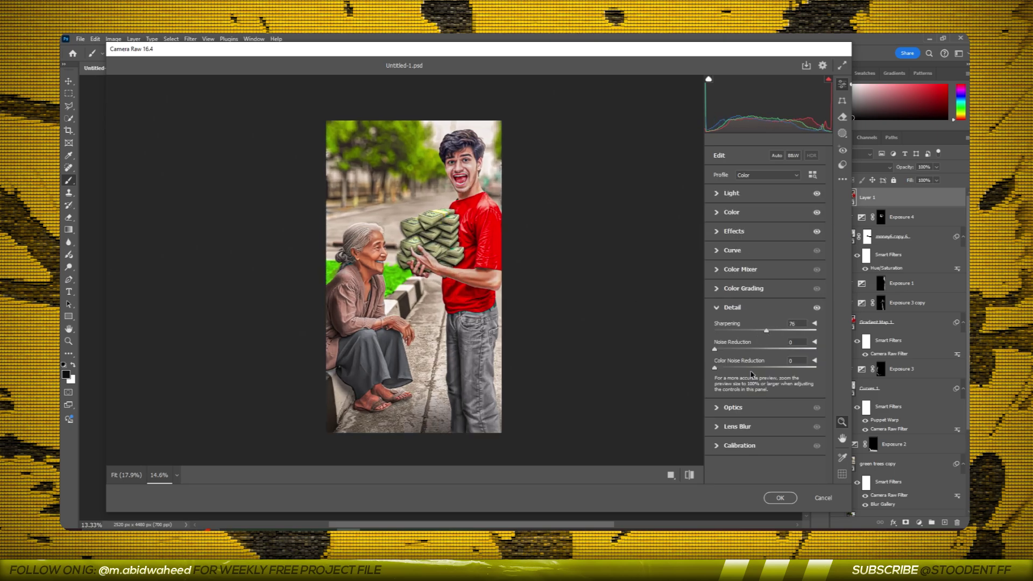
{"action": "left_click", "coordinate": [733, 307]}
- Review Color Mixer and Color Grading, shift the Calibration Green Primary hue to -38, and apply
{"action": "left_click", "coordinate": [741, 269]}
{"action": "left_click", "coordinate": [753, 288]}
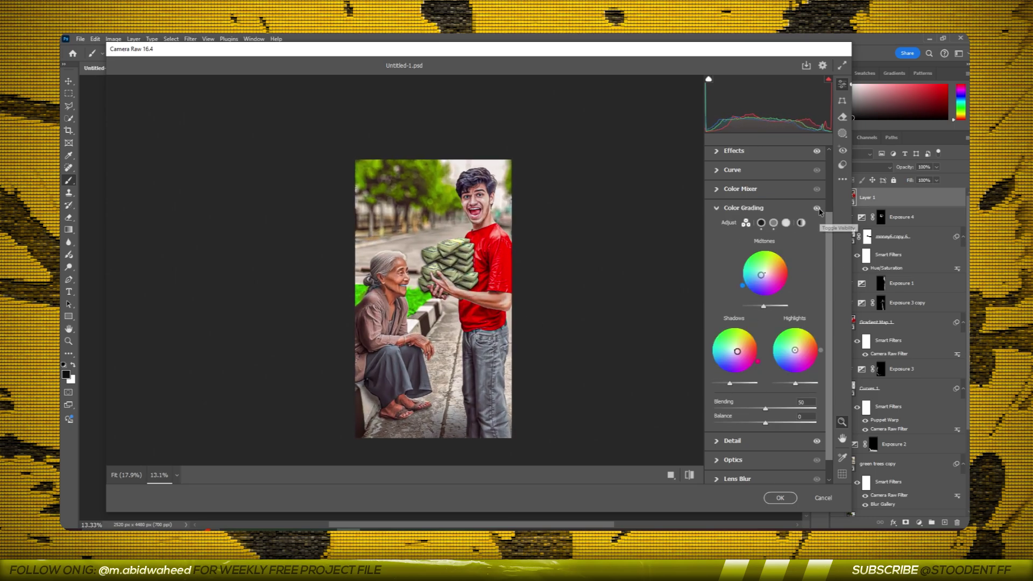
{"action": "left_click", "coordinate": [791, 211]}
{"action": "left_click", "coordinate": [739, 365]}
{"action": "left_click_drag", "start_coordinate": [766, 461], "coordinate": [749, 461]}
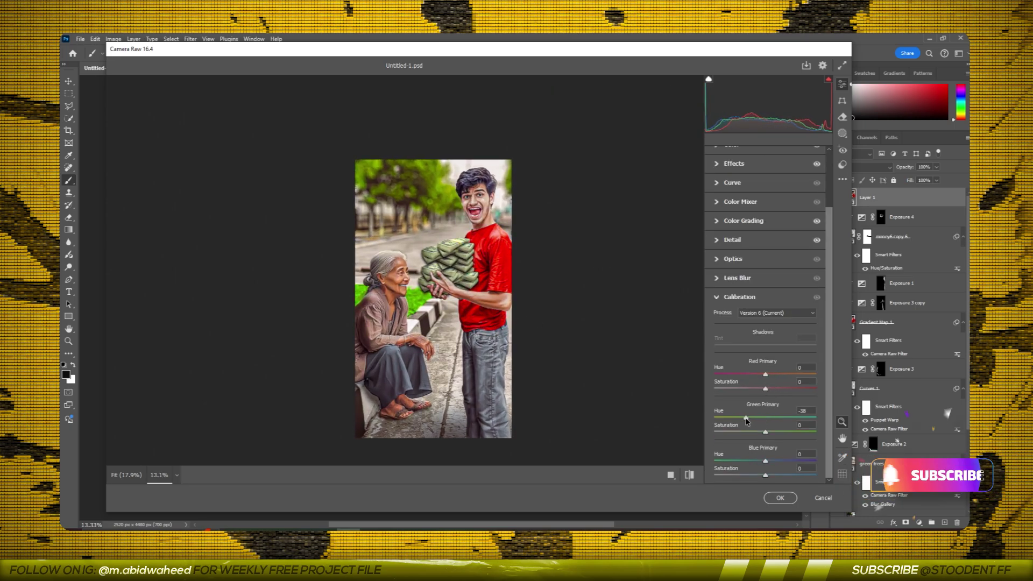
{"action": "left_click", "coordinate": [780, 498]}
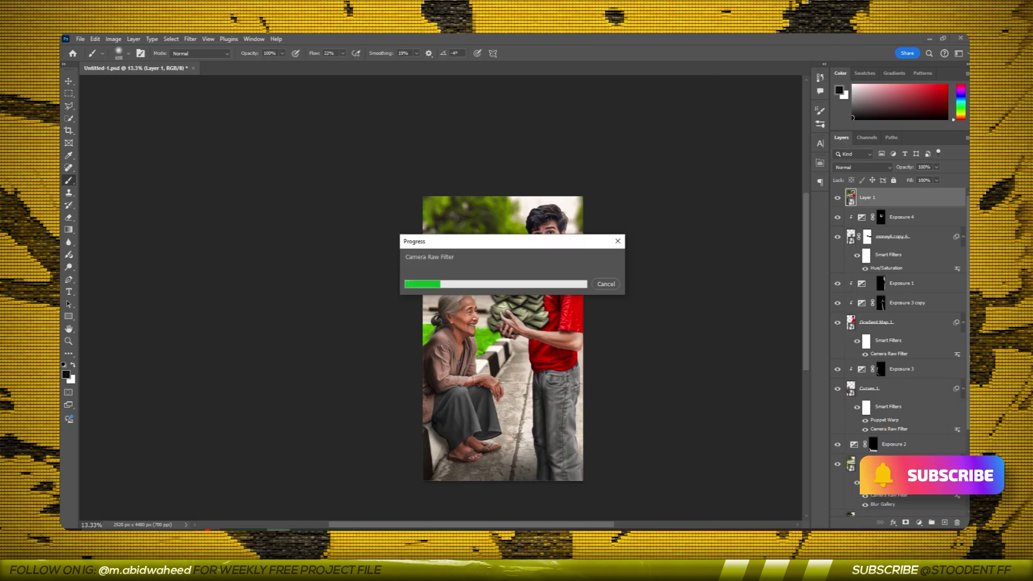